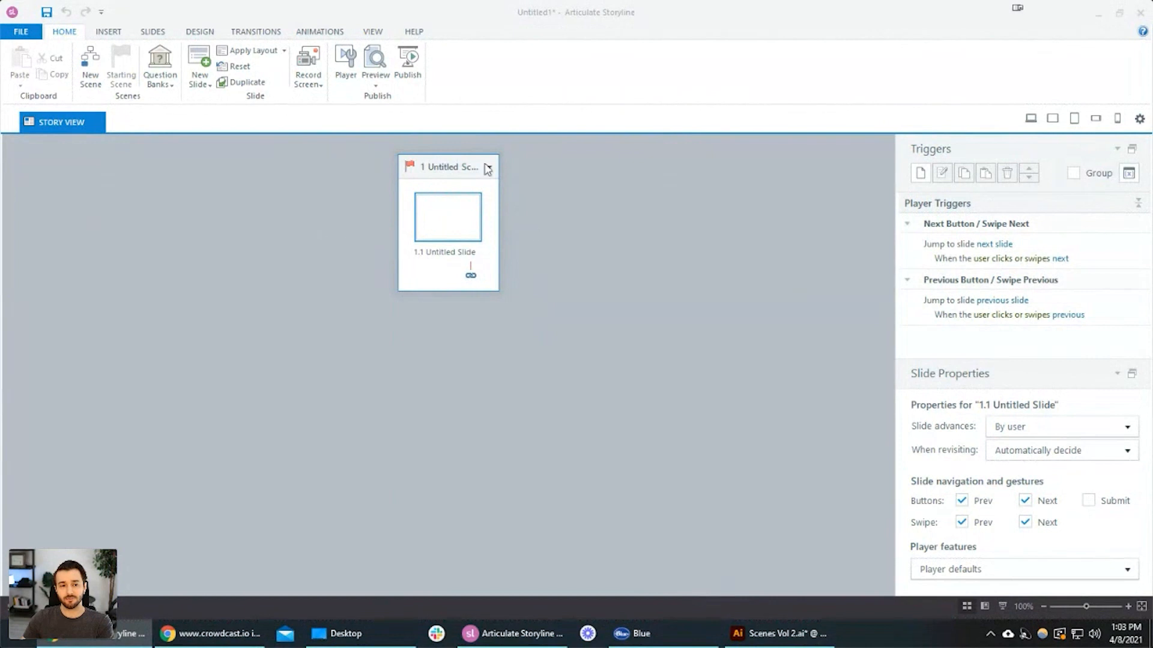
# - Open the untitled slide for editing and choose the 720x405 (16:9) preset for the story size
pyautogui.doubleClick(452, 234)
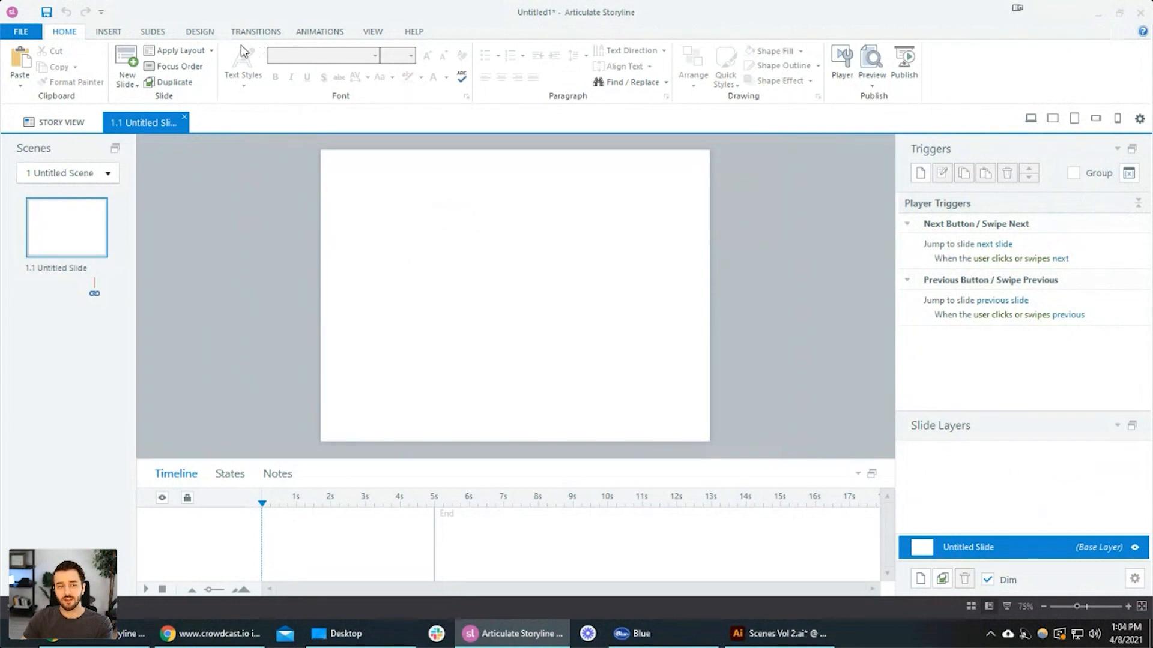
pyautogui.click(201, 33)
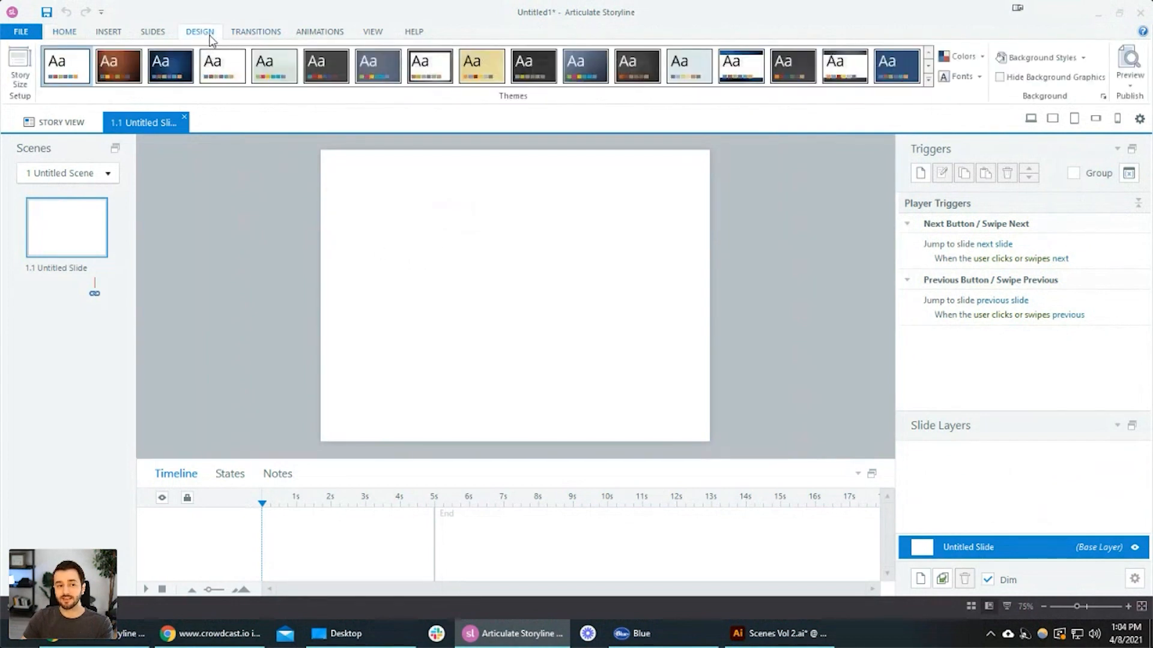
pyautogui.click(24, 78)
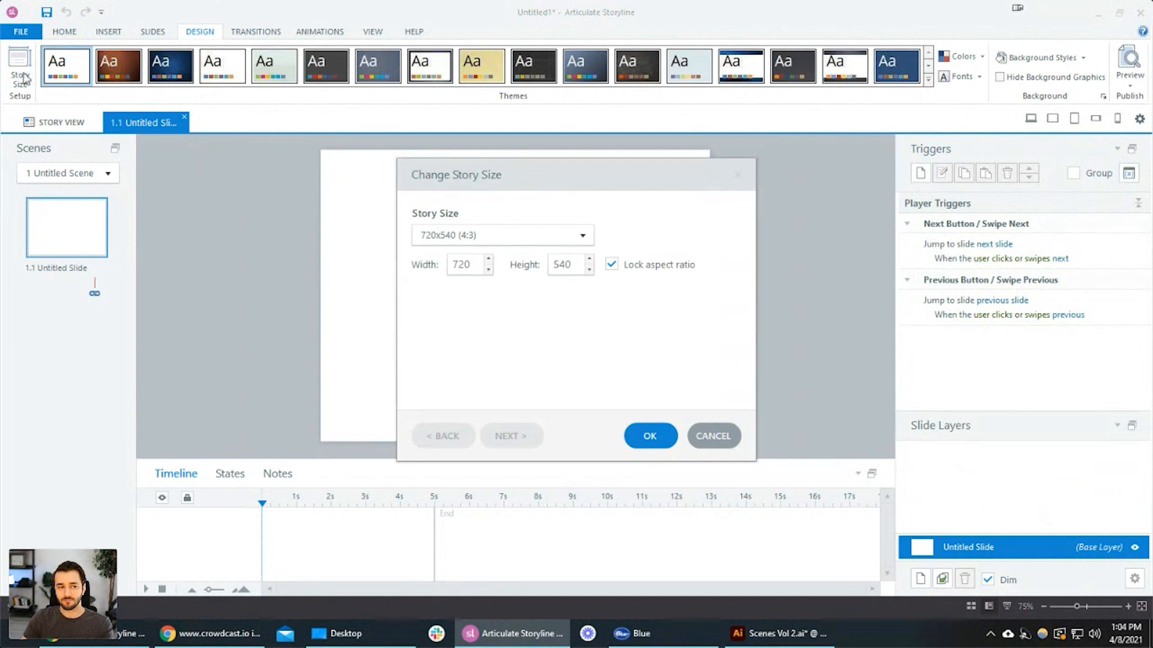
pyautogui.moveTo(552, 167); pyautogui.dragTo(552, 170)
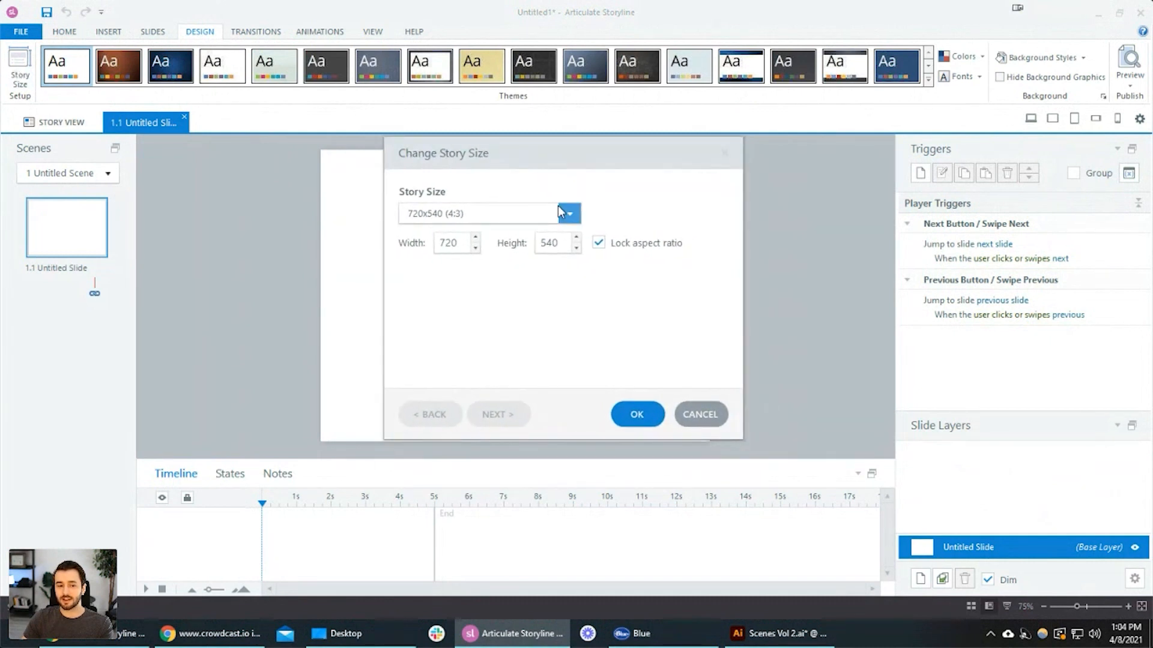
pyautogui.click(568, 214)
pyautogui.click(544, 250)
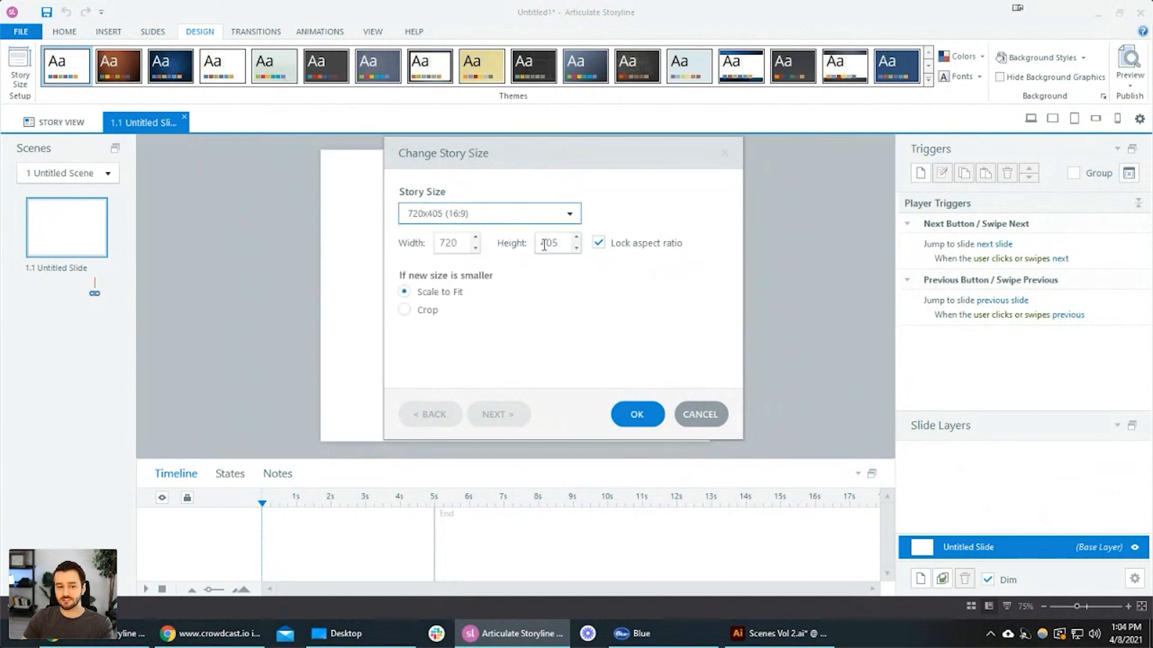
# - Set the story width to 1280 with the aspect ratio locked, giving a 1280 by 720 story, and apply it
pyautogui.doubleClick(452, 244)
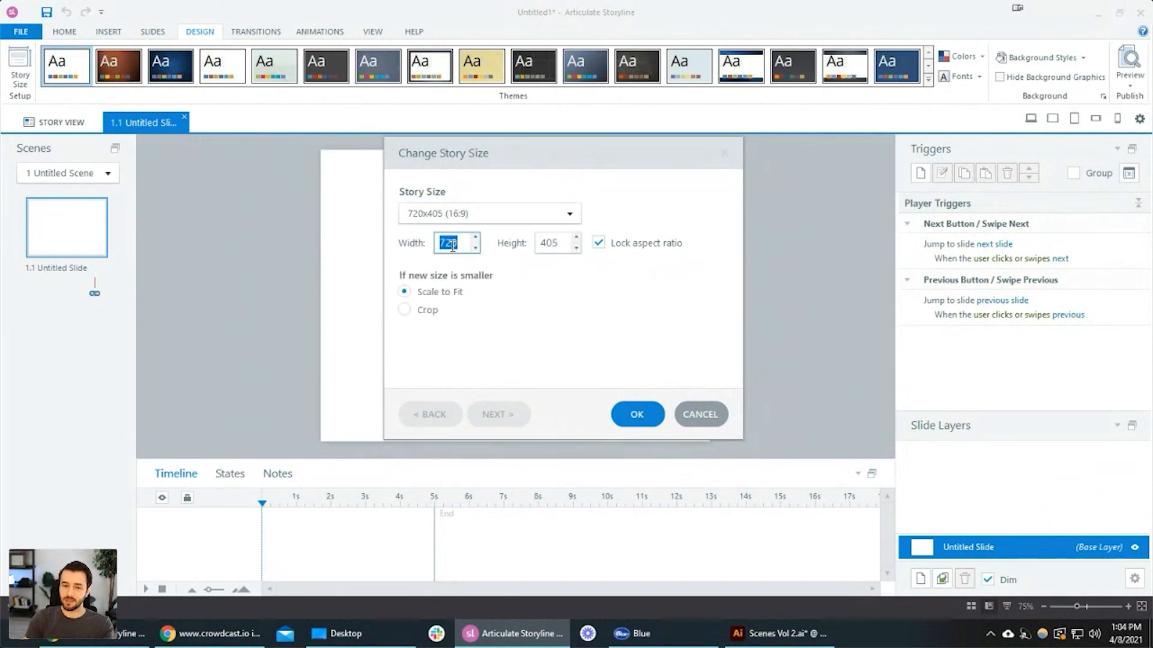
pyautogui.write('1280')
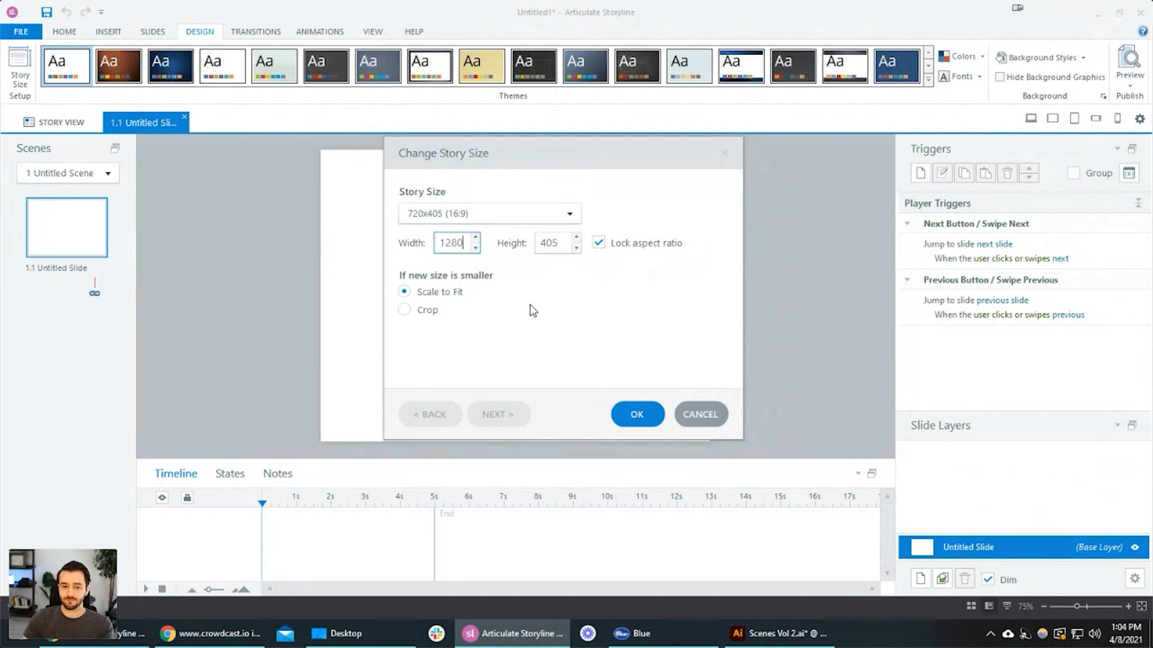
pyautogui.press('Tab')
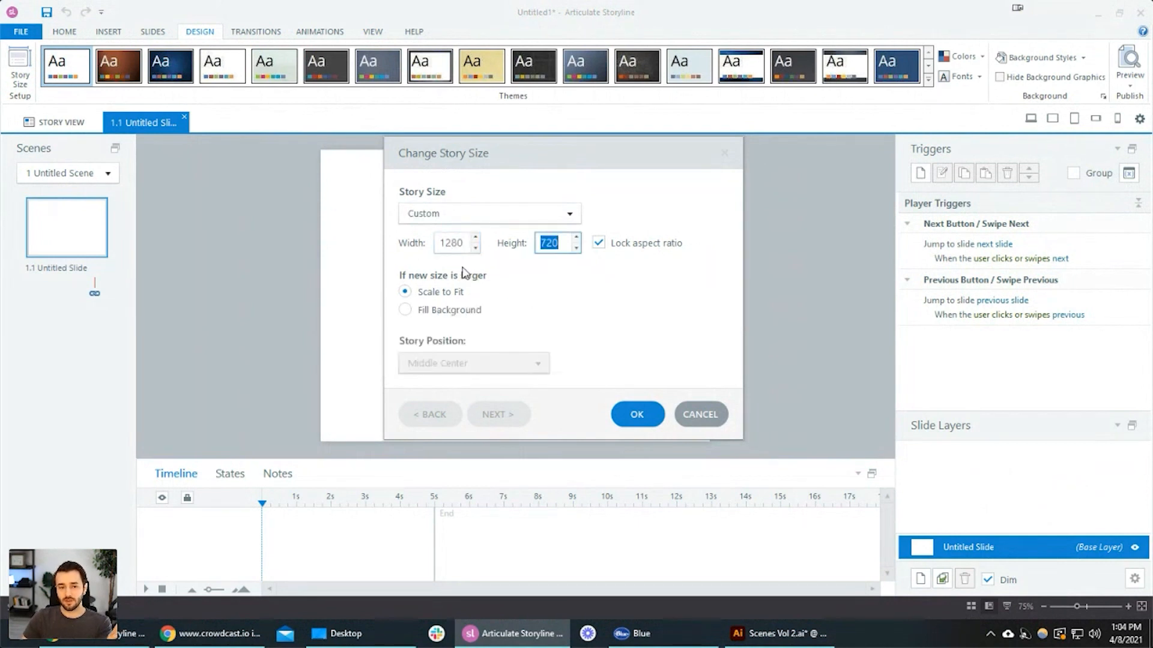
pyautogui.click(553, 244)
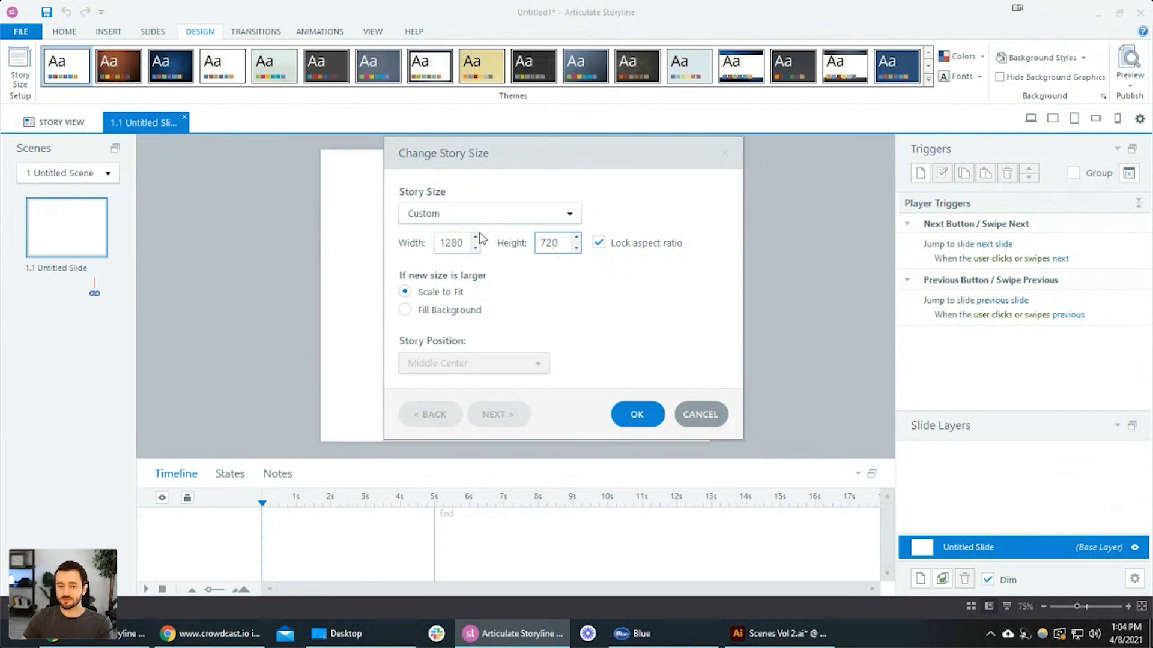
pyautogui.click(460, 240)
pyautogui.click(647, 413)
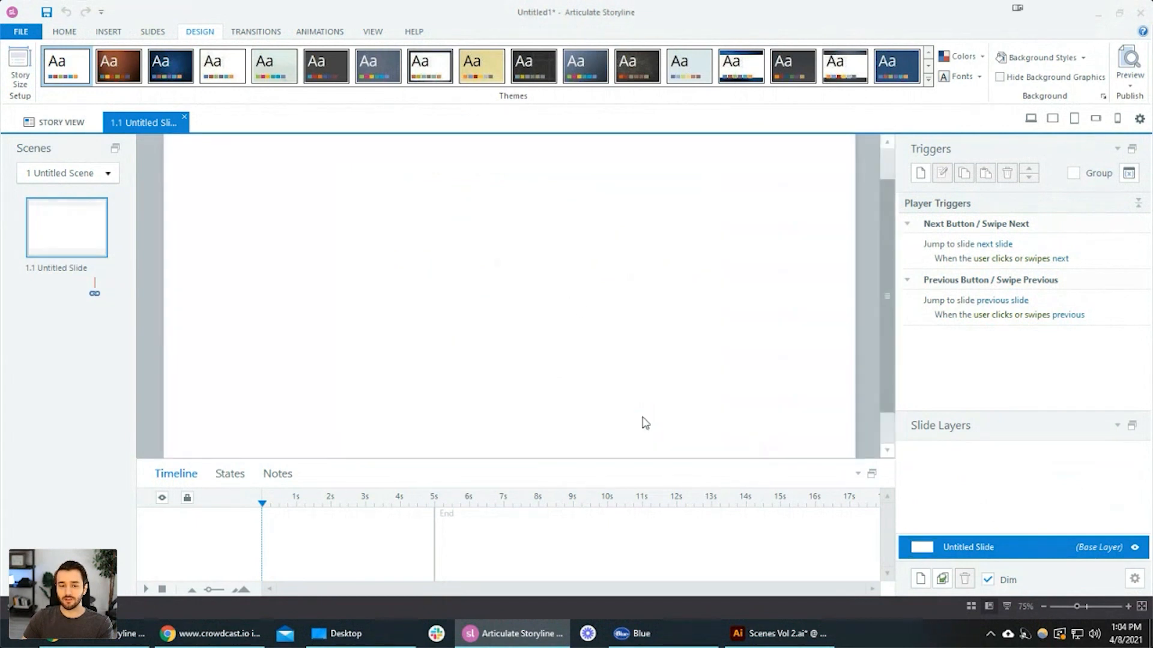
pyautogui.scroll(-1, 644, 348)
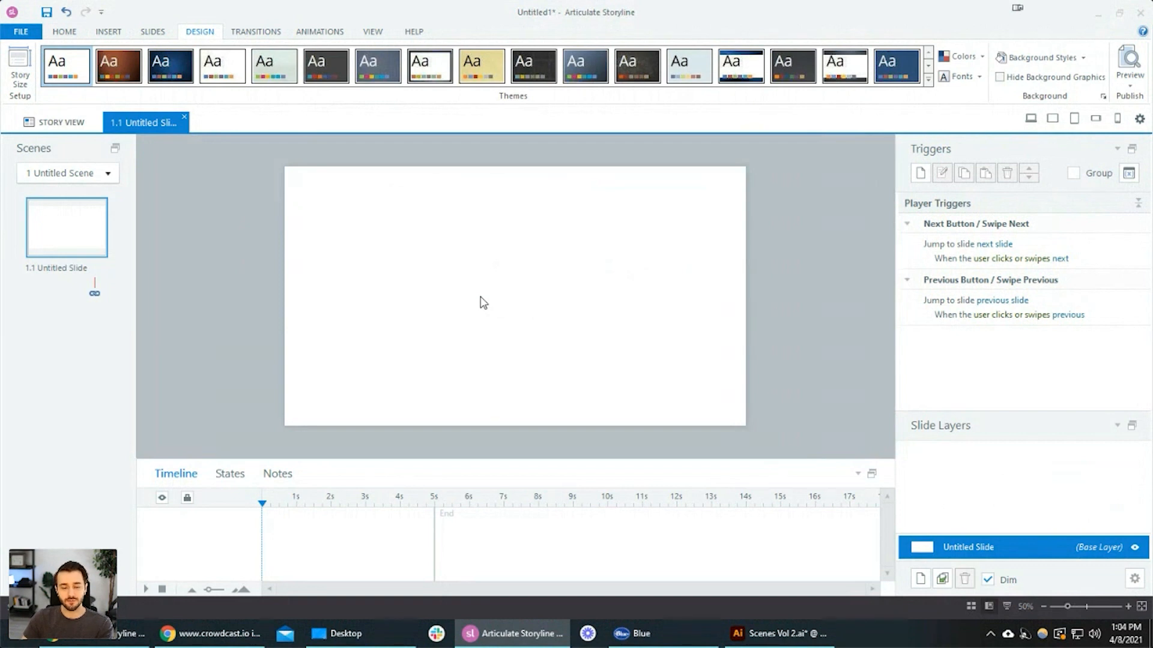
pyautogui.click(64, 33)
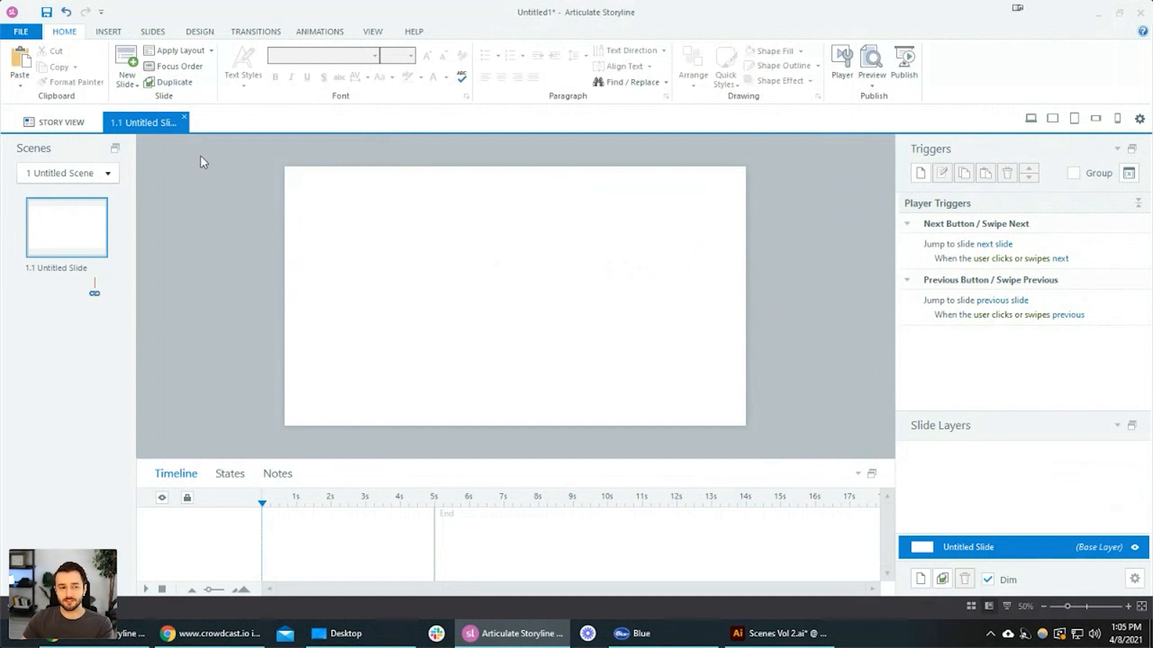
pyautogui.click(108, 31)
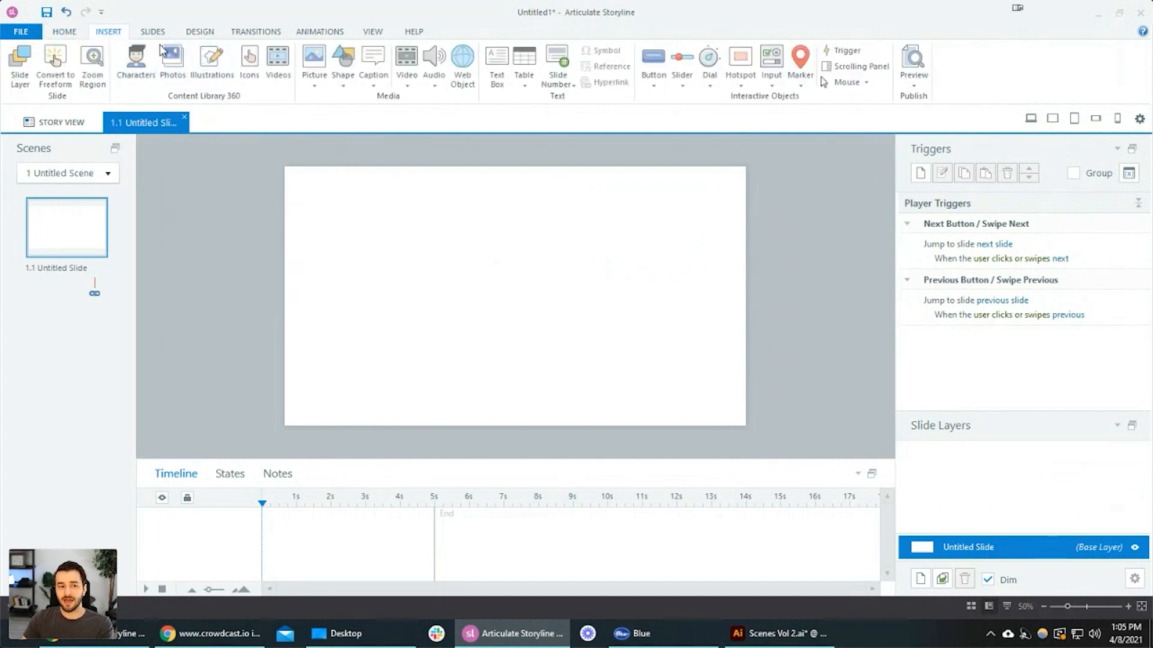
pyautogui.click(176, 60)
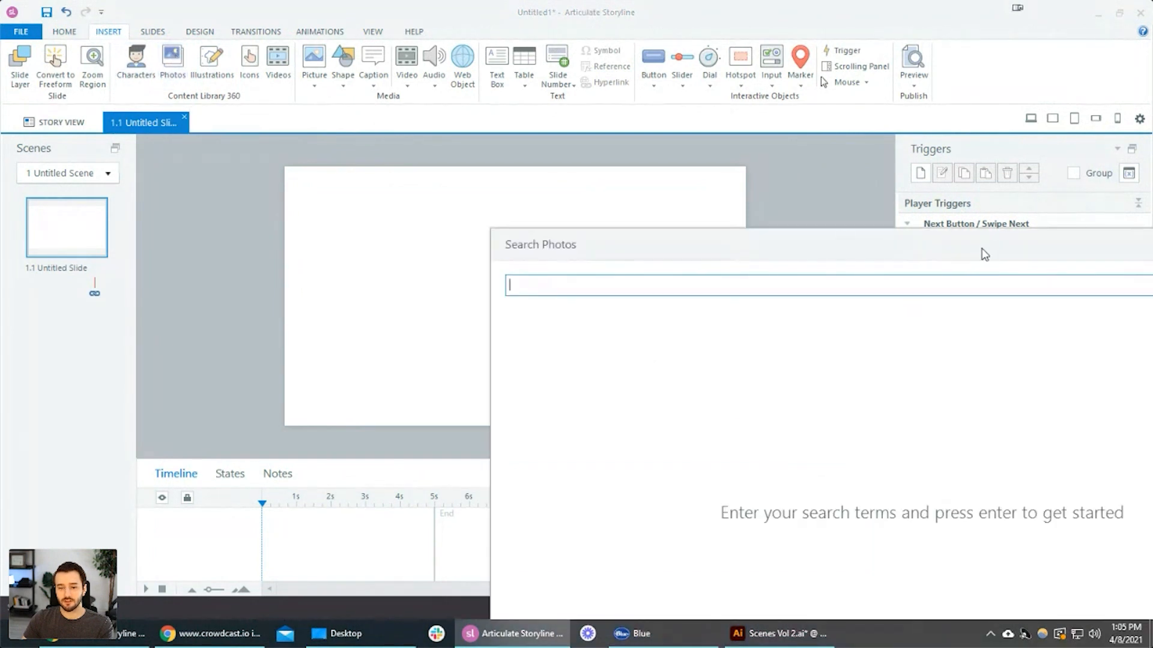
pyautogui.click(961, 192)
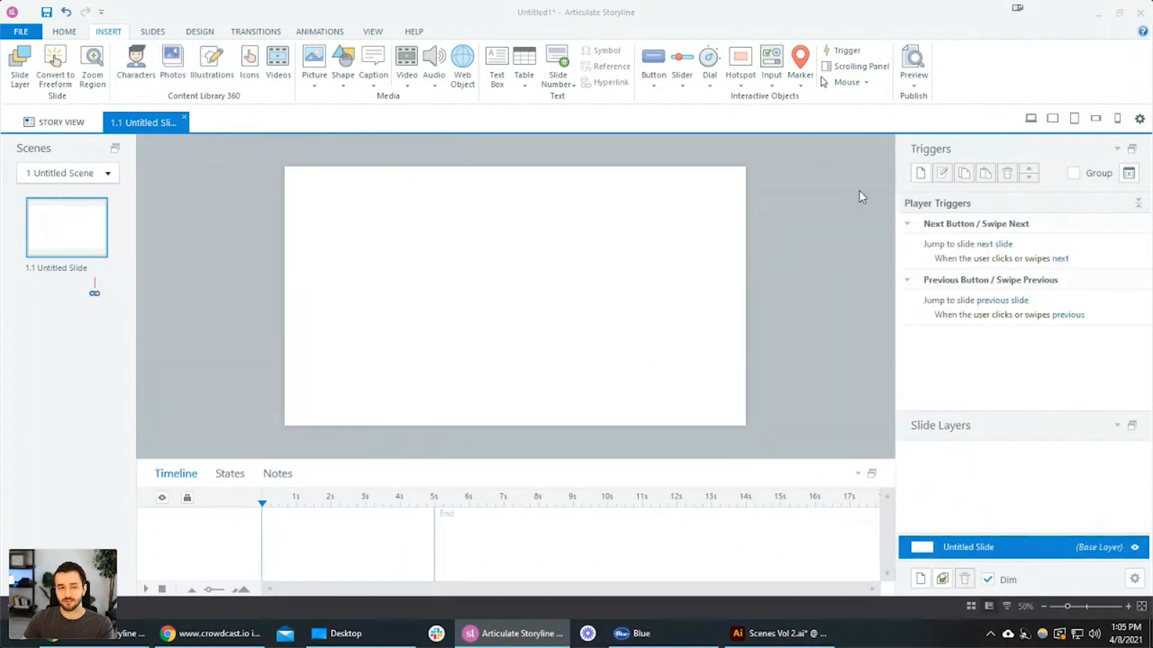
# - Insert the pictures kelsey.png and kyle.png from the Desktop folder onto the slide
pyautogui.click(306, 60)
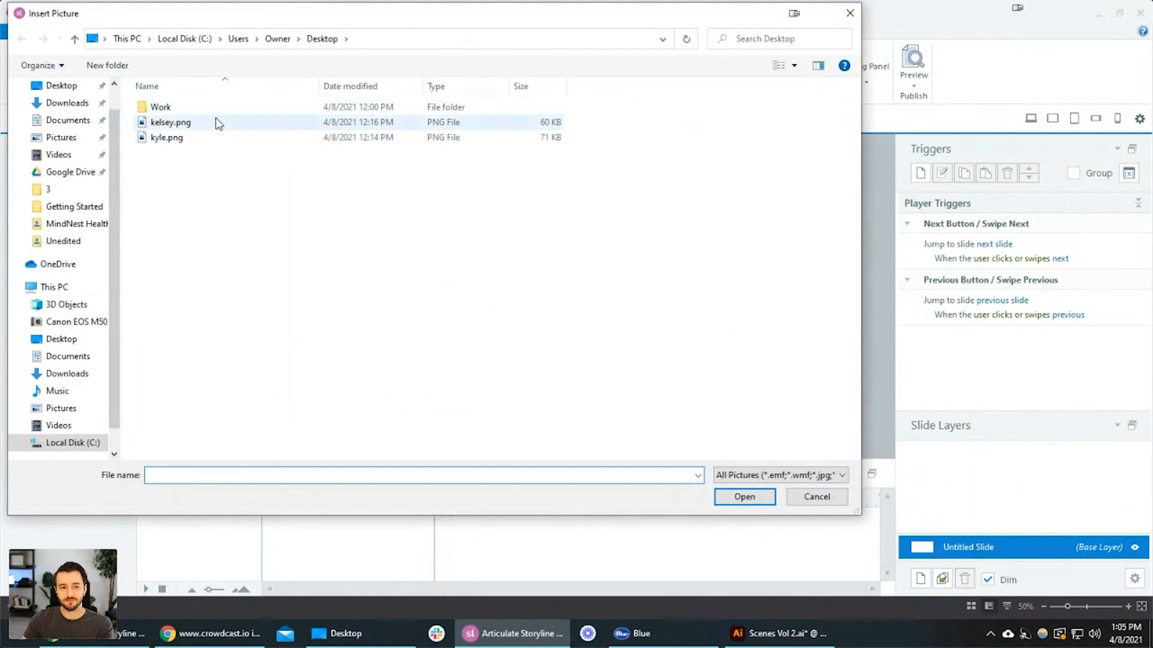
pyautogui.click(191, 124)
pyautogui.click(195, 137)
pyautogui.click(216, 123)
pyautogui.keyDown('shift'); pyautogui.click(222, 138); pyautogui.keyUp('shift')
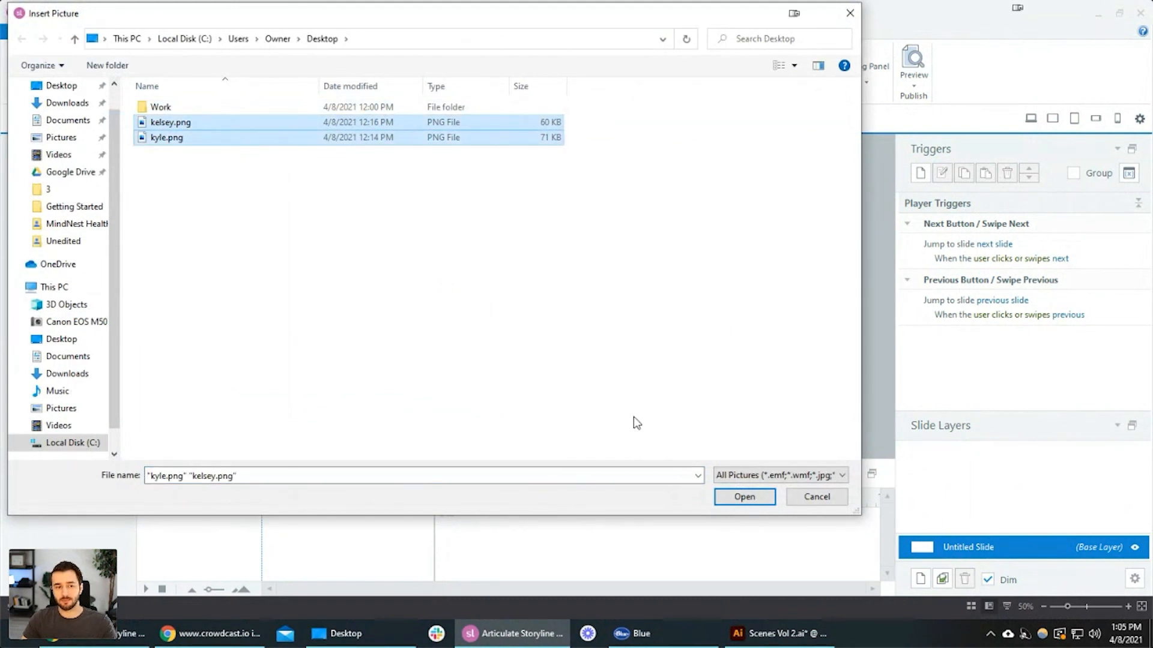
pyautogui.click(743, 497)
# - Separate the pictures, placing kyle.png at about X -245, Y -14 px and kelsey.png at about X 623, Y 0 px
pyautogui.moveTo(493, 299); pyautogui.dragTo(323, 312)
pyautogui.moveTo(551, 331); pyautogui.dragTo(721, 330)
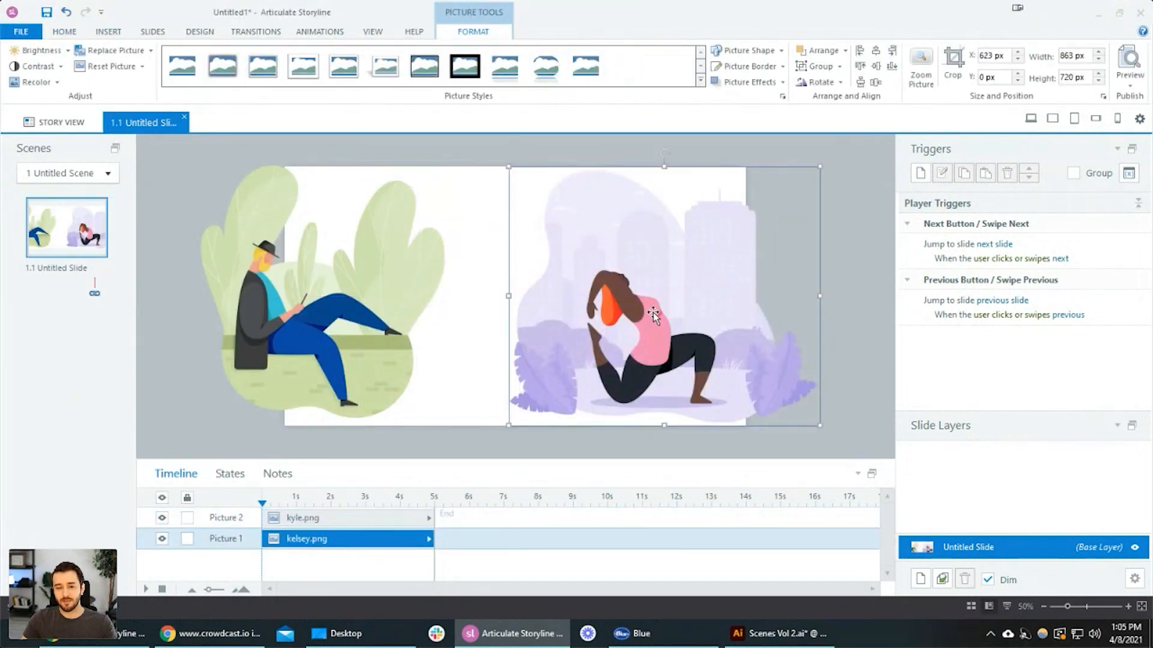
pyautogui.click(395, 282)
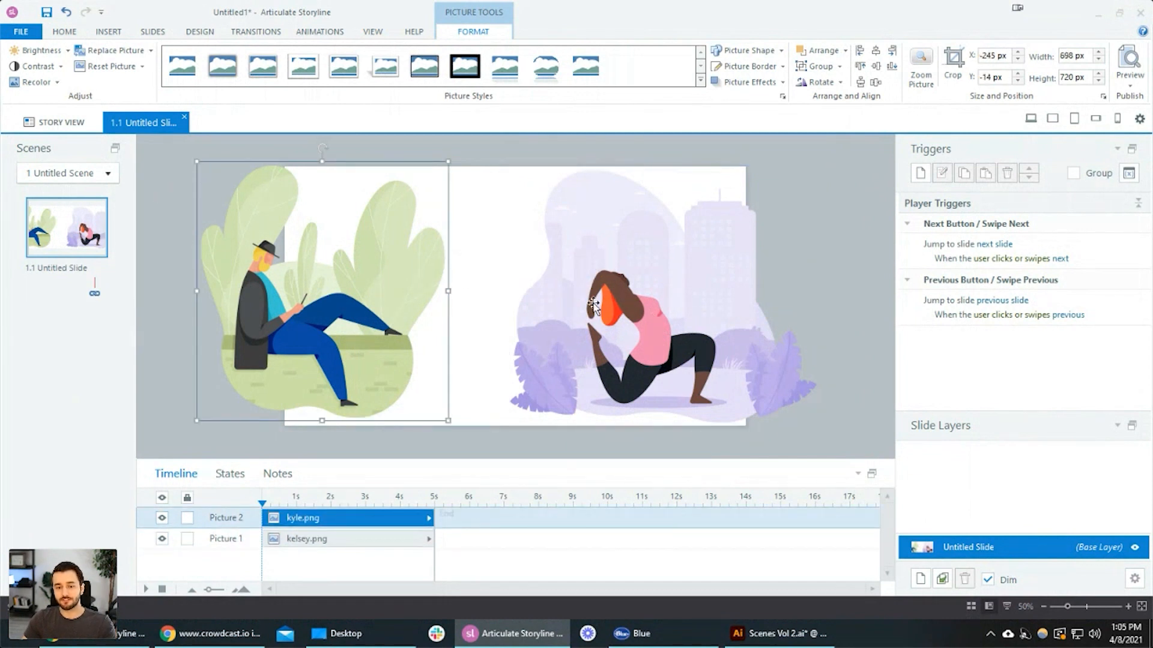
pyautogui.click(502, 214)
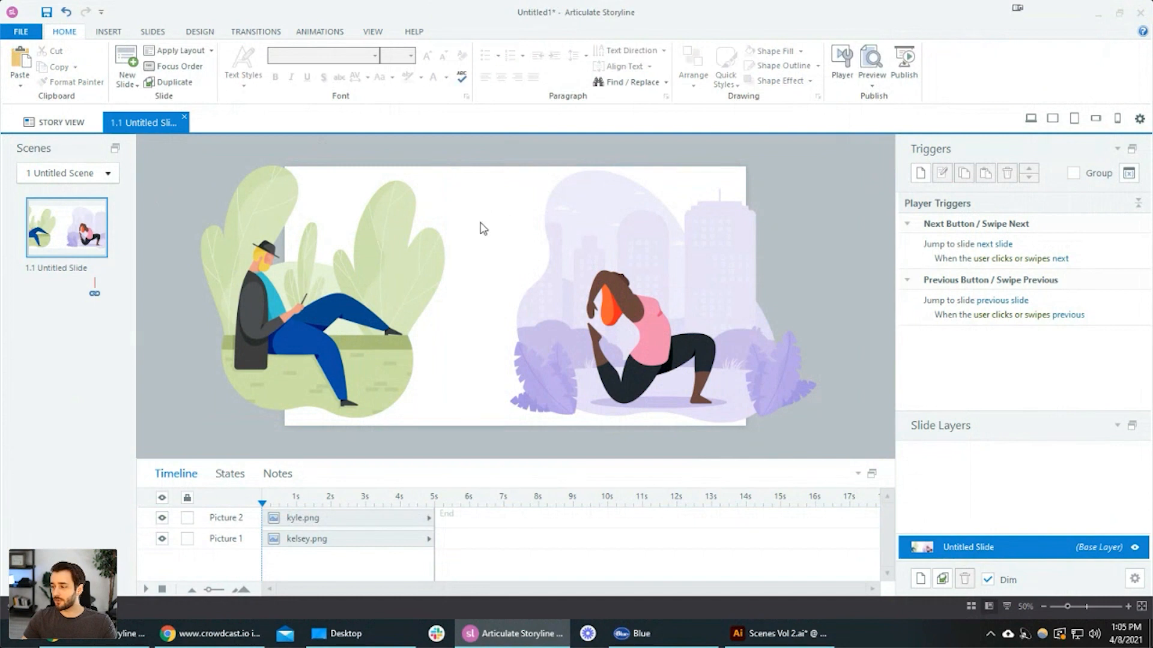
# - Scale both pictures down together proportionally to about 408 px high
pyautogui.click(378, 293)
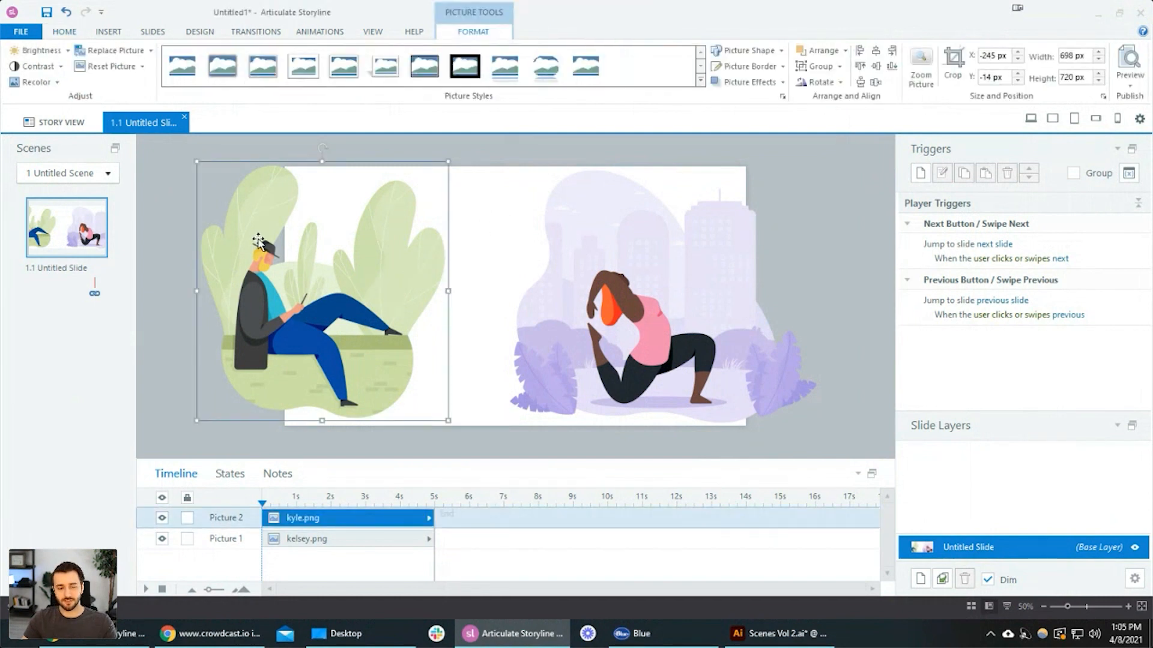
pyautogui.keyDown('shift'); pyautogui.click(614, 280); pyautogui.keyUp('shift')
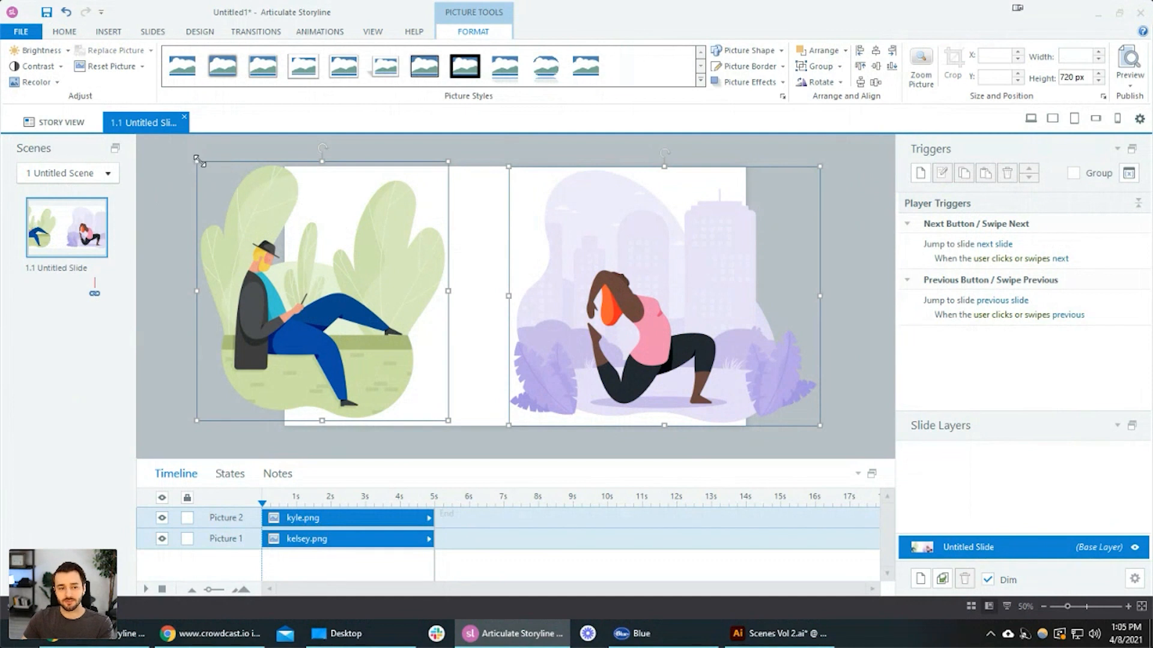
pyautogui.moveTo(196, 158); pyautogui.dragTo(321, 283)
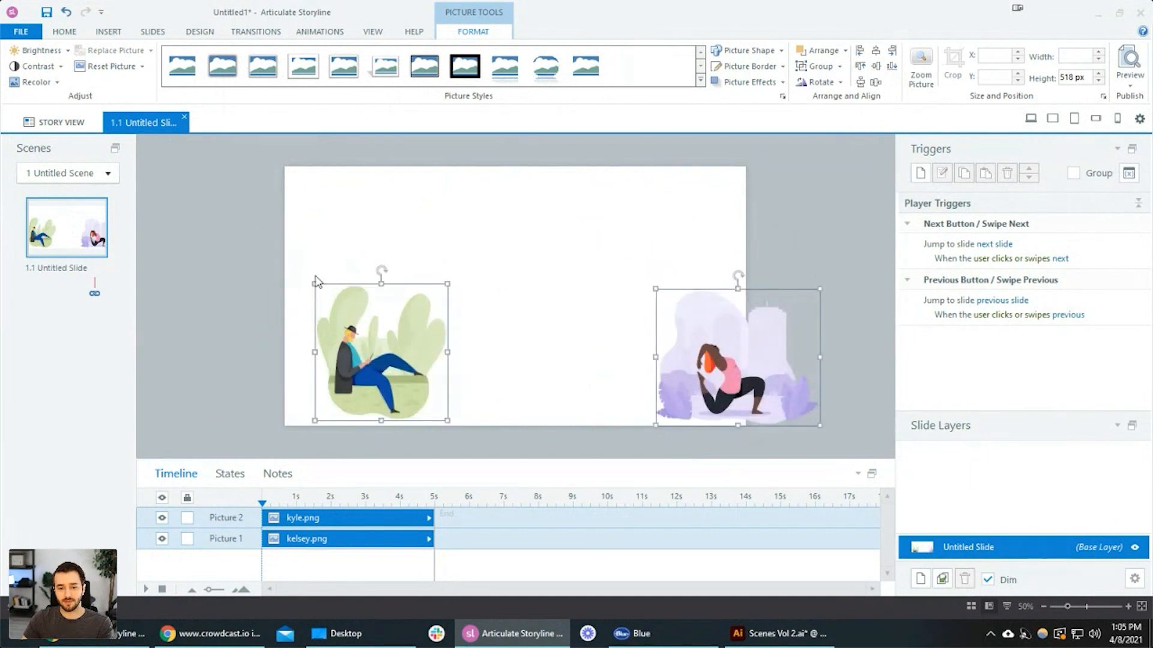
pyautogui.click(476, 211)
pyautogui.click(377, 360)
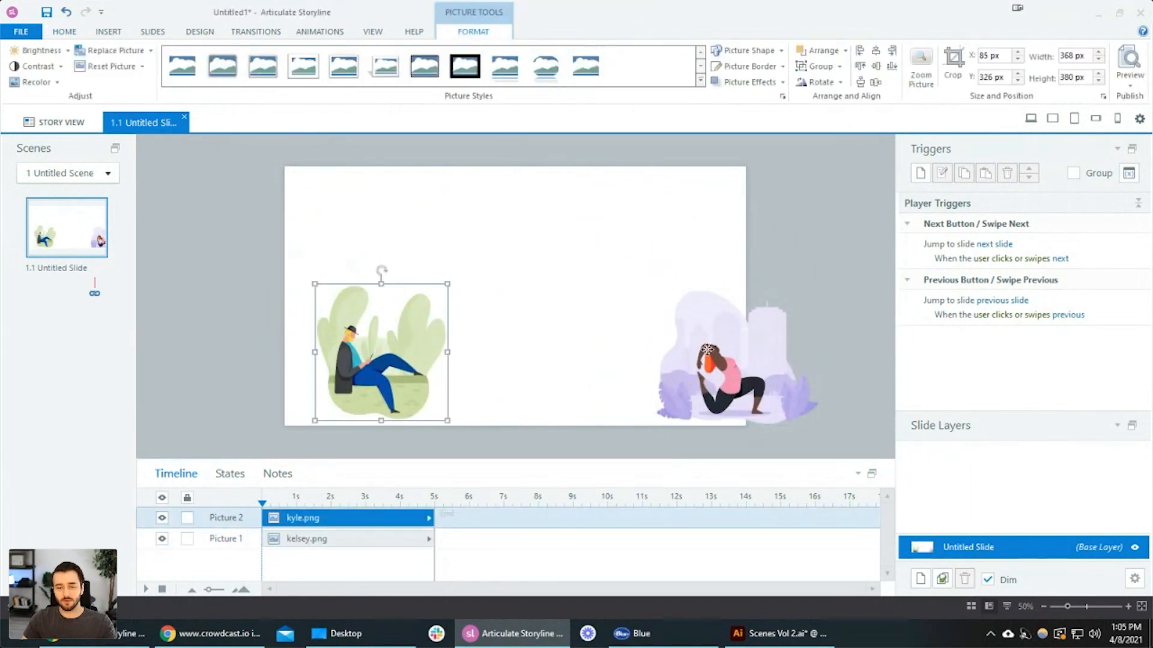
pyautogui.keyDown('shift'); pyautogui.click(700, 354); pyautogui.keyUp('shift')
pyautogui.moveTo(317, 281)
pyautogui.mouseDown()
pyautogui.moveTo(296, 278)
pyautogui.moveTo(306, 274)
pyautogui.mouseUp()
pyautogui.click(514, 342)
# - Align the kyle.png and kelsey.png pictures to the vertical middle of the slide
pyautogui.click(370, 348)
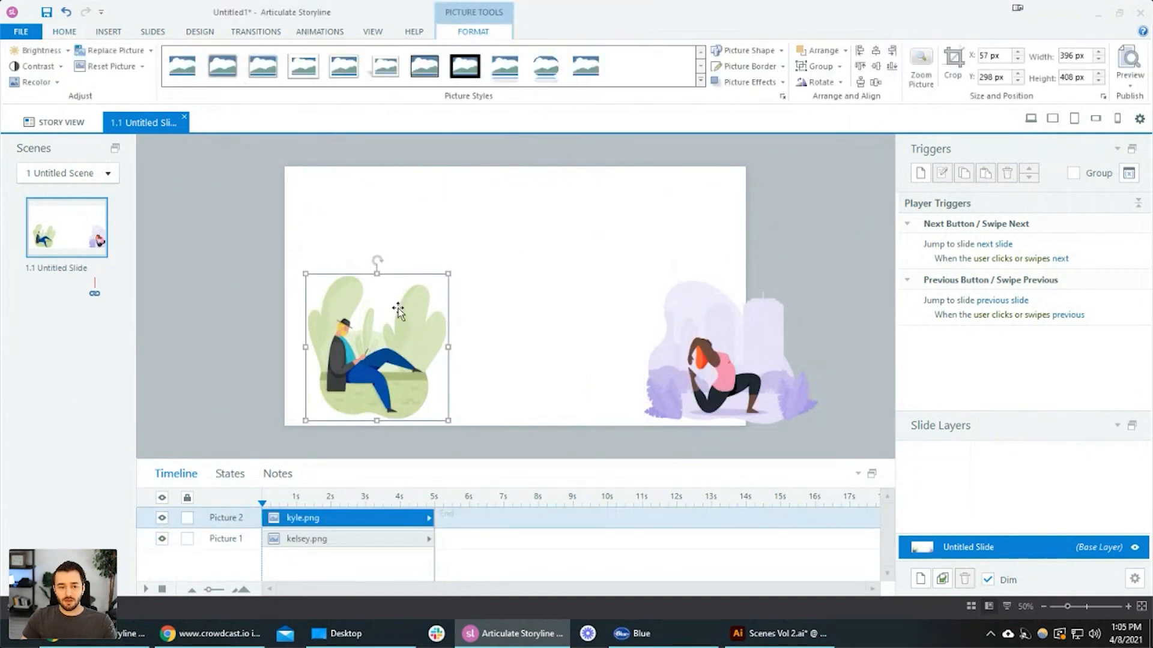
pyautogui.click(876, 66)
pyautogui.click(651, 334)
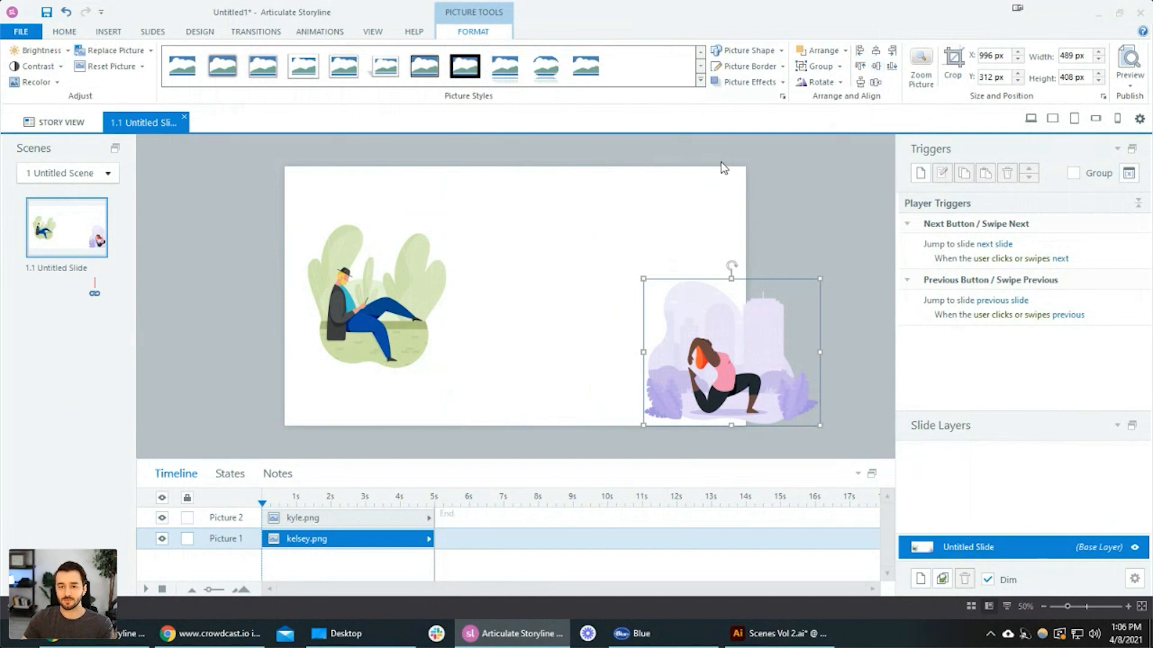
pyautogui.click(876, 66)
# - Move the kelsey.png picture left to about X 740 px so it lies fully within the slide
pyautogui.click(643, 406)
pyautogui.moveTo(673, 329); pyautogui.dragTo(608, 327)
pyautogui.click(560, 430)
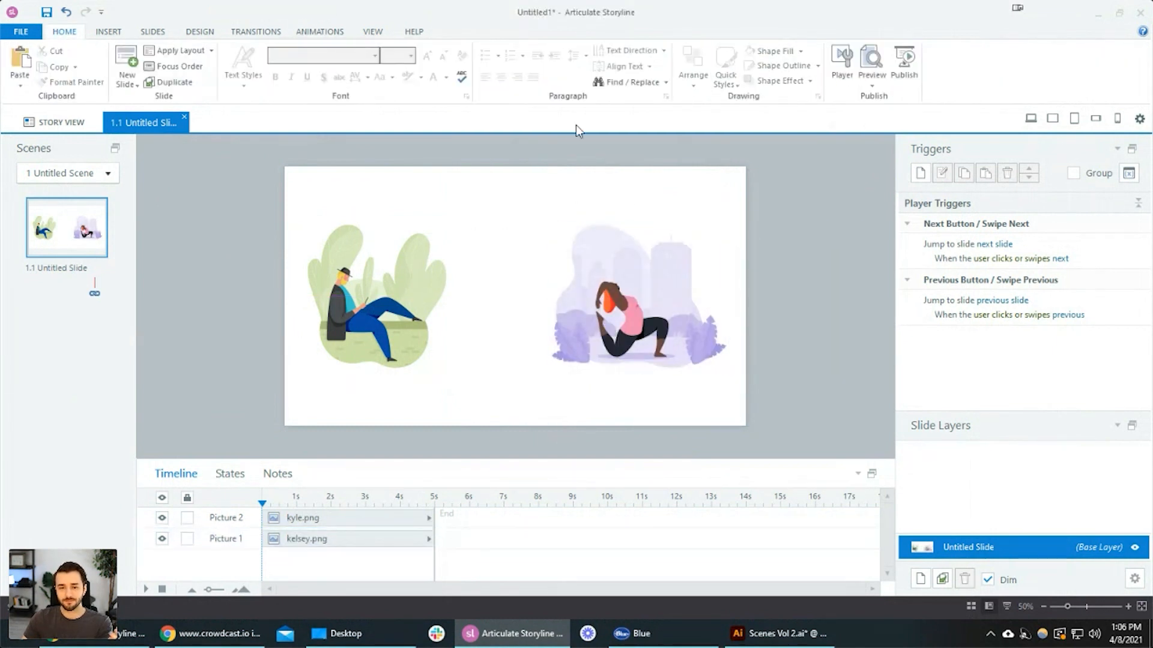
# - Flip the kelsey.png picture horizontally so the figure faces the other way
pyautogui.click(684, 290)
pyautogui.click(347, 320)
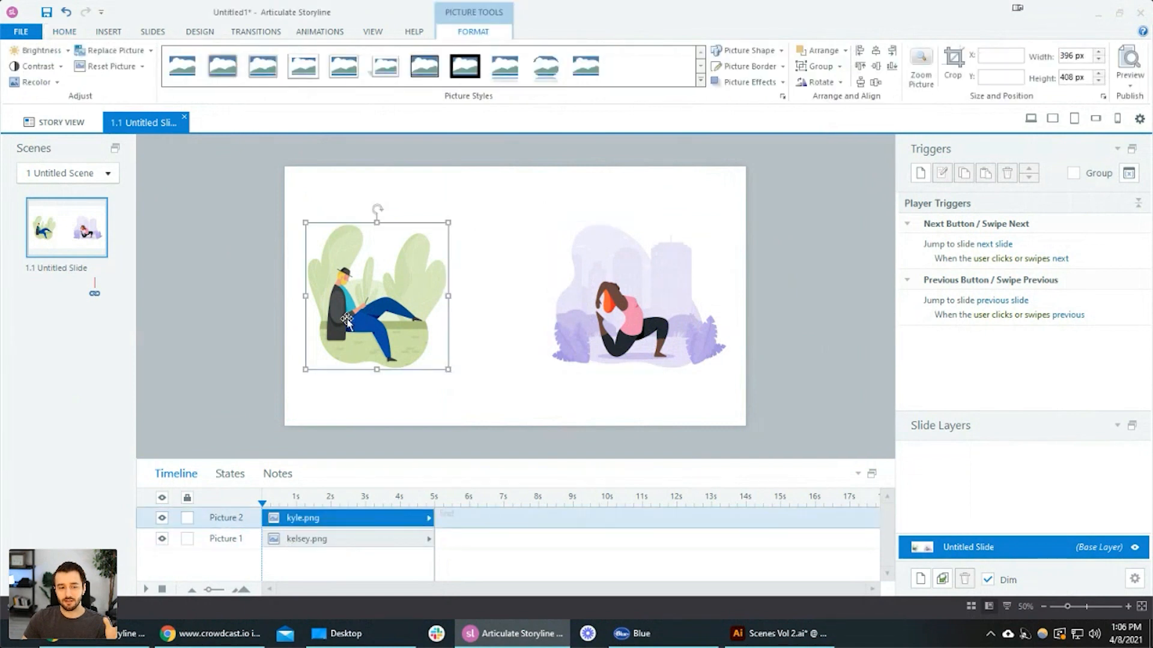
pyautogui.scroll(1, 455, 337)
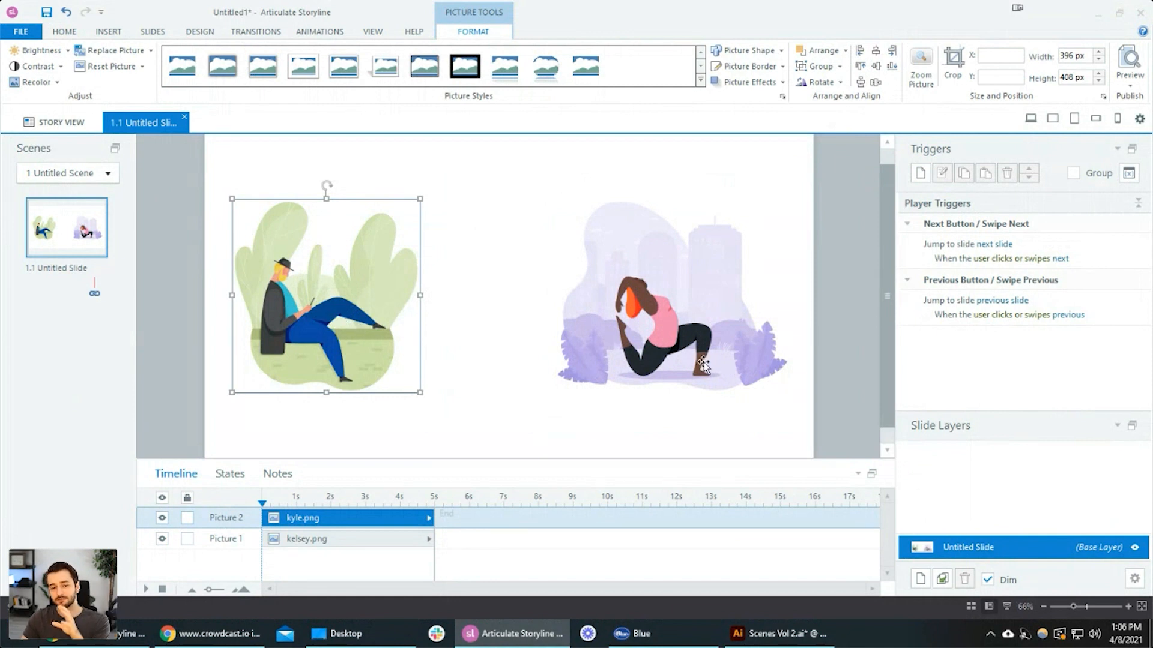
pyautogui.click(692, 322)
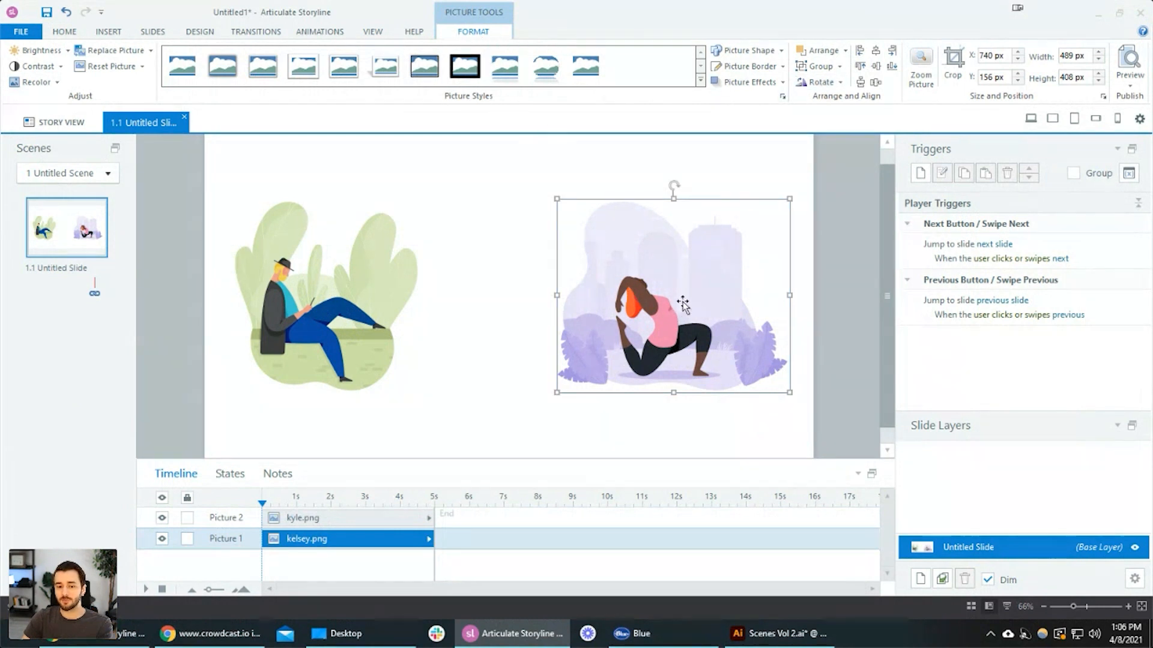
pyautogui.click(820, 82)
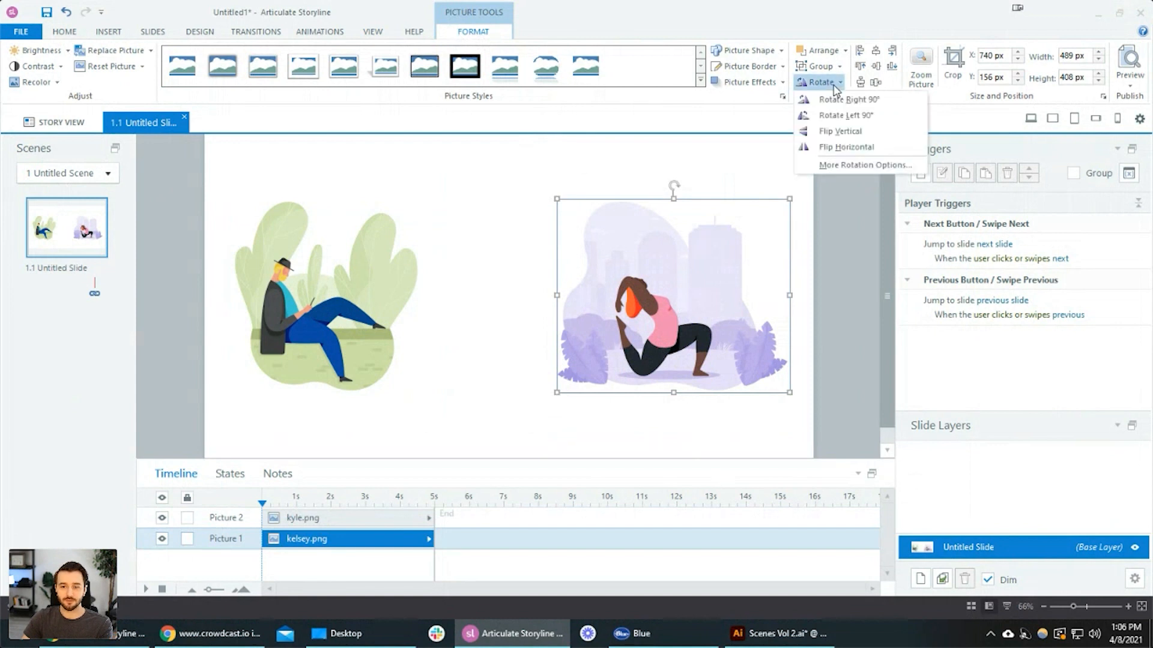
pyautogui.click(867, 150)
pyautogui.click(833, 323)
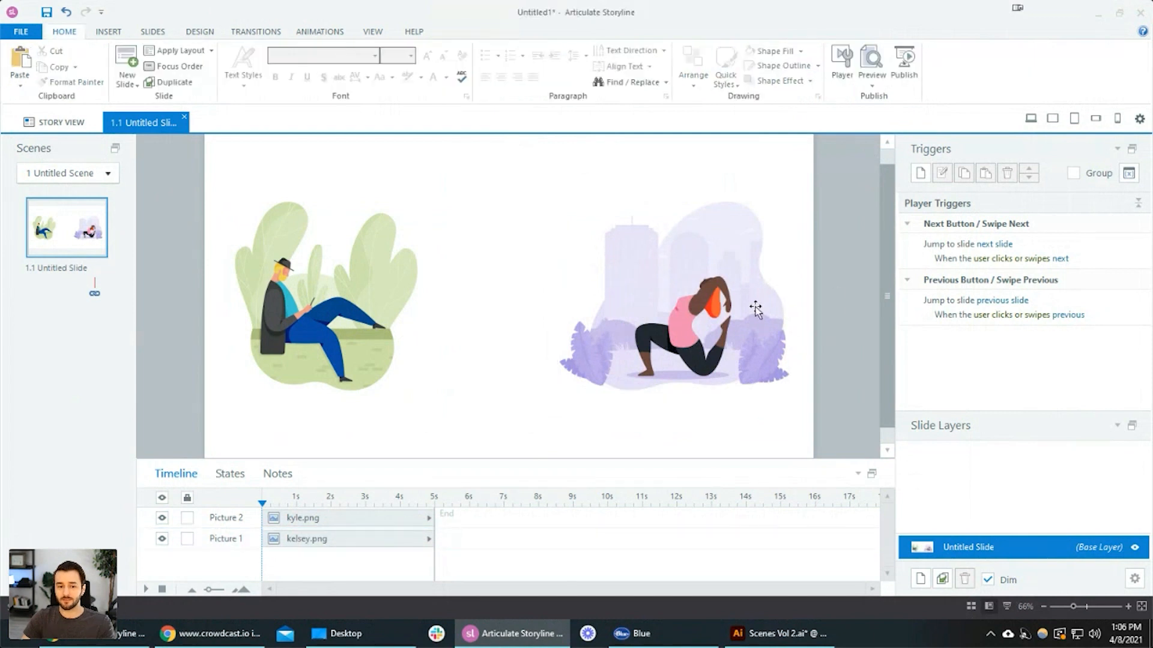
# - Move both pictures slightly inward, with kelsey.png at about X 690 px and kyle.png a little further right
pyautogui.scroll(-1, 660, 315)
pyautogui.click(635, 320)
pyautogui.moveTo(636, 320); pyautogui.dragTo(622, 314)
pyautogui.click(373, 305)
pyautogui.moveTo(373, 305); pyautogui.dragTo(388, 305)
pyautogui.click(498, 306)
# - Try moving the kelsey.png picture across the kyle.png picture to check how they overlap, and undo the moves
pyautogui.click(612, 307)
pyautogui.moveTo(612, 307); pyautogui.dragTo(445, 307)
pyautogui.scroll(1, 313, 312)
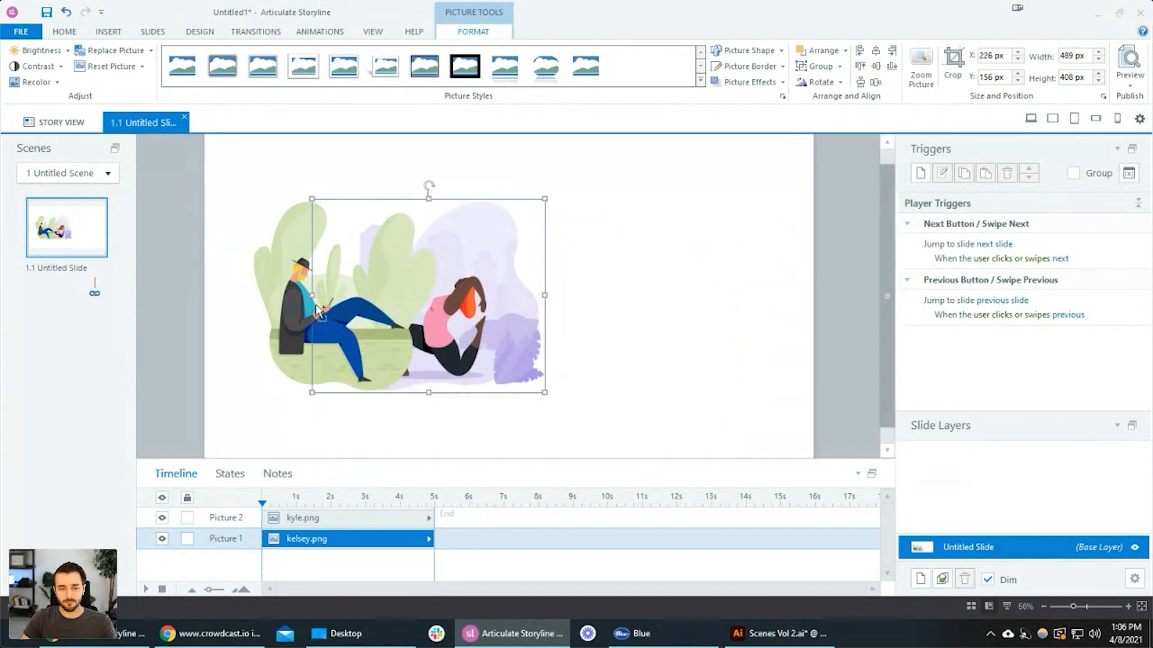
pyautogui.scroll(1, 313, 313)
pyautogui.moveTo(555, 261); pyautogui.dragTo(479, 266)
pyautogui.hotkey('ctrl', 'z')
pyautogui.moveTo(596, 285); pyautogui.dragTo(433, 289)
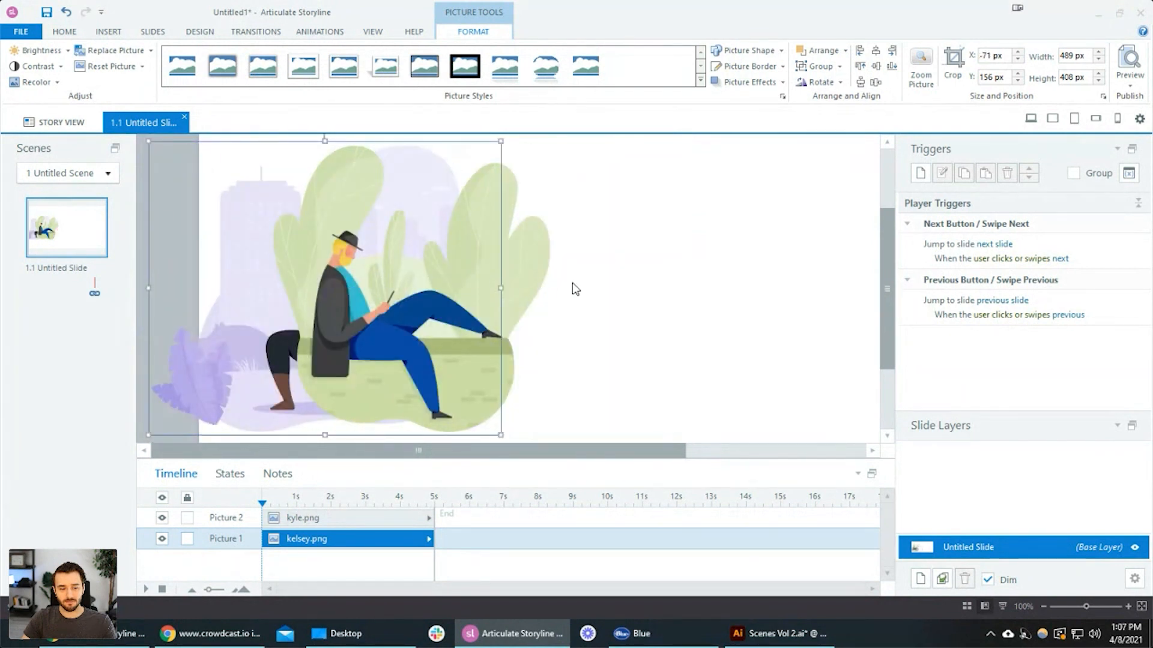
pyautogui.hotkey('ctrl', 'z')
pyautogui.hotkey('ctrl', 'z')
pyautogui.scroll(-1, 638, 281)
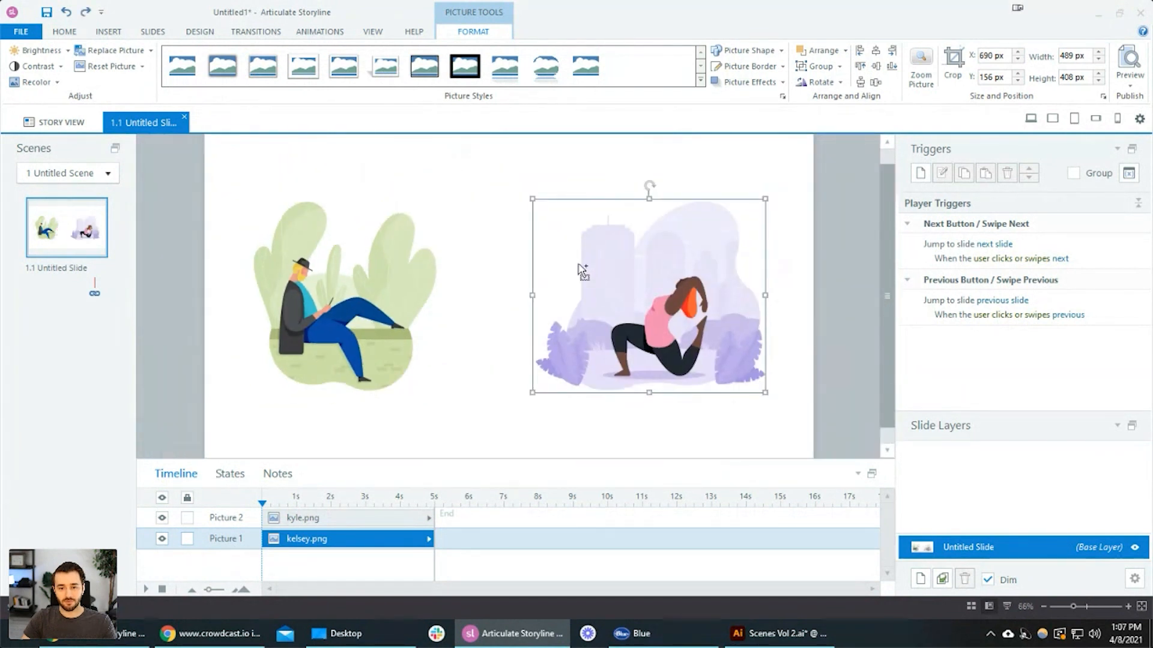
# - Shrink the kelsey.png picture slightly from its upper-left corner, then try placing it over kyle.png and undo that move
pyautogui.moveTo(530, 196); pyautogui.dragTo(543, 208)
pyautogui.click(803, 327)
pyautogui.moveTo(696, 327); pyautogui.dragTo(355, 322)
pyautogui.hotkey('ctrl', 'z')
pyautogui.click(683, 421)
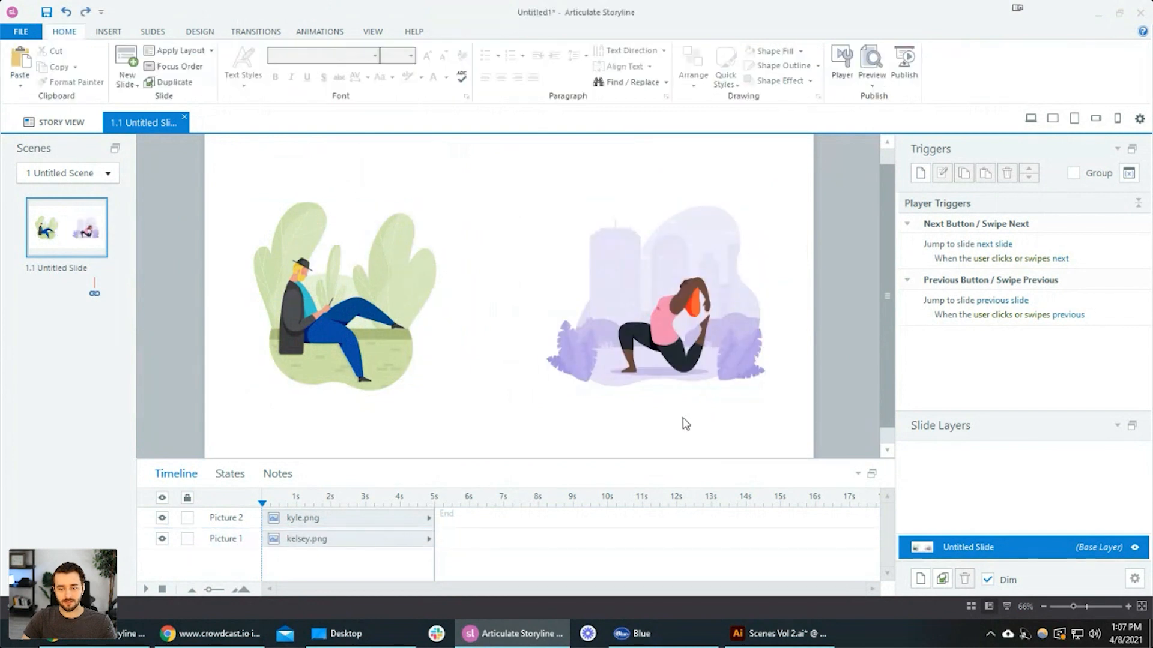
# - Shrink the kelsey.png picture further to about 460 by 384 px
pyautogui.scroll(-2, 679, 418)
pyautogui.scroll(1, 557, 374)
pyautogui.scroll(2, 557, 380)
pyautogui.click(603, 334)
pyautogui.moveTo(765, 193); pyautogui.dragTo(759, 211)
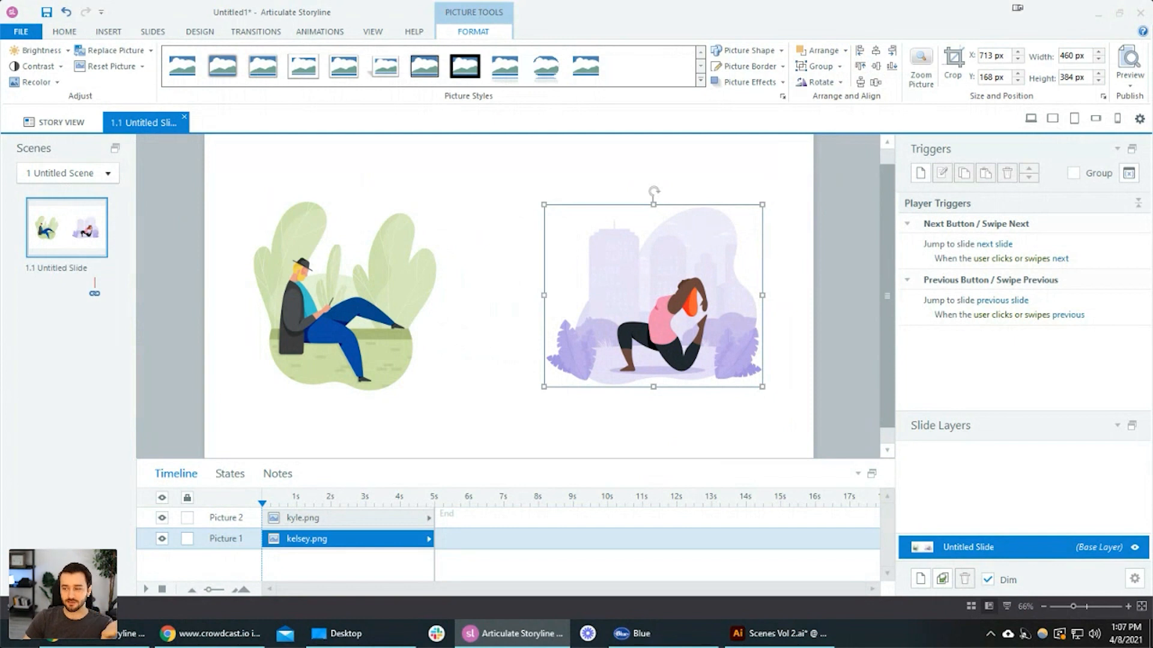
pyautogui.click(842, 389)
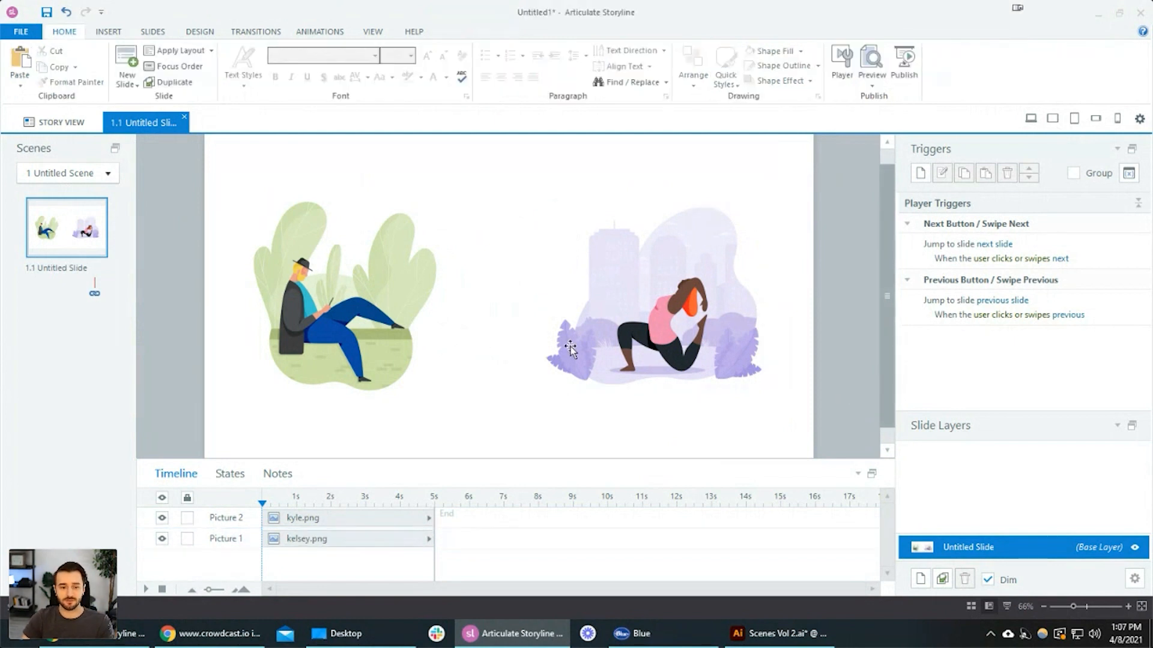
# - Move the kyle.png picture slightly right, closer to the kelsey.png picture
pyautogui.scroll(-1, 601, 329)
pyautogui.click(442, 332)
pyautogui.moveTo(414, 331)
pyautogui.mouseDown()
pyautogui.moveTo(439, 332)
pyautogui.moveTo(429, 331)
pyautogui.mouseUp()
pyautogui.click(606, 402)
pyautogui.click(614, 353)
pyautogui.keyDown('shift'); pyautogui.click(434, 323); pyautogui.keyUp('shift')
pyautogui.click(532, 143)
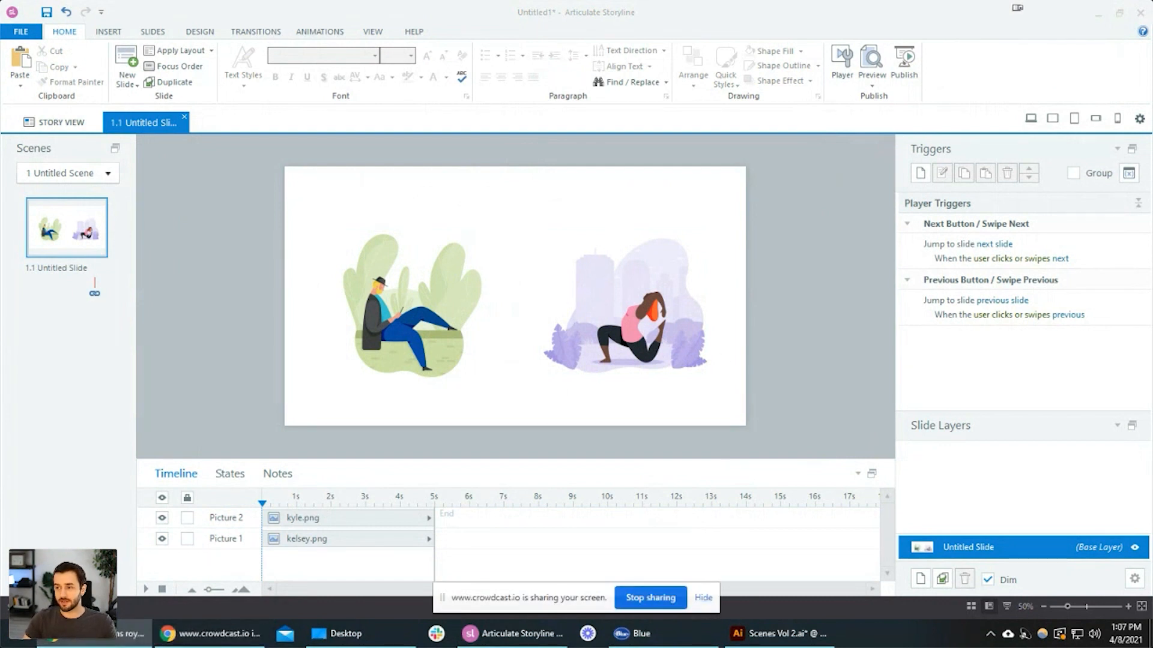
# - Switch to the Getillustrations site in the browser and look up "humanic" on its Illustration Packs page
pyautogui.moveTo(1045, 91); pyautogui.dragTo(463, 1)
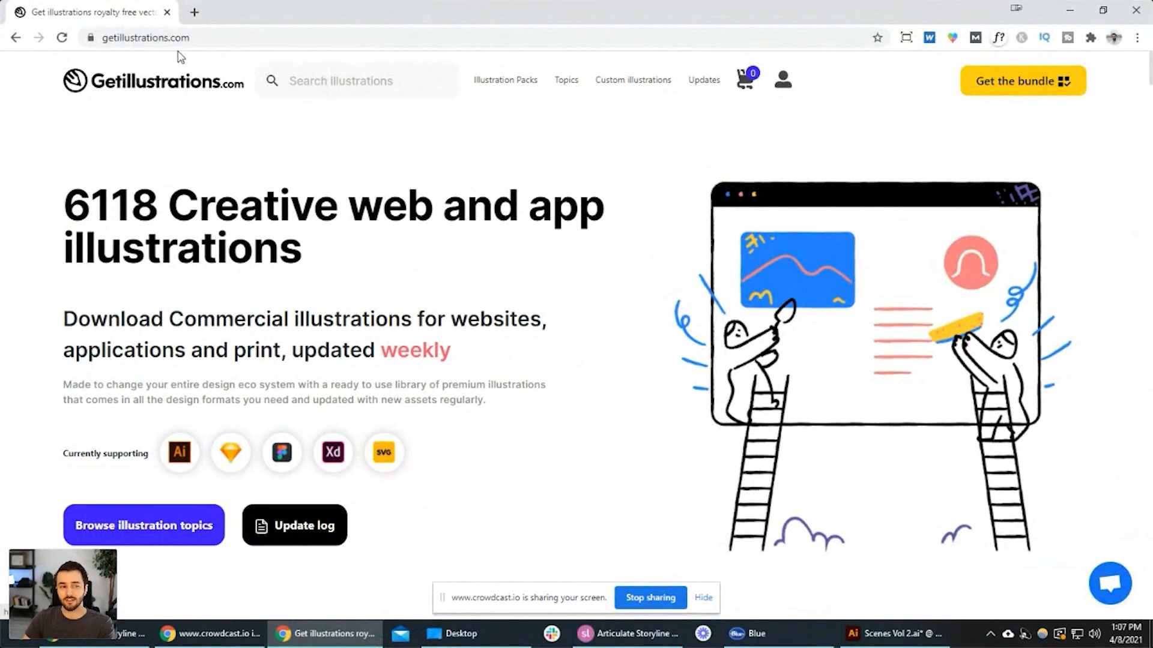
pyautogui.click(518, 83)
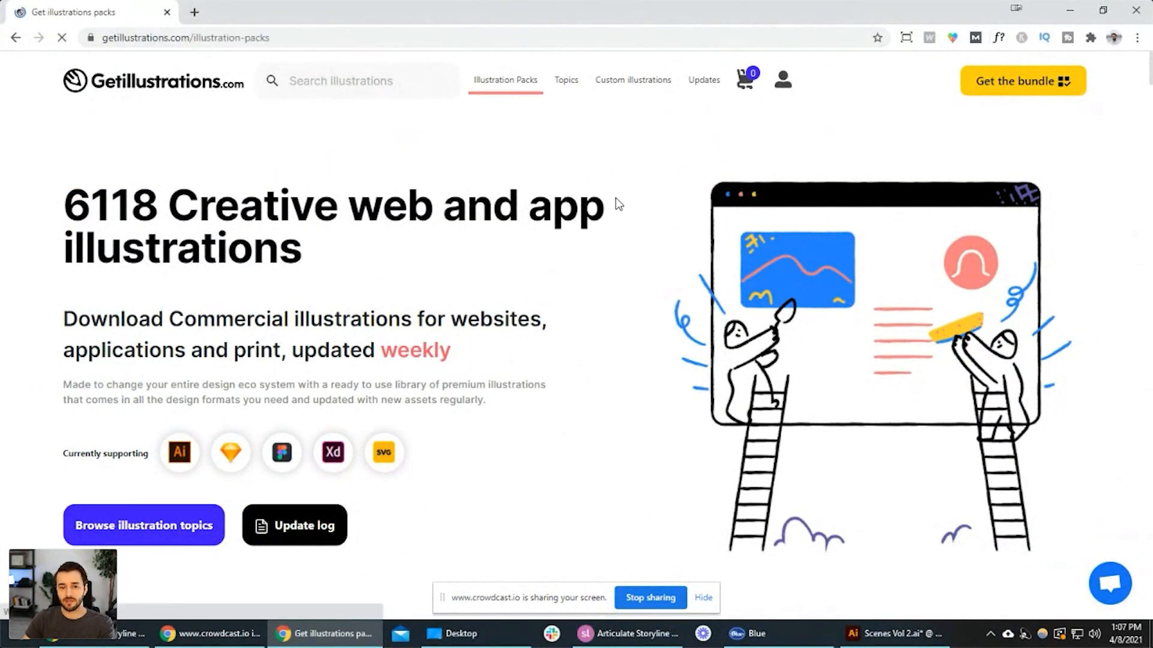
pyautogui.scroll(-3, 667, 315)
pyautogui.scroll(-5, 678, 315)
pyautogui.hotkey('ctrl', 'f')
pyautogui.write('human')
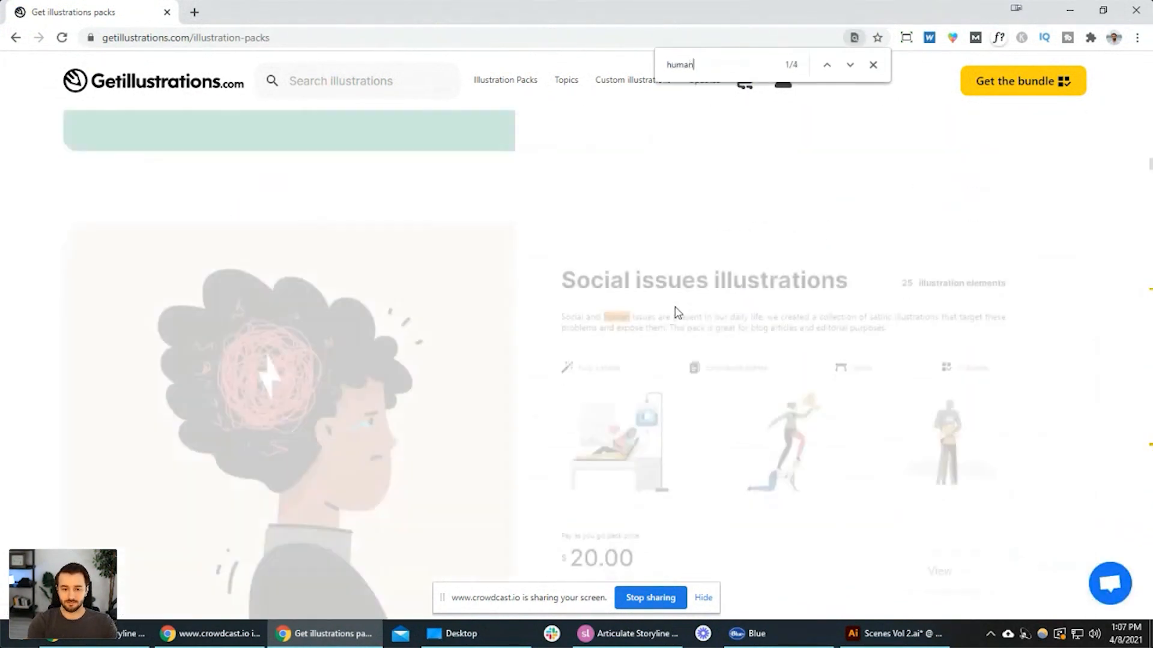
pyautogui.write('ic')
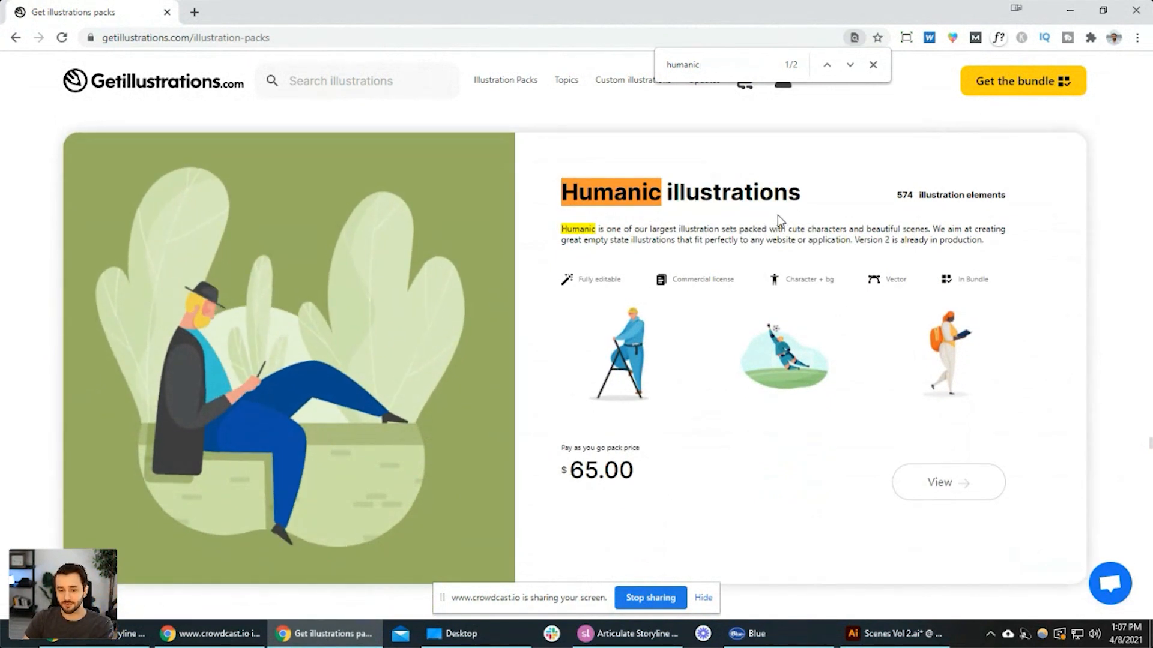
pyautogui.scroll(-5, 774, 217)
pyautogui.scroll(4, 780, 199)
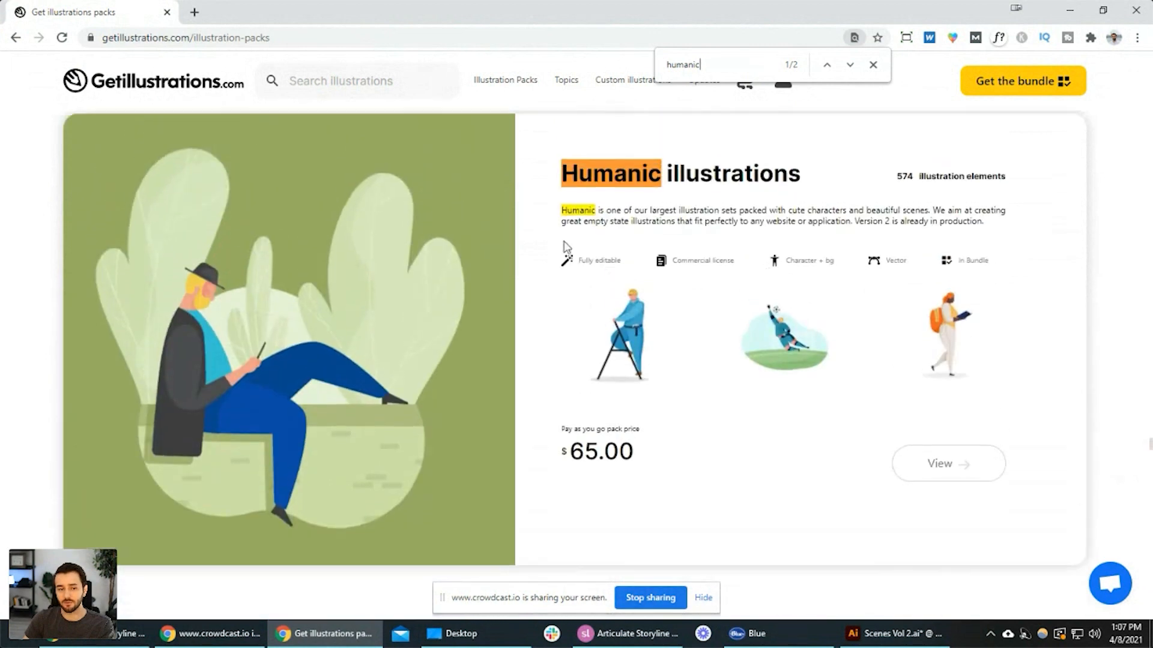
pyautogui.scroll(2, 600, 233)
# - Switch to Illustrator and look through the character scenes on the artboards of Scenes Vol 2.ai
pyautogui.click(892, 633)
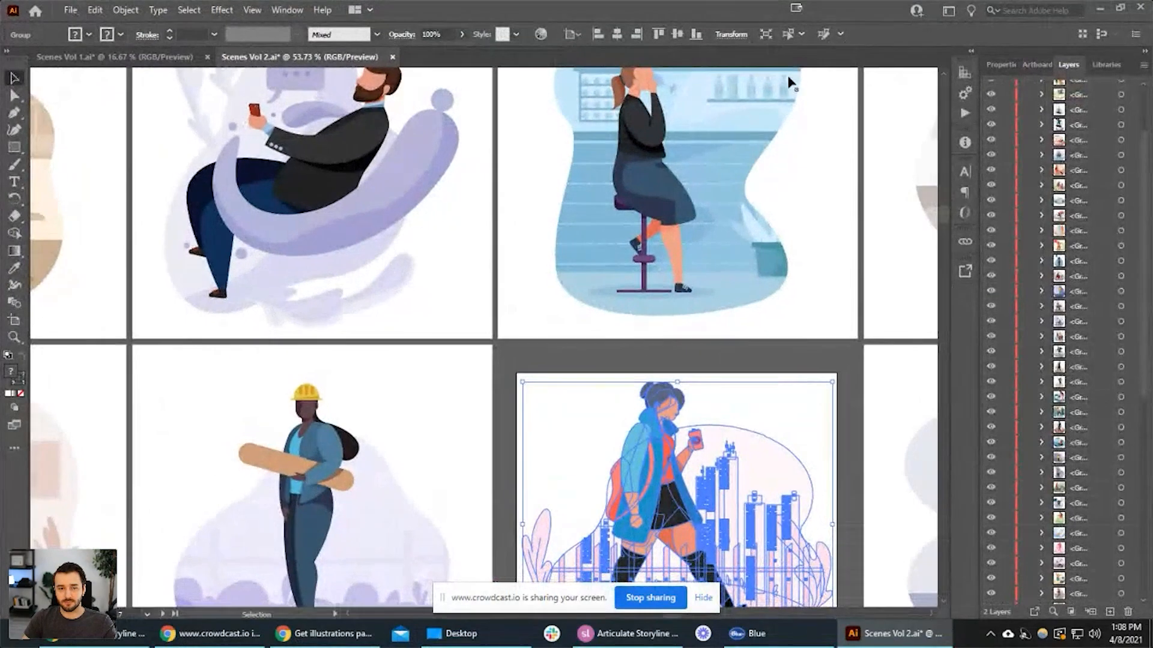
pyautogui.scroll(-3, 579, 204)
pyautogui.click(526, 320)
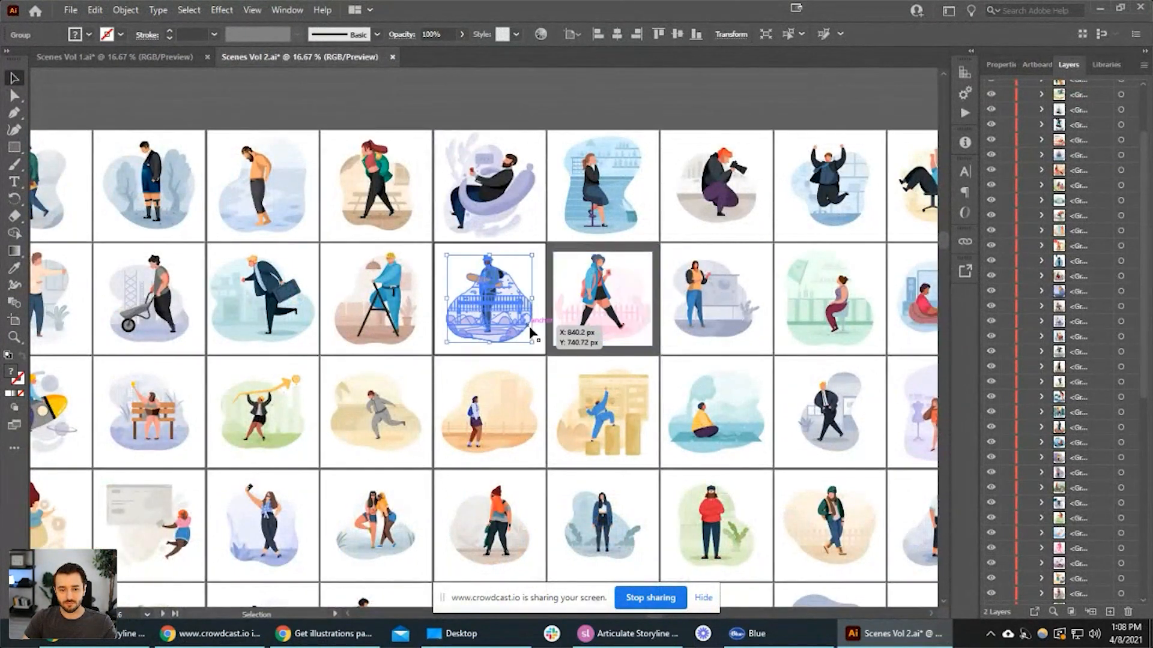
pyautogui.click(568, 100)
pyautogui.moveTo(326, 174); pyautogui.dragTo(607, 136)
pyautogui.moveTo(378, 251); pyautogui.dragTo(473, 226)
pyautogui.moveTo(620, 383); pyautogui.dragTo(474, 298)
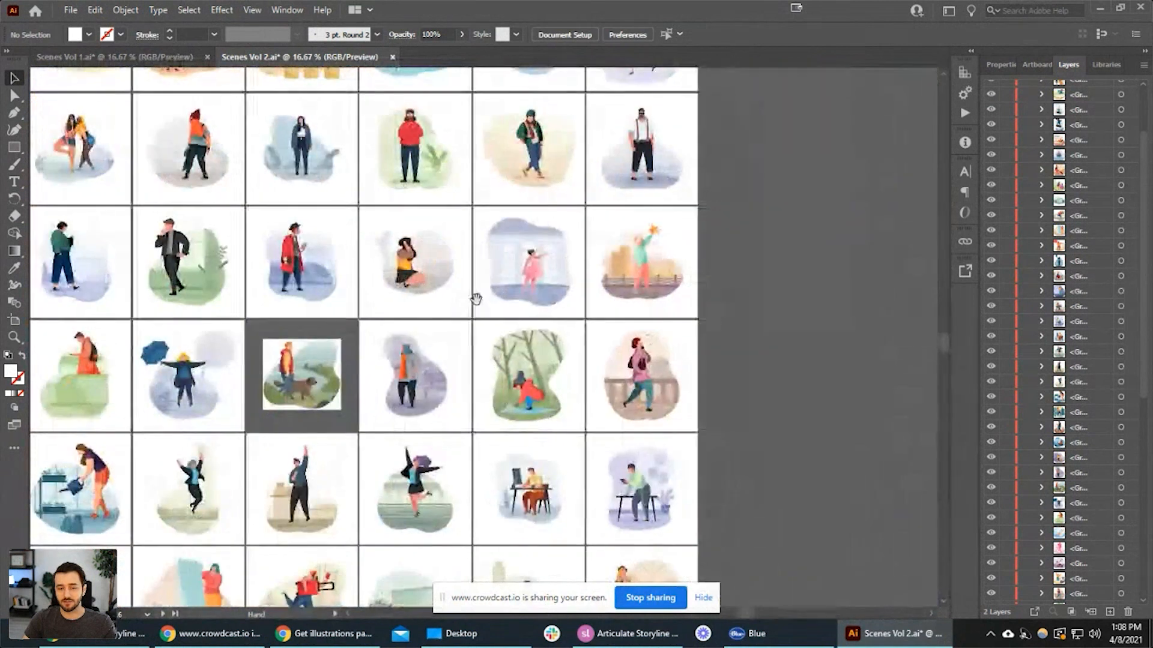
pyautogui.moveTo(527, 360); pyautogui.dragTo(594, 261)
pyautogui.scroll(2, 556, 336)
pyautogui.moveTo(494, 396); pyautogui.dragTo(677, 354)
pyautogui.moveTo(420, 339); pyautogui.dragTo(751, 333)
pyautogui.moveTo(485, 340); pyautogui.dragTo(737, 298)
pyautogui.moveTo(758, 345); pyautogui.dragTo(806, 339)
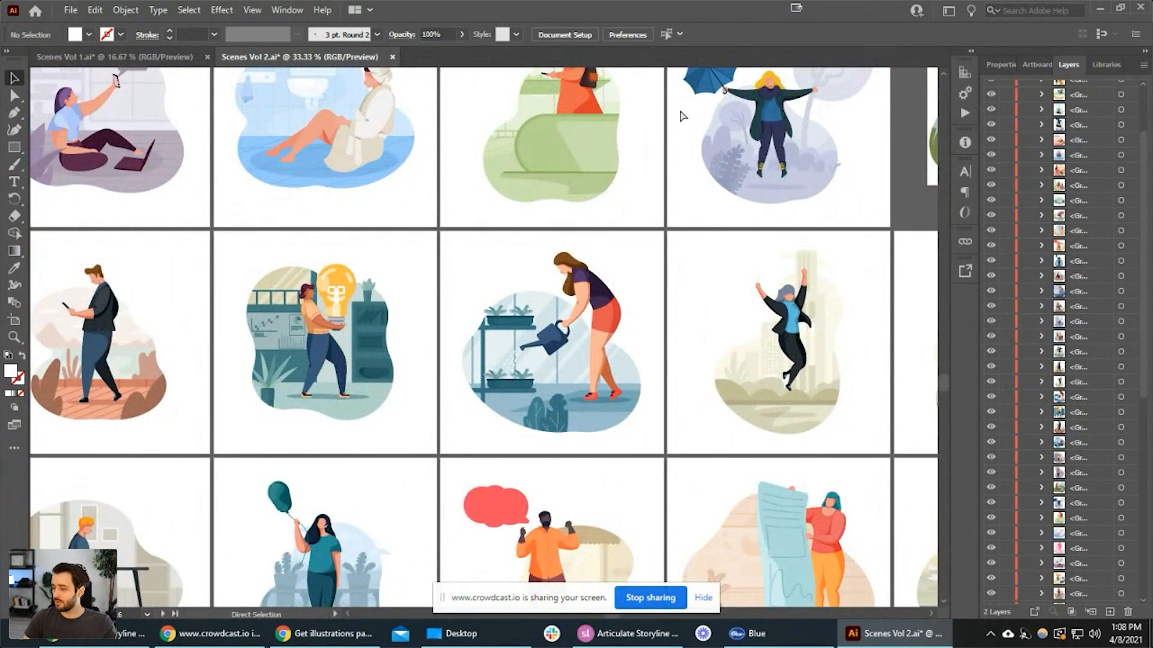
# - Close the Getillustrations browser window and return to the slide in Storyline
pyautogui.hotkey('alt', 'Tab')
pyautogui.hotkey('alt', 'Tab')
pyautogui.hotkey('alt', 'Tab')
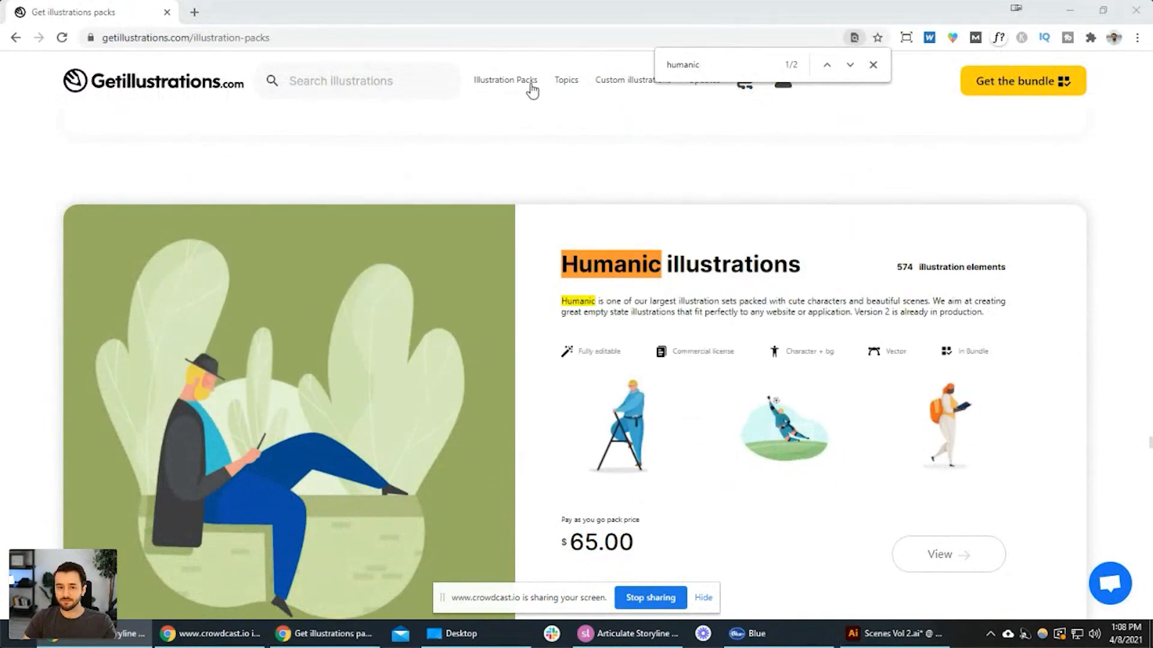
pyautogui.click(1136, 10)
pyautogui.click(790, 281)
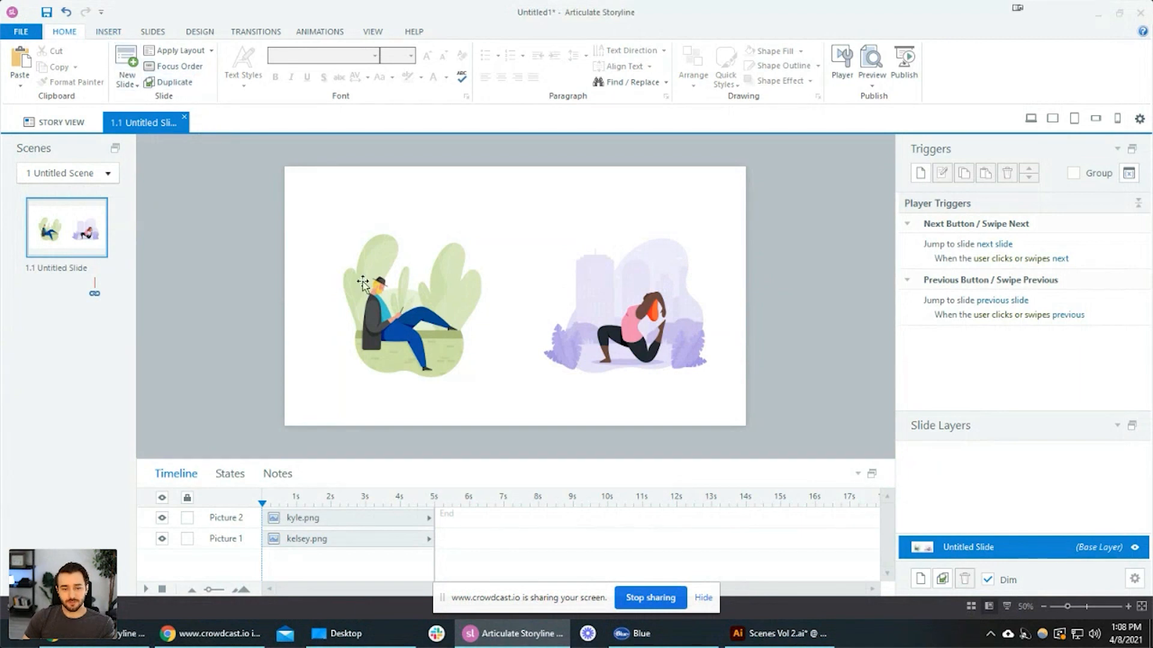
# - Add a text box above the two illustrations reading "Select each person to learn more"
pyautogui.click(111, 32)
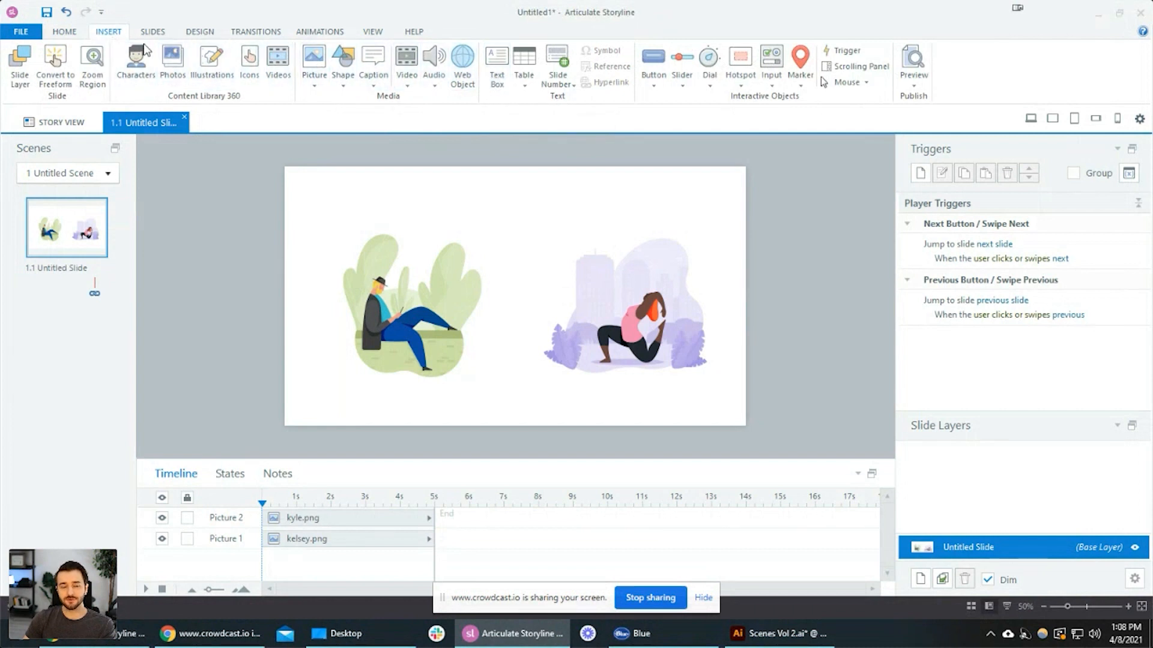
pyautogui.click(496, 77)
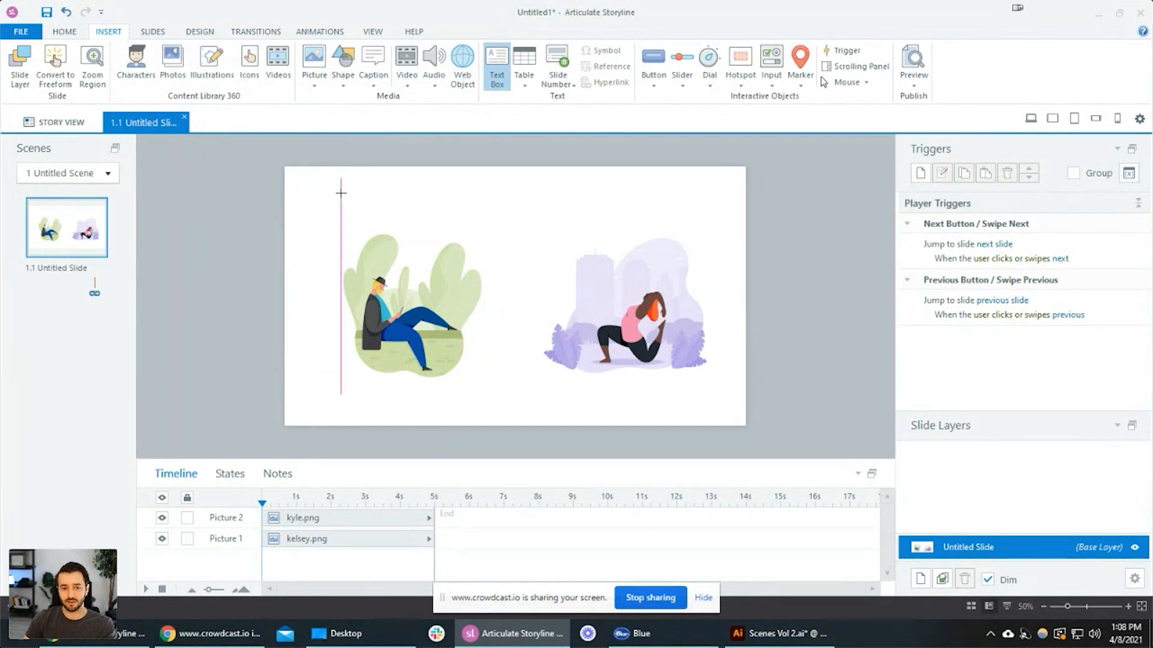
pyautogui.click(341, 192)
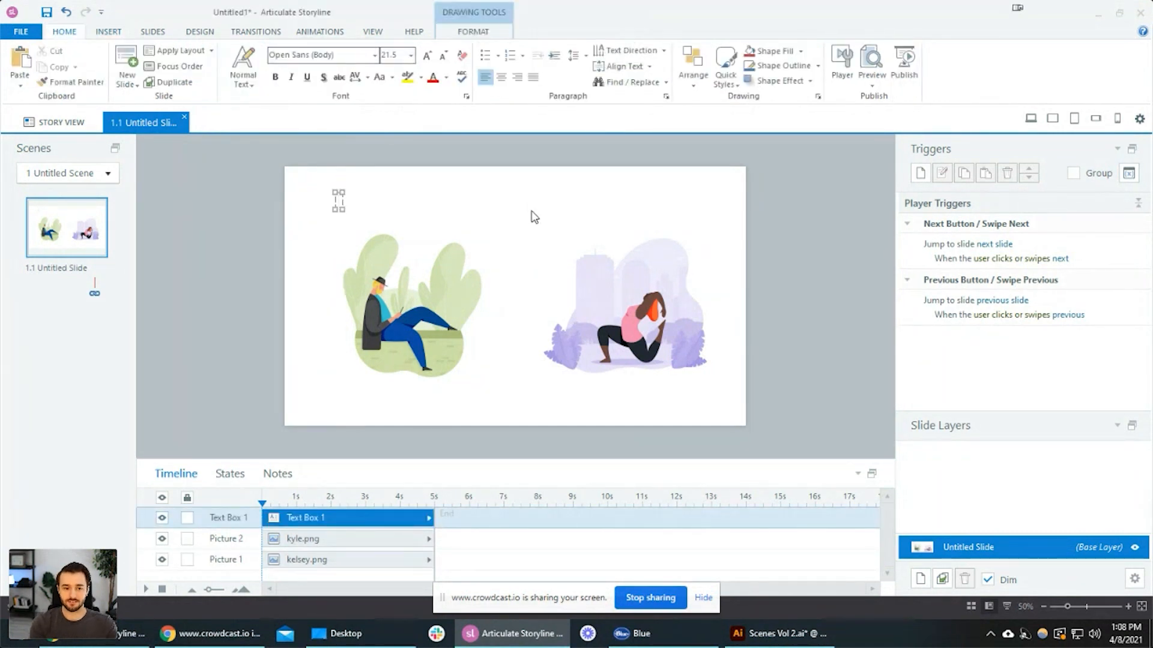
pyautogui.write('Select each p')
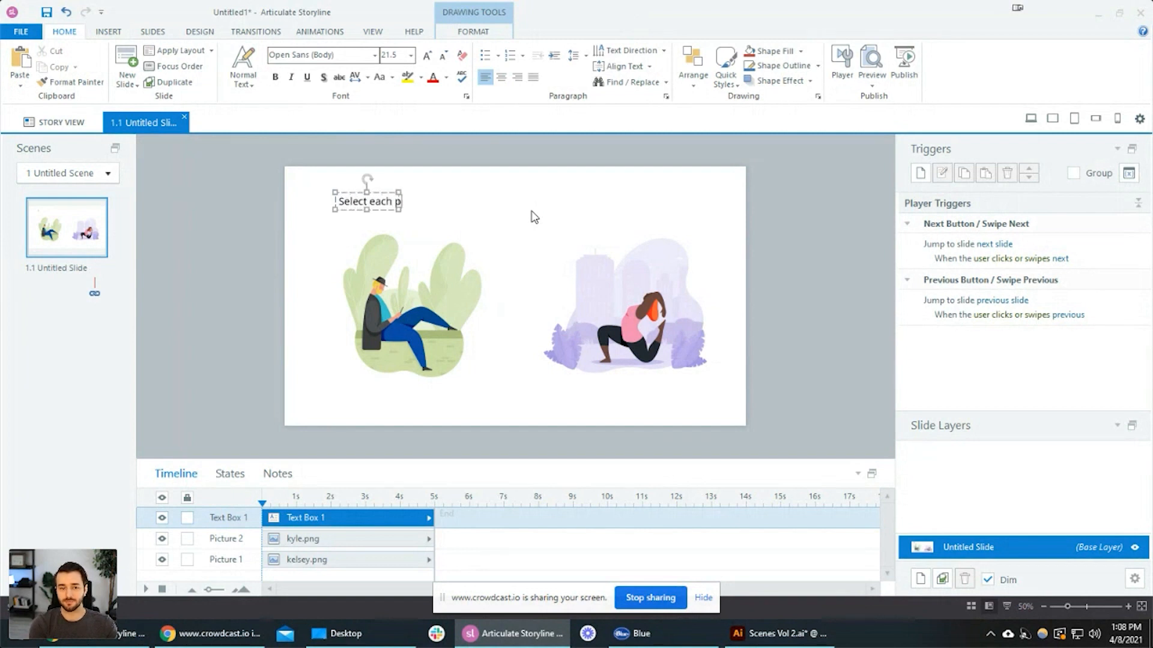
pyautogui.write('erson to learn more.')
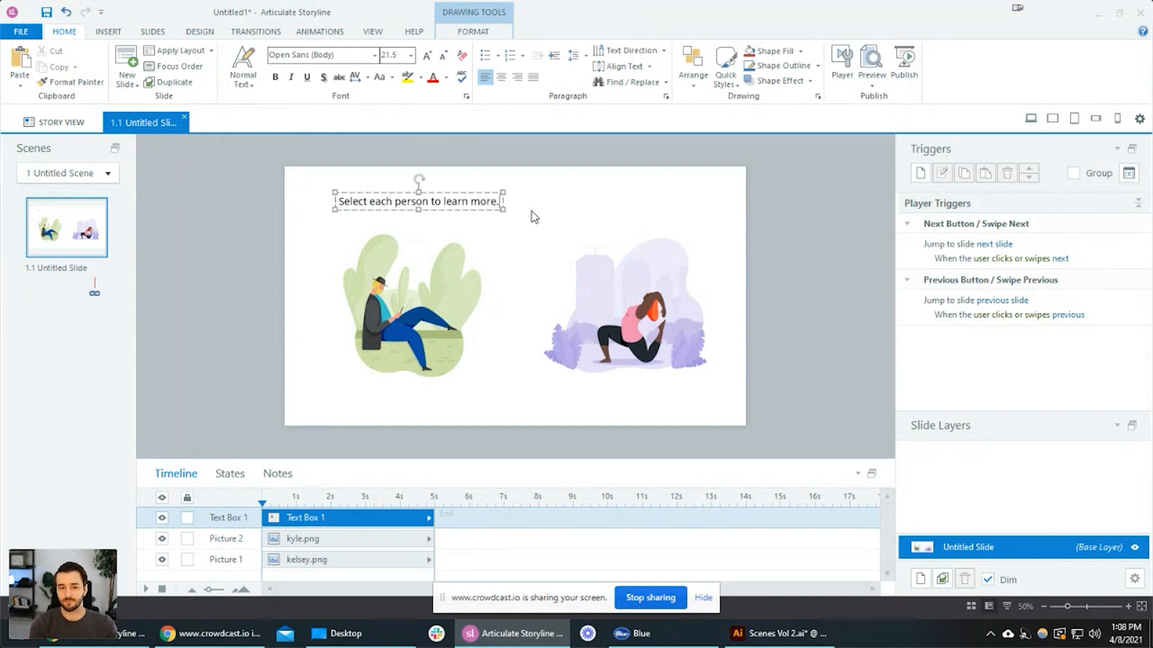
pyautogui.press('BackSpace')
pyautogui.press('Escape')
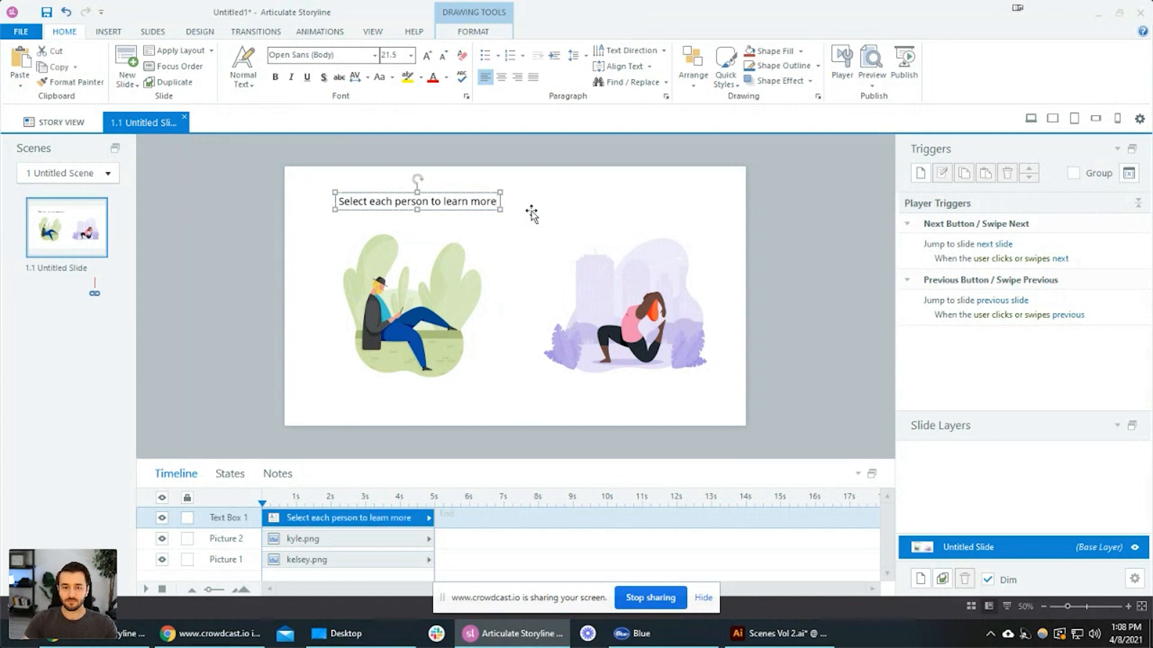
# - Format the "Select each person to learn more" heading in Futura PT Bold at size 44
pyautogui.click(336, 56)
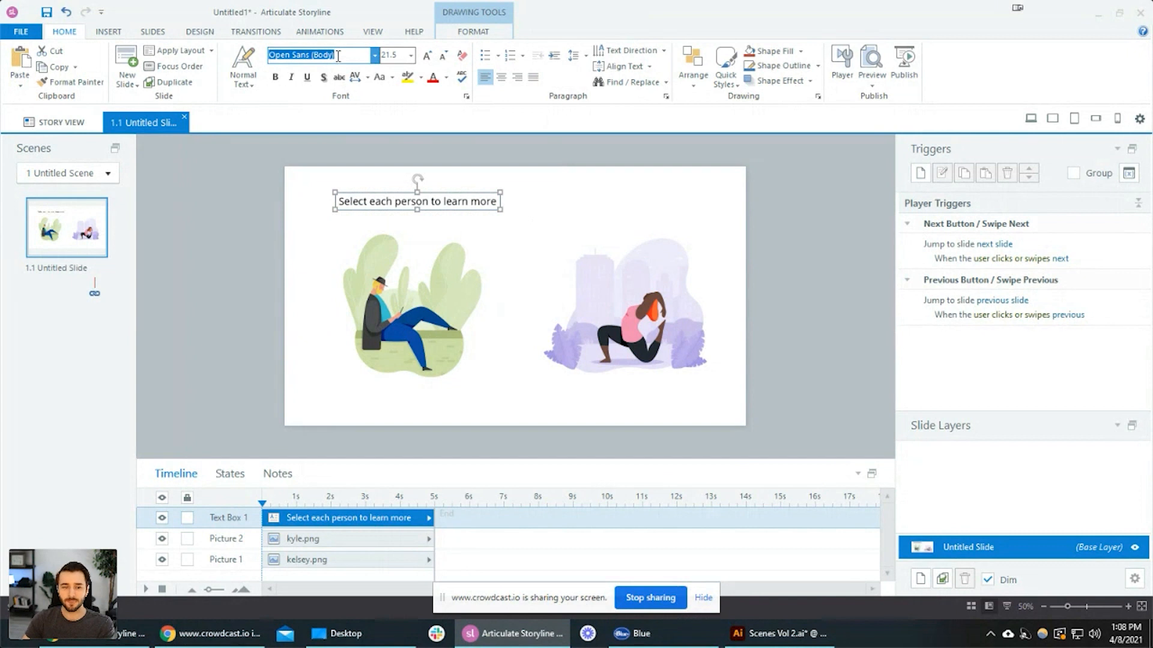
pyautogui.write('Futura PT Bold')
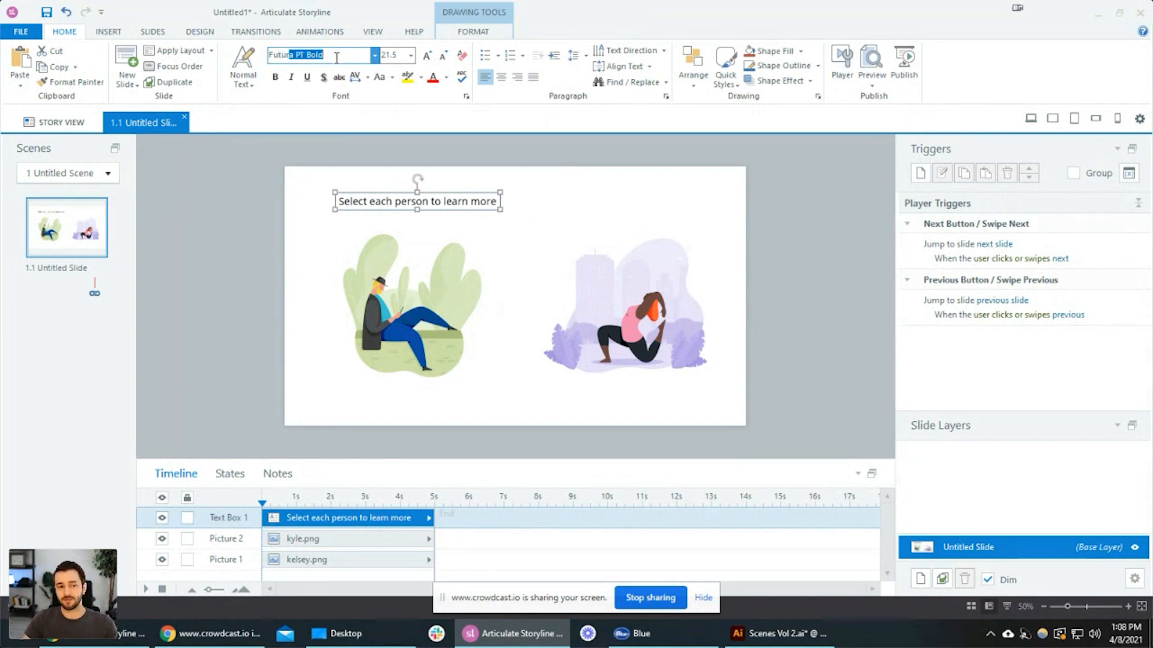
pyautogui.press('Tab')
pyautogui.write('28')
pyautogui.press('Return')
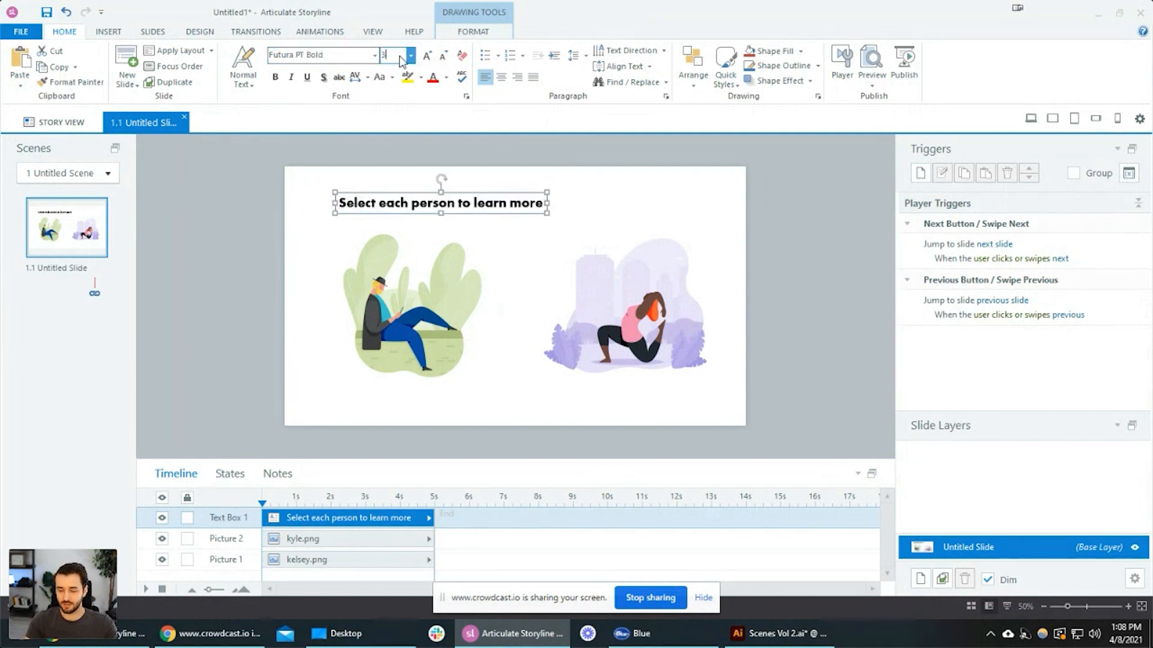
pyautogui.write('38')
pyautogui.press('Return')
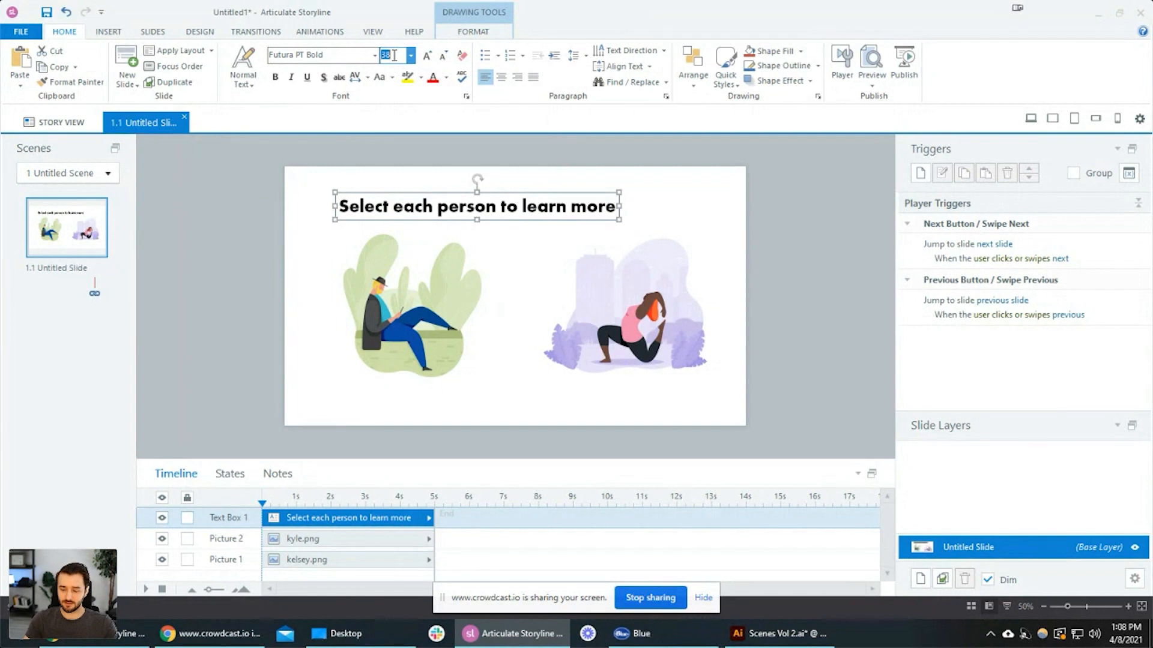
pyautogui.write('44')
pyautogui.press('Return')
pyautogui.click(473, 31)
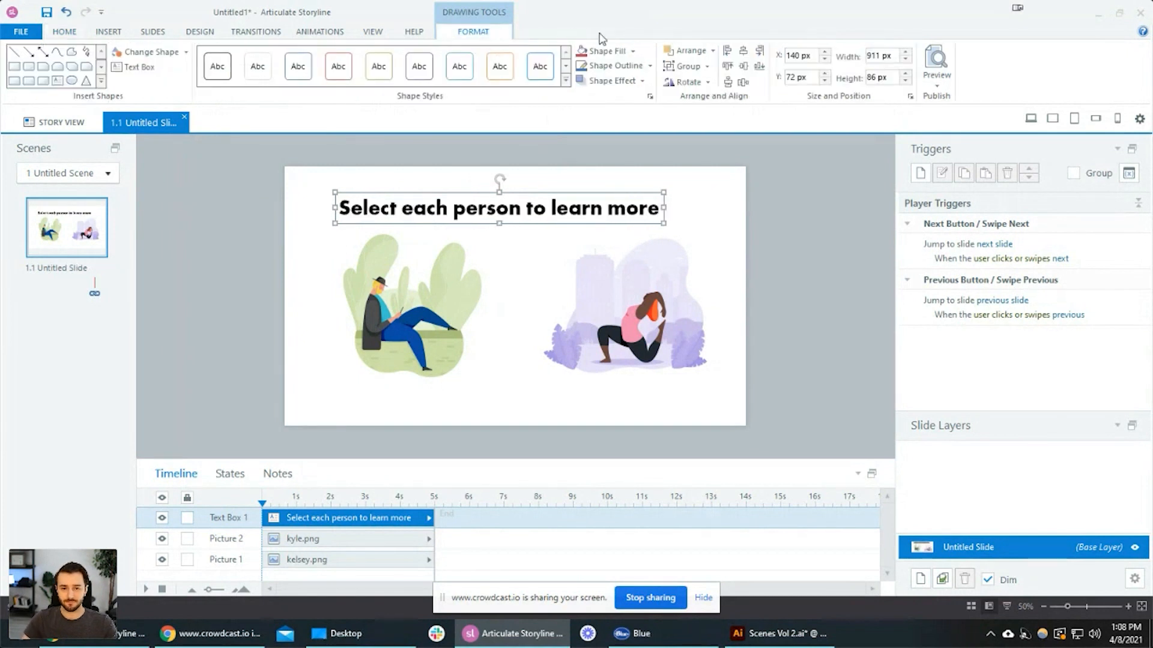
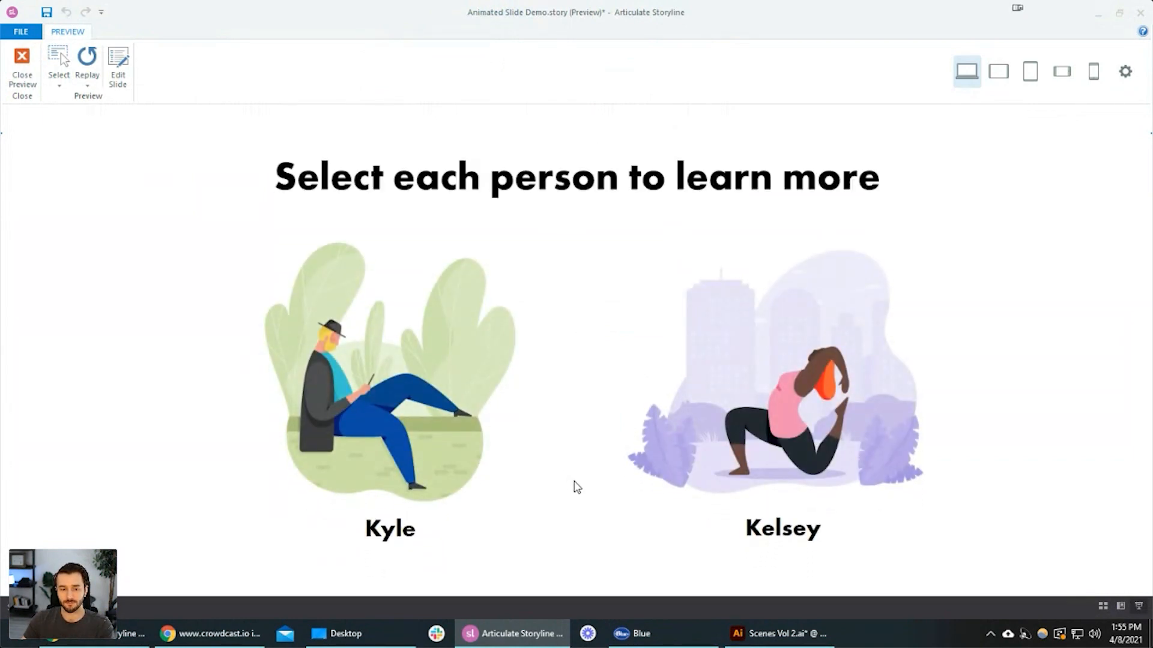
# - Test the slide preview by selecting the Kyle illustration several times, then close the preview
pyautogui.click(419, 397)
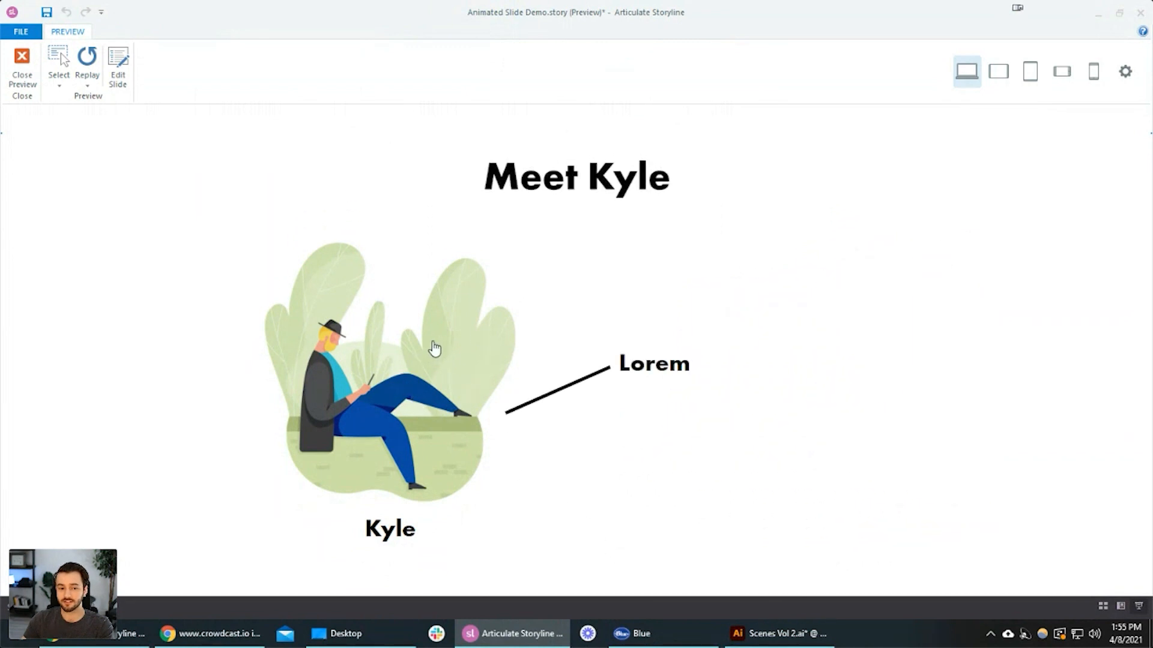
pyautogui.click(451, 353)
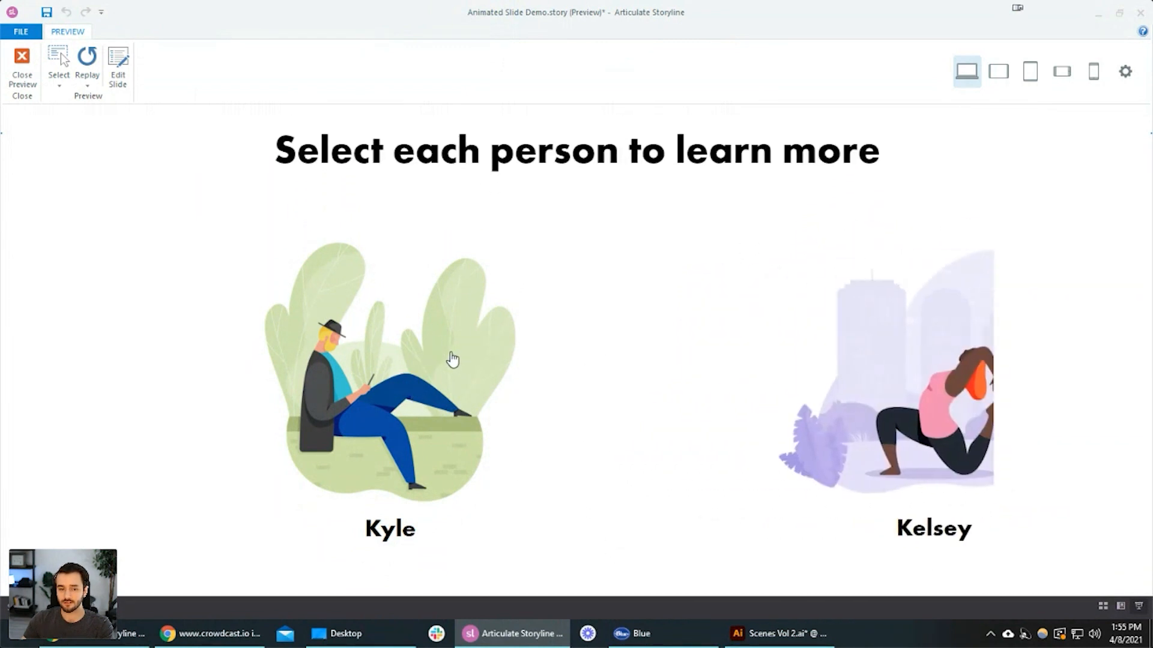
pyautogui.click(452, 360)
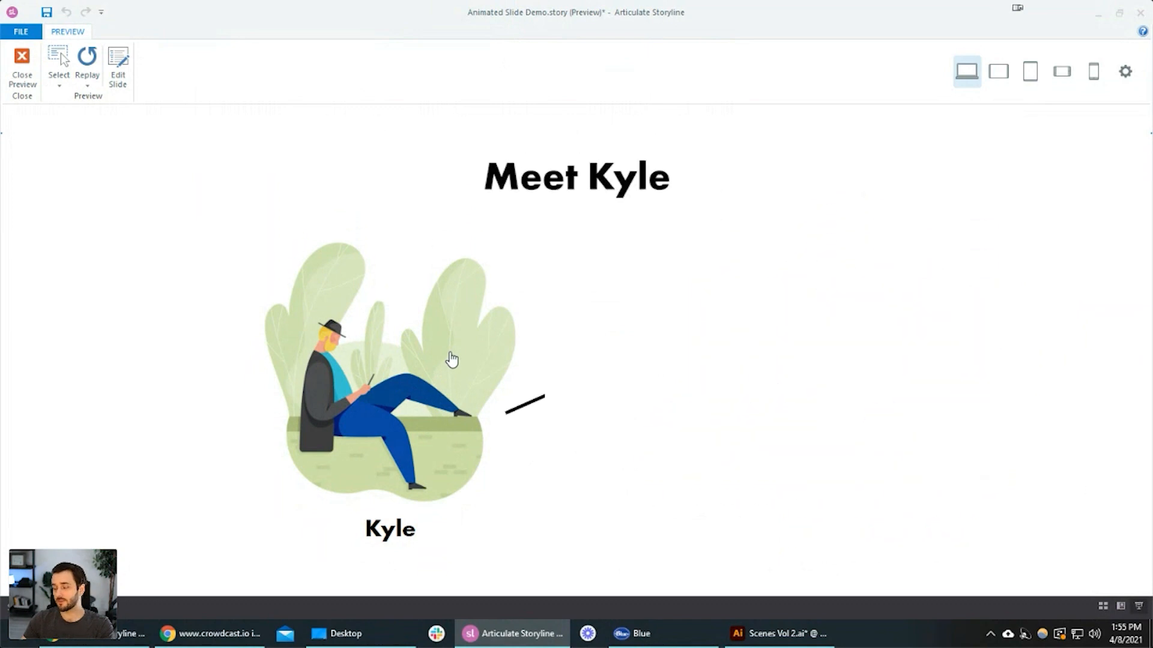
pyautogui.click(452, 360)
pyautogui.click(26, 75)
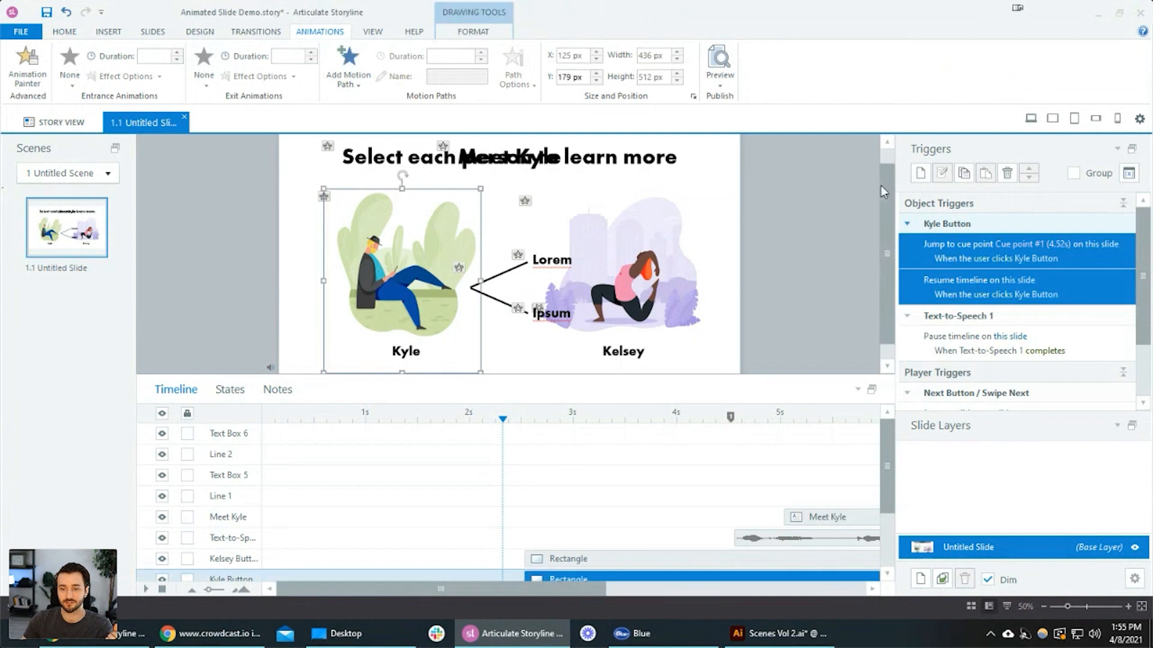
# - Add a trigger that changes the state of Kyle Button to Hidden when the user clicks Kyle Button
pyautogui.doubleClick(925, 247)
pyautogui.click(749, 238)
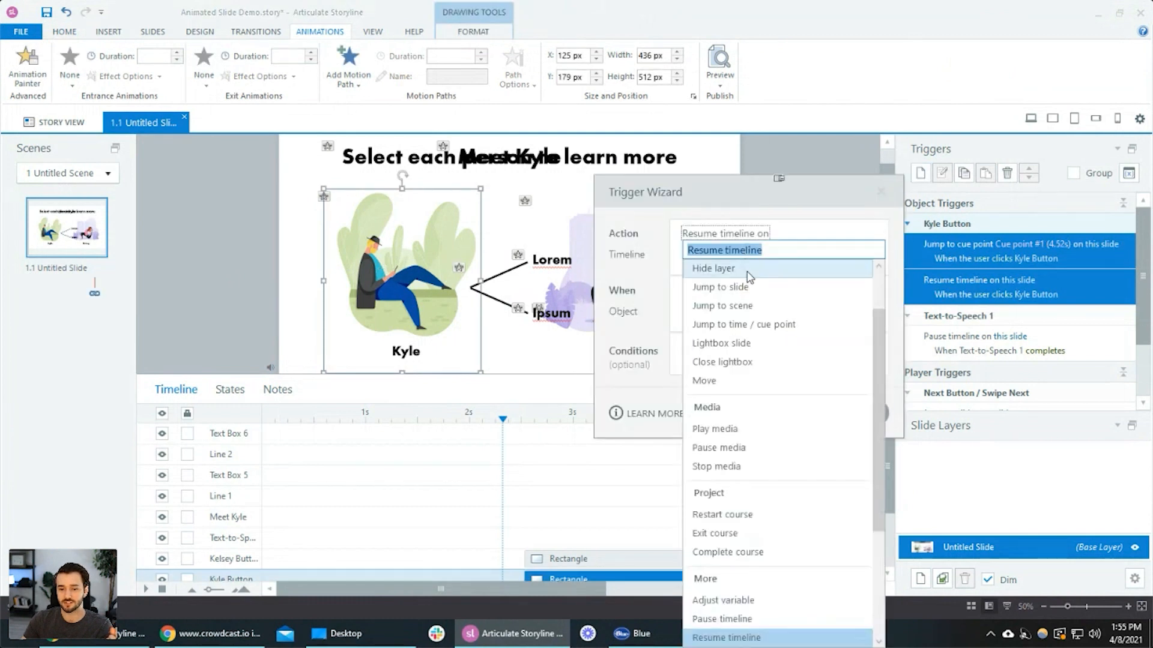
pyautogui.scroll(2, 780, 314)
pyautogui.click(747, 297)
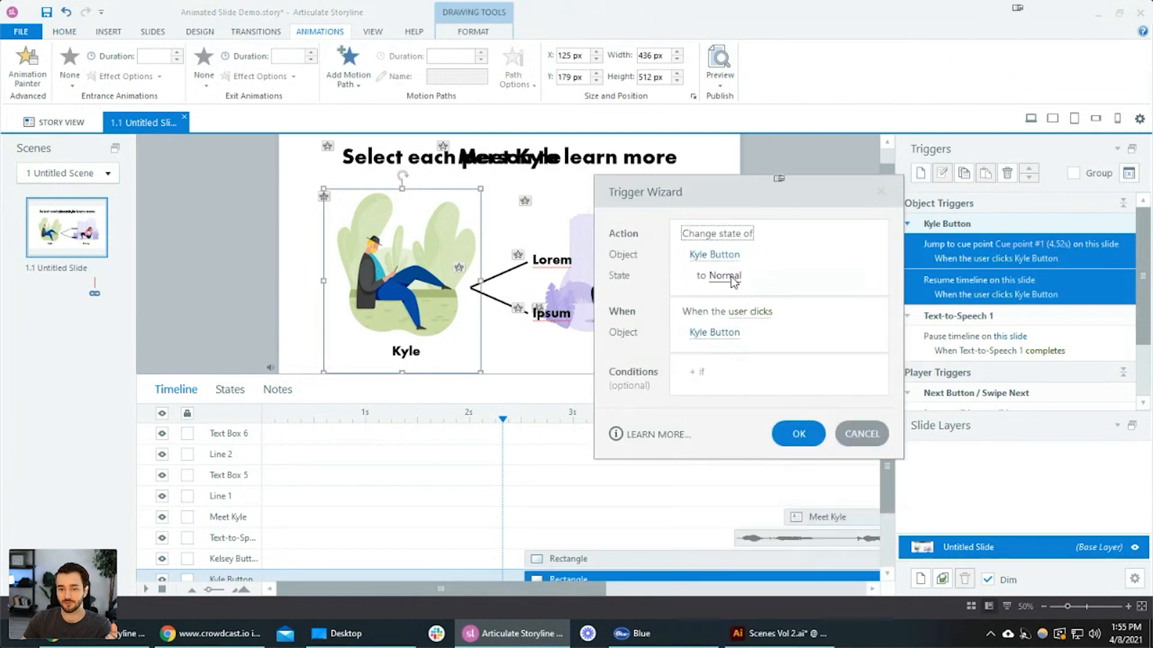
pyautogui.click(732, 277)
pyautogui.click(732, 376)
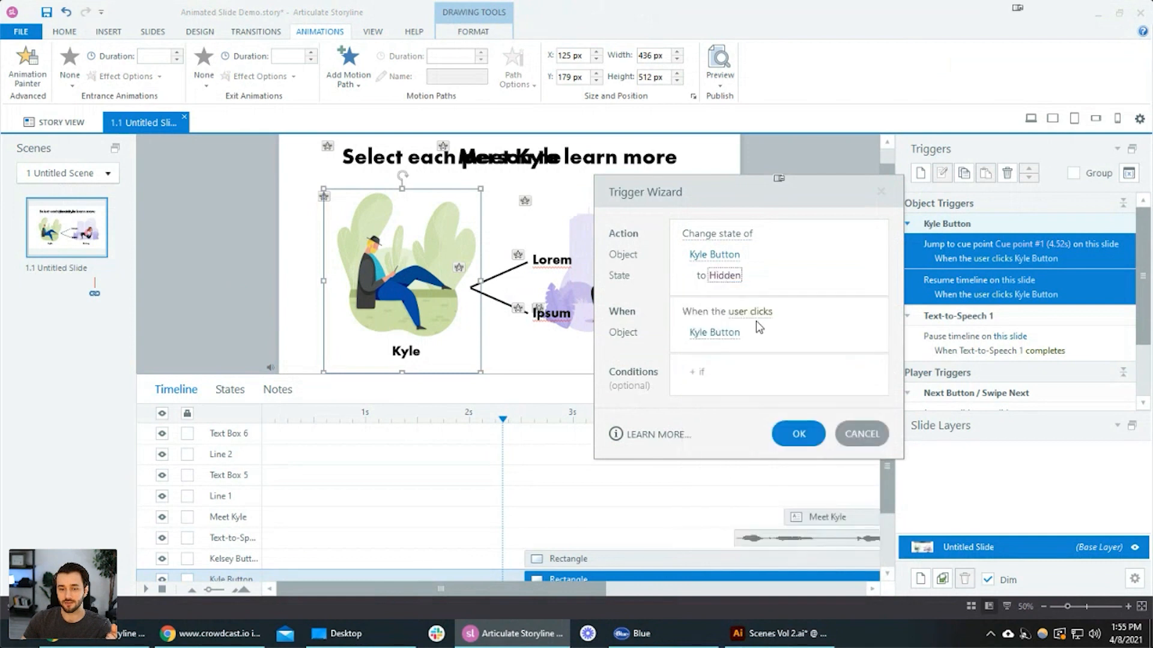
pyautogui.click(795, 427)
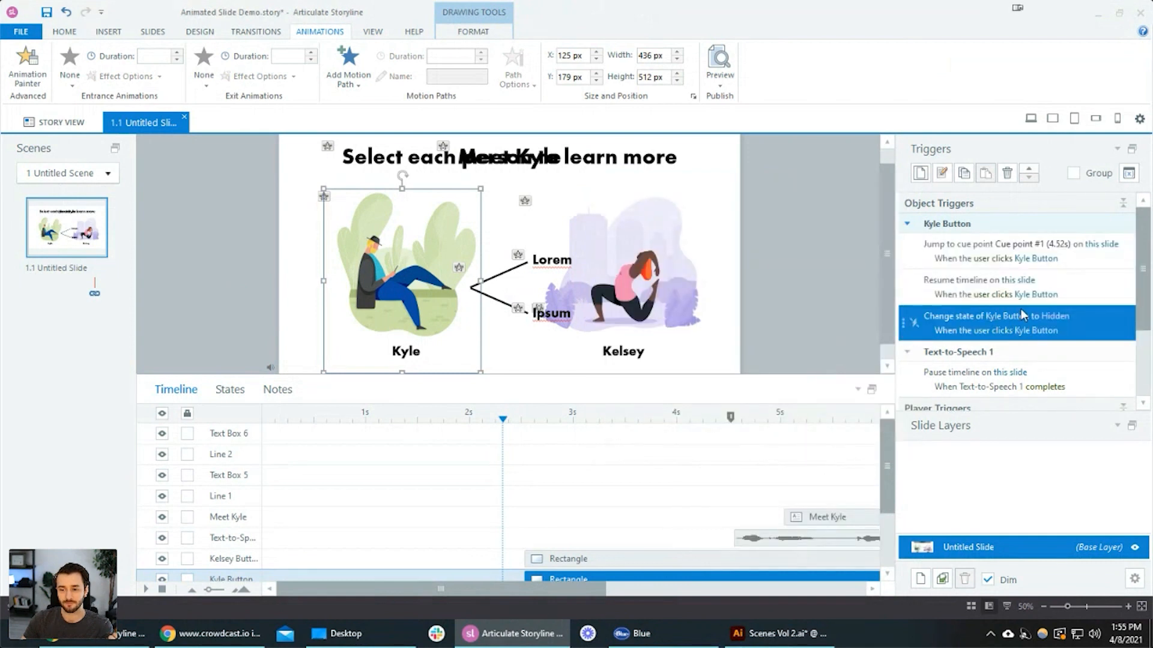
# - Add a trigger that changes the state of Kelsey Button to Hidden when the user clicks Kelsey Button
pyautogui.click(563, 303)
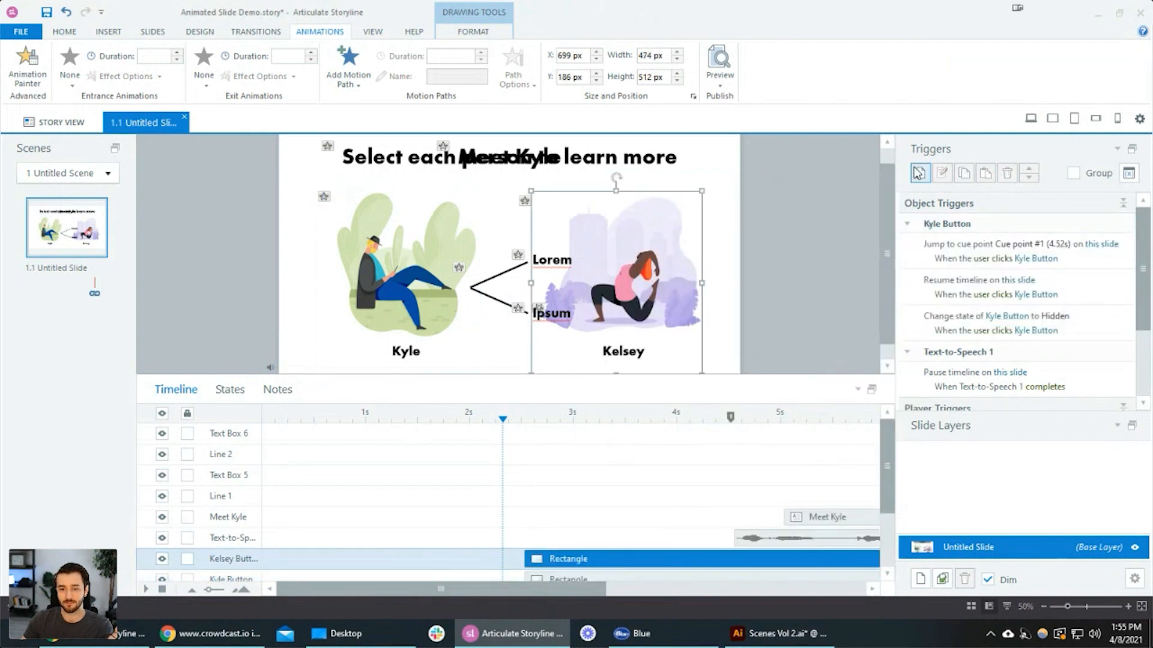
pyautogui.click(725, 259)
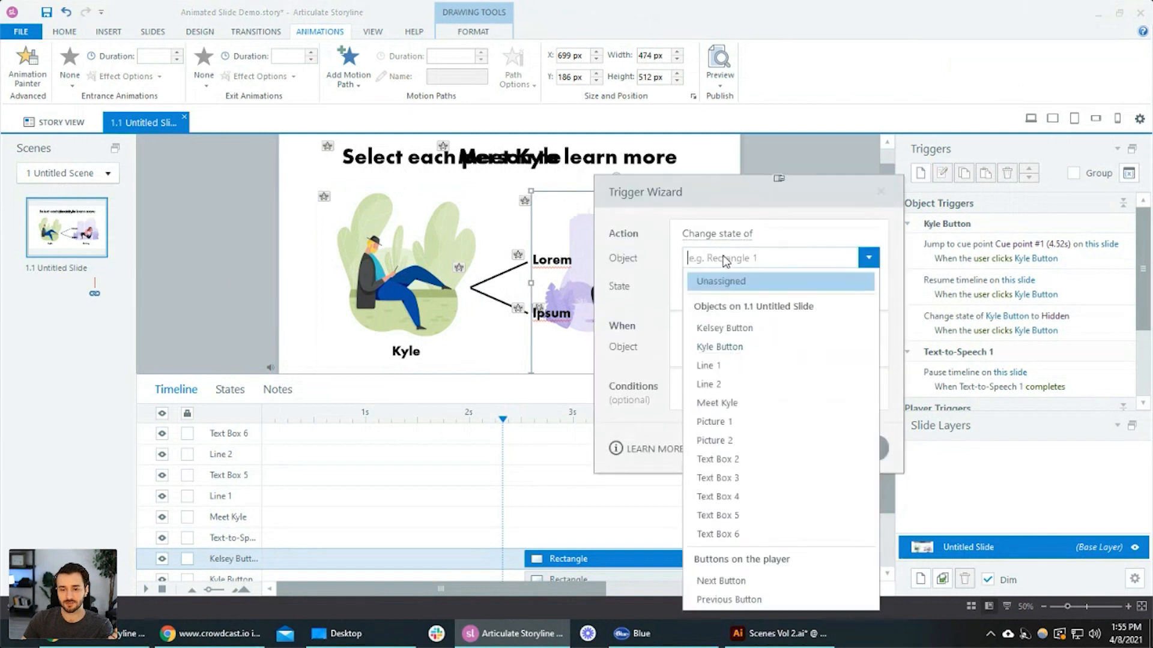
pyautogui.click(740, 327)
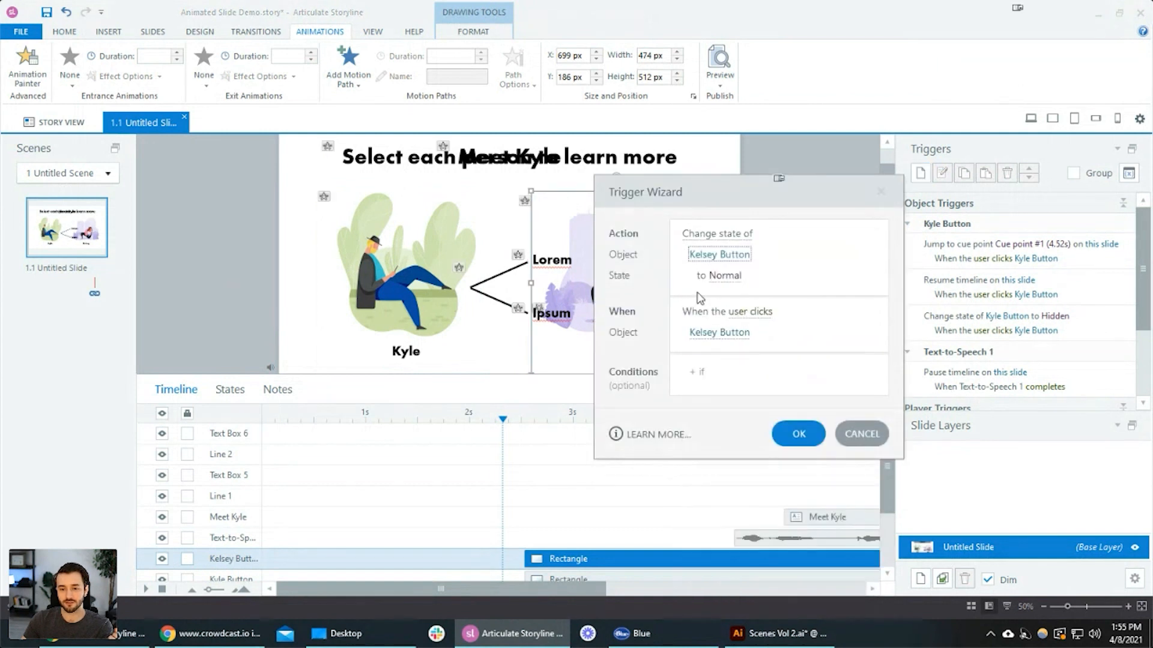
pyautogui.click(732, 274)
pyautogui.click(720, 375)
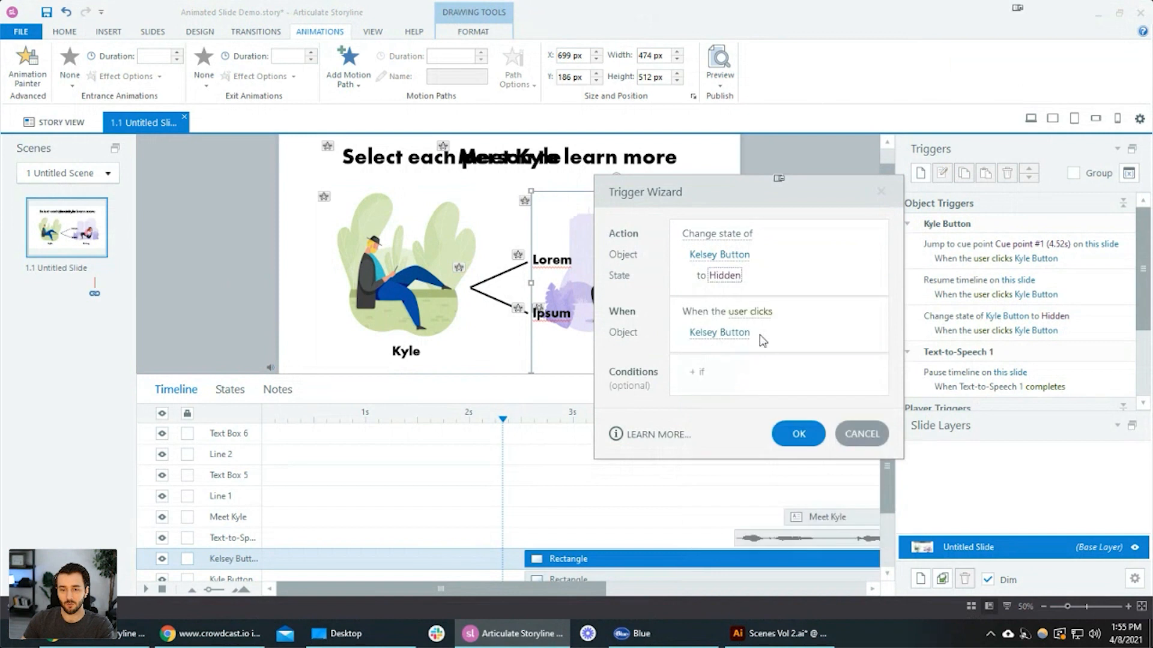
pyautogui.click(799, 434)
pyautogui.click(785, 308)
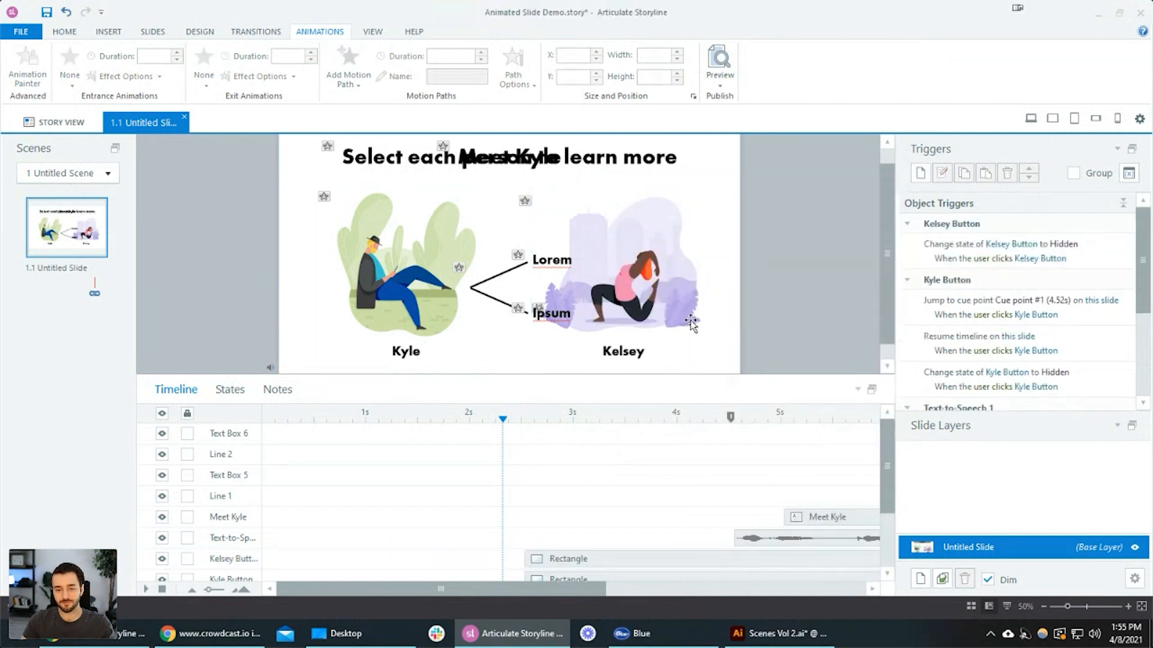
# - Hide Kelsey Button from the editing view so the illustration beneath it can be selected
pyautogui.scroll(-2, 691, 324)
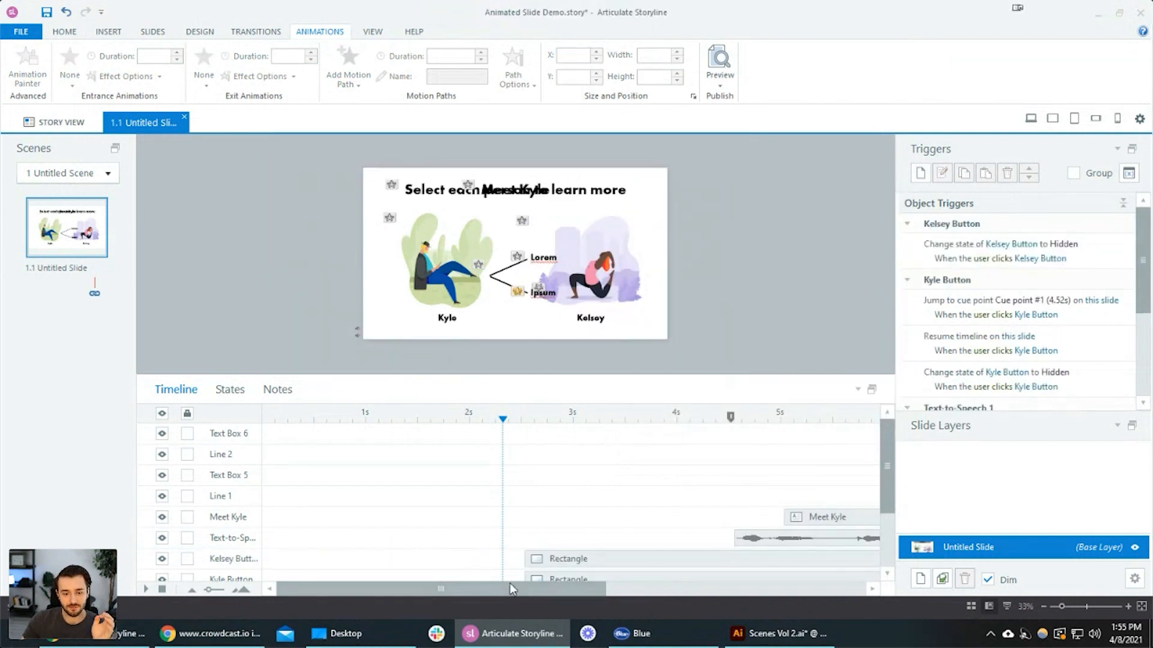
pyautogui.moveTo(510, 588); pyautogui.dragTo(767, 590)
pyautogui.scroll(-1, 640, 491)
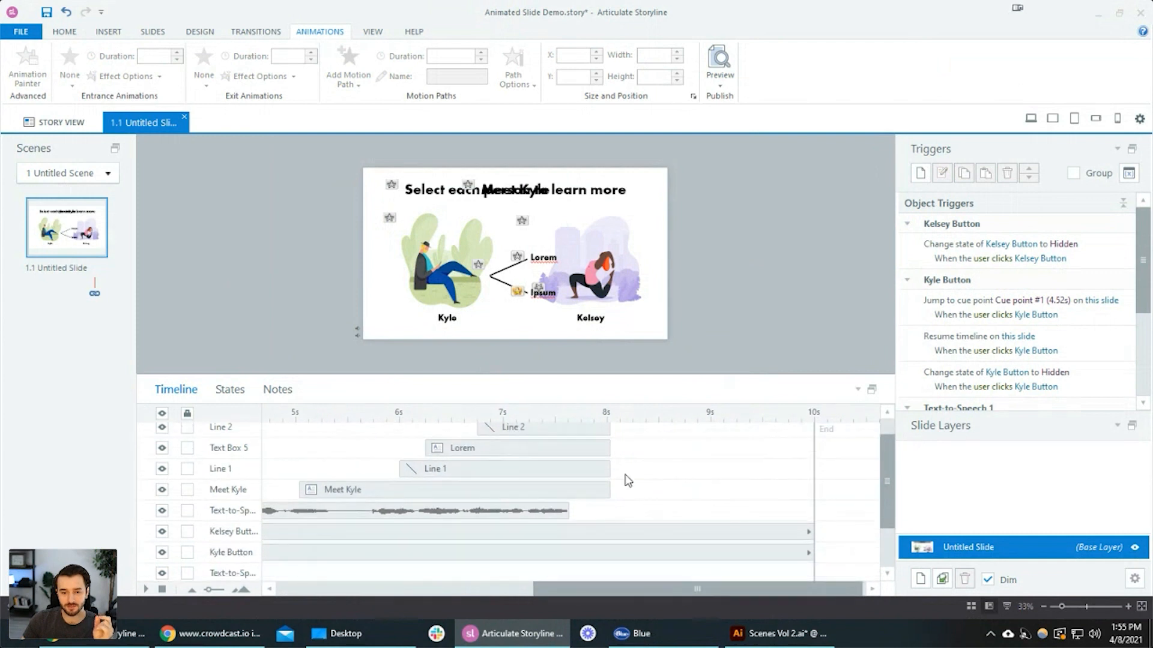
pyautogui.click(599, 296)
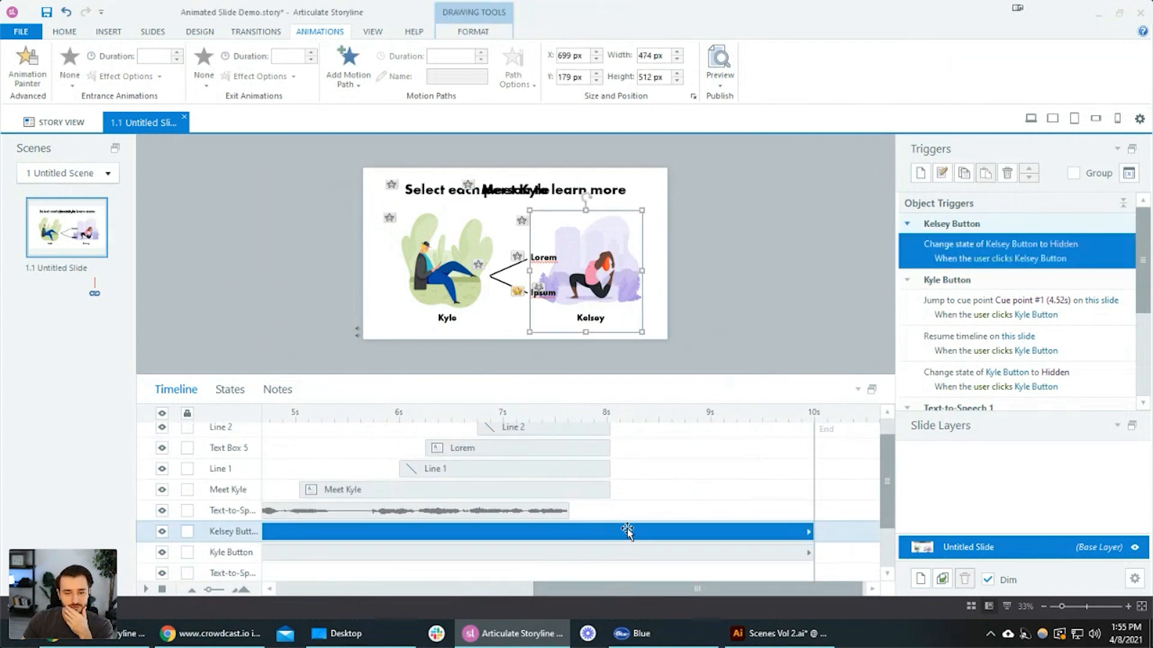
pyautogui.scroll(2, 626, 531)
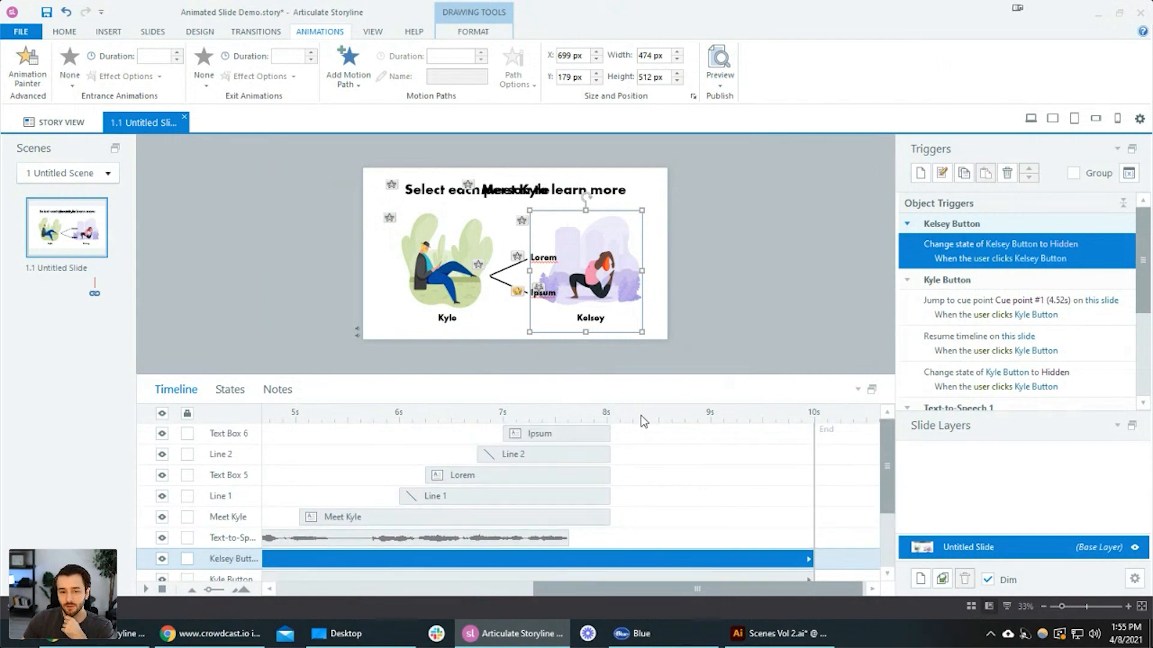
pyautogui.click(162, 559)
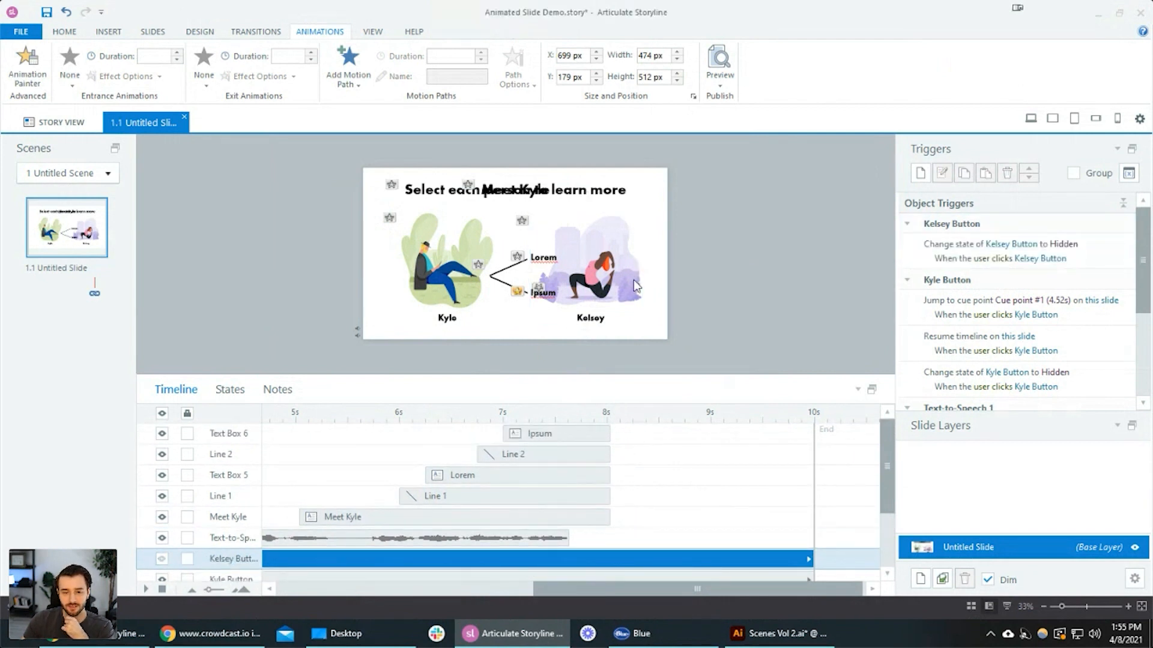
# - Duplicate the Kelsey illustration group and move the copy's start to about 5.1 s on the timeline
pyautogui.click(607, 276)
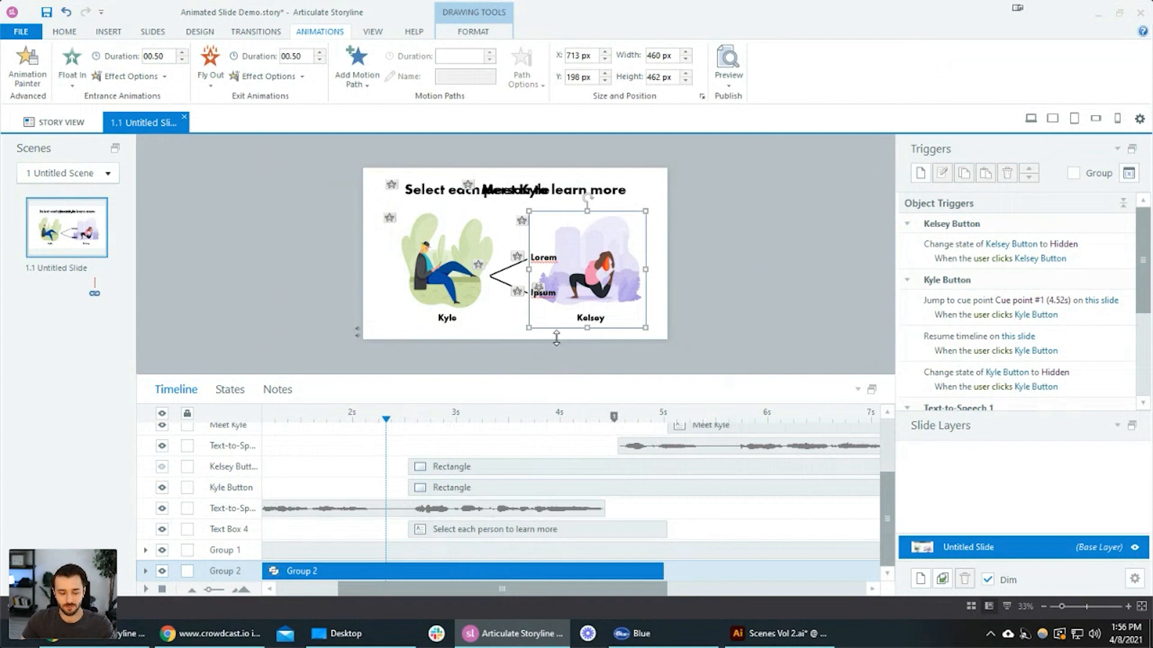
pyautogui.hotkey('ctrl', 'd')
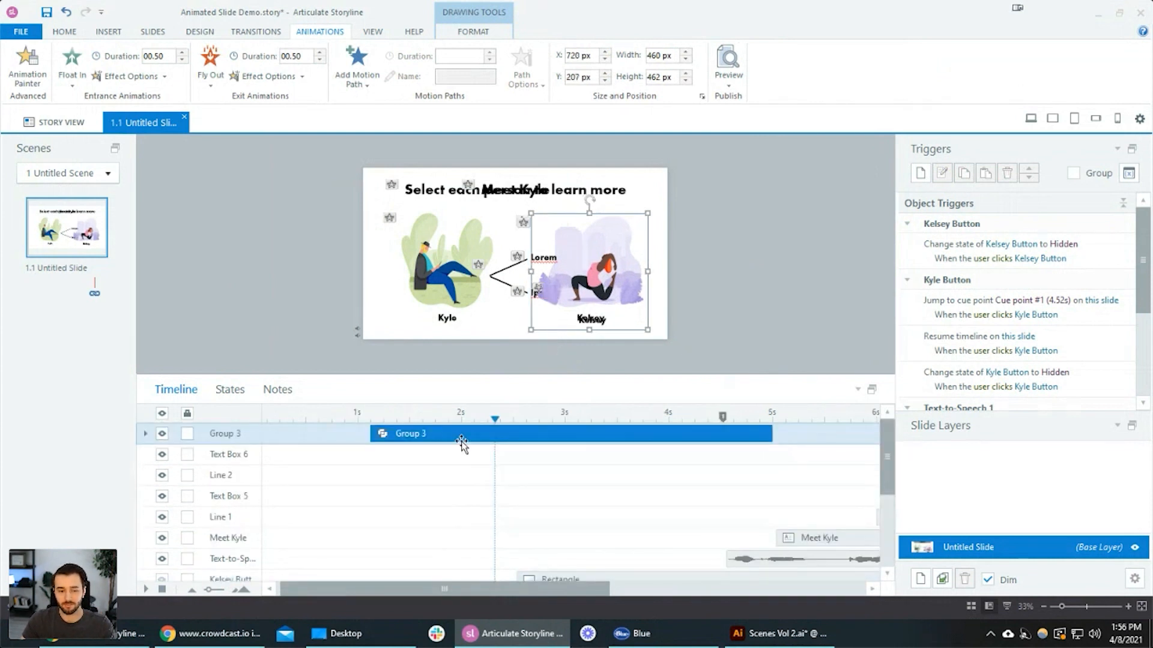
pyautogui.moveTo(396, 441); pyautogui.dragTo(514, 439)
pyautogui.click(505, 493)
pyautogui.moveTo(471, 588); pyautogui.dragTo(621, 579)
pyautogui.moveTo(374, 438); pyautogui.dragTo(598, 440)
pyautogui.click(497, 439)
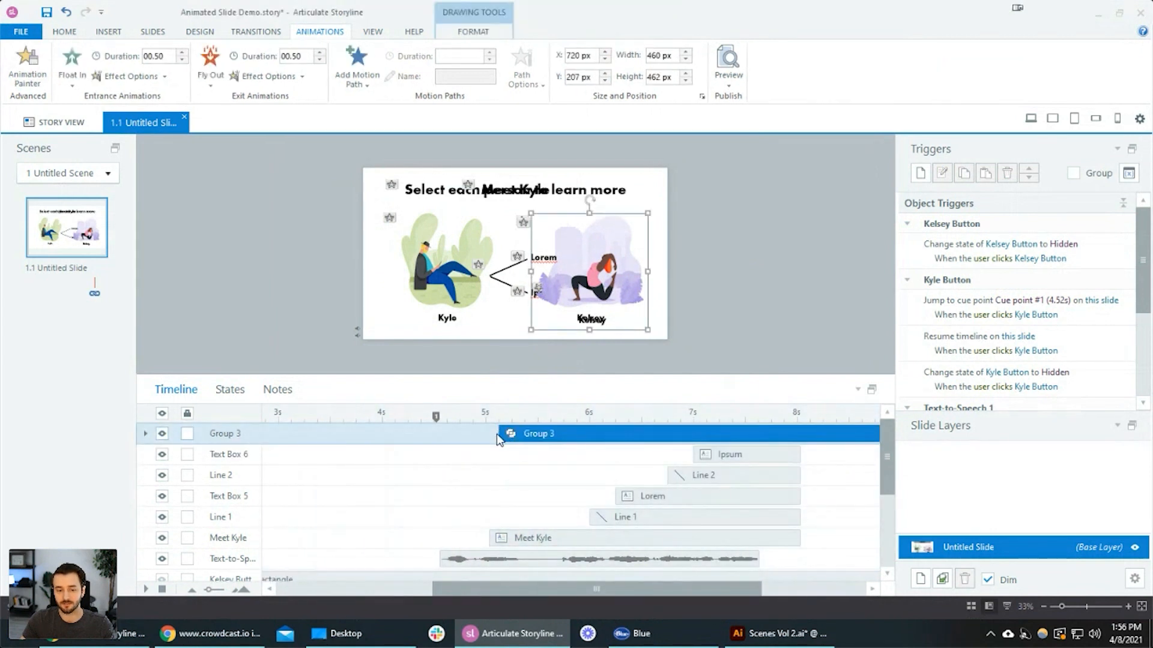
# - Delay the duplicated Kelsey group to start at 8 s, when the Kyle details end
pyautogui.moveTo(507, 433); pyautogui.dragTo(729, 435)
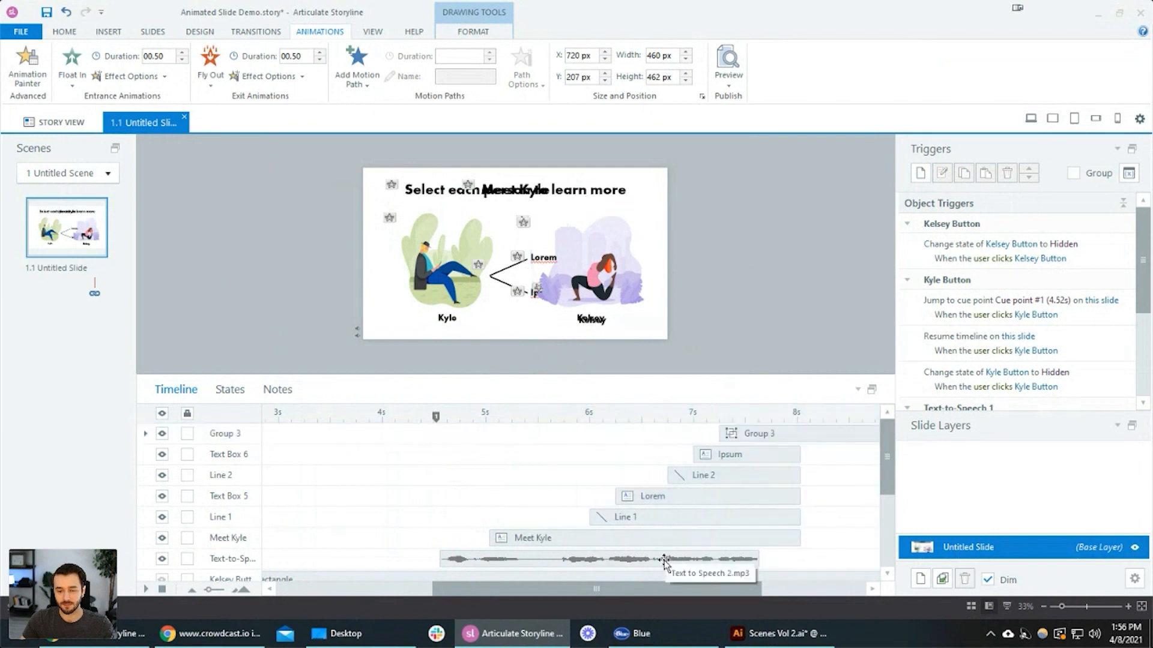
pyautogui.moveTo(699, 588); pyautogui.dragTo(803, 582)
pyautogui.scroll(-1, 628, 496)
pyautogui.scroll(1, 618, 491)
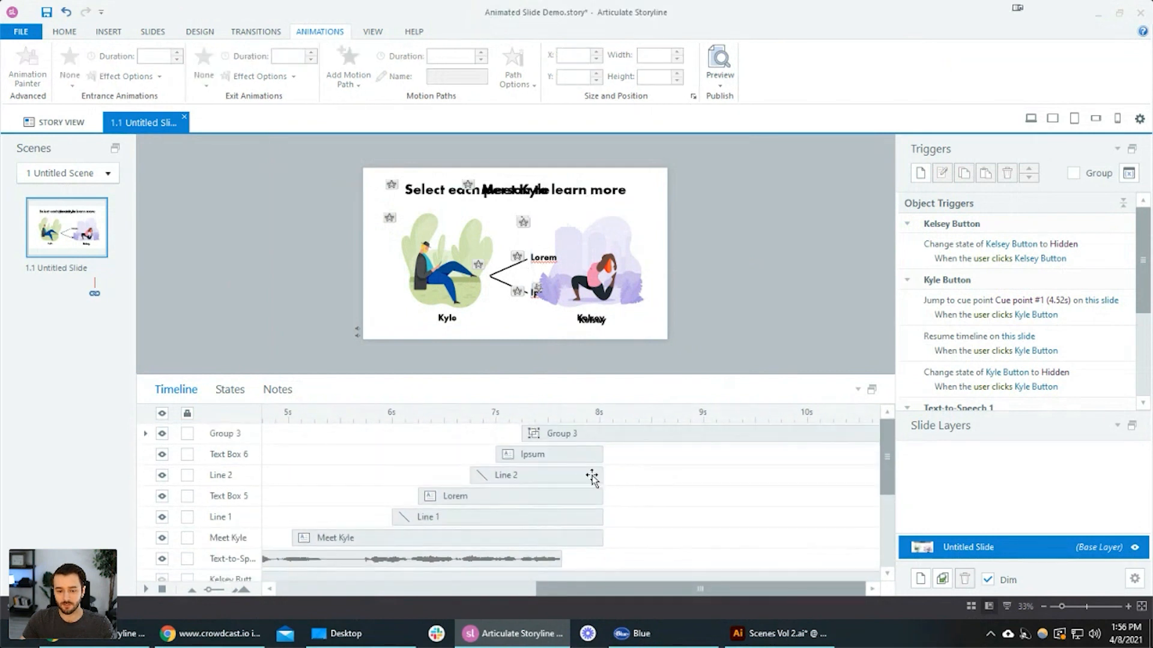
pyautogui.click(557, 440)
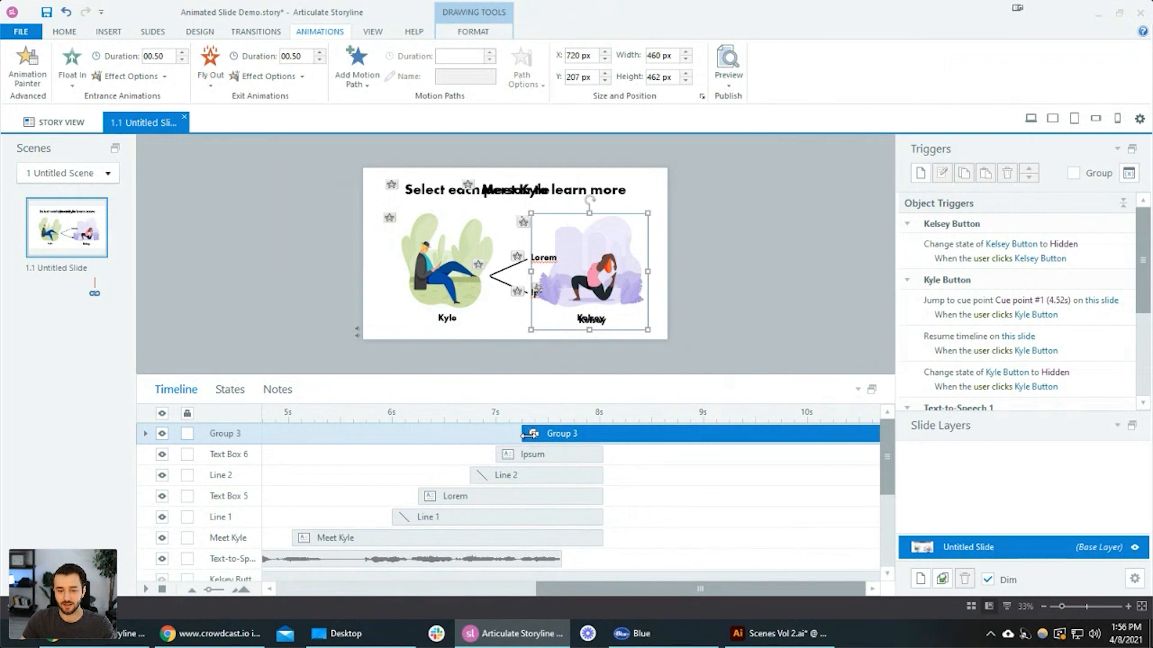
pyautogui.moveTo(530, 433); pyautogui.dragTo(597, 439)
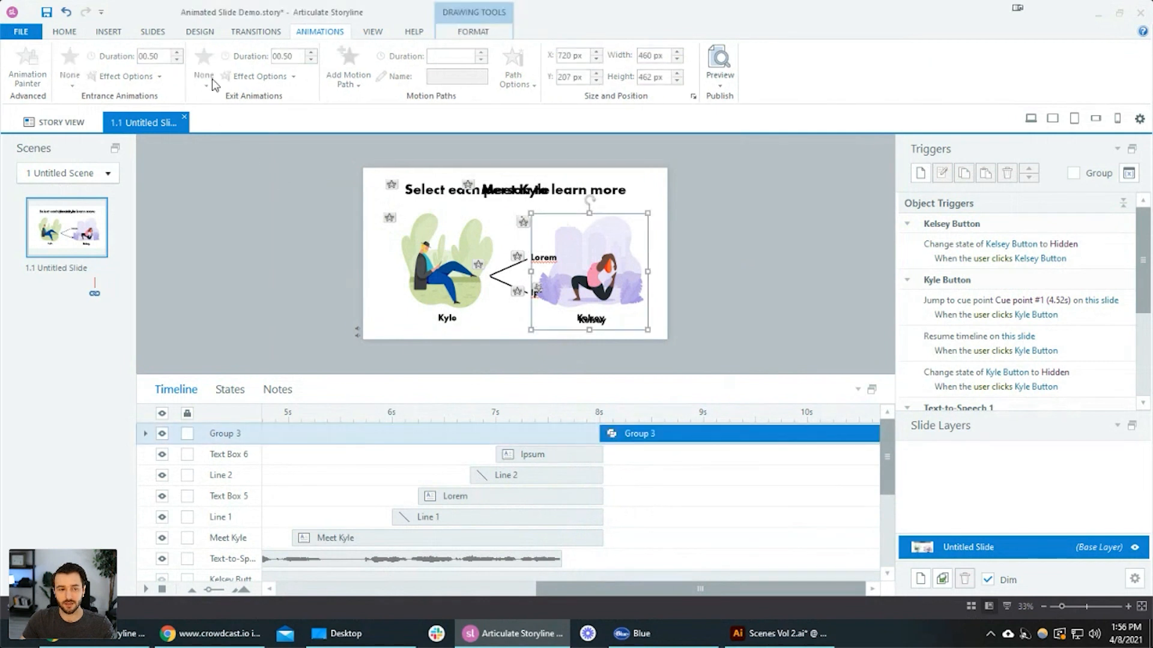
# - Give the duplicated Kelsey group a Fly In entrance from the right and set its exit animation to None
pyautogui.click(72, 68)
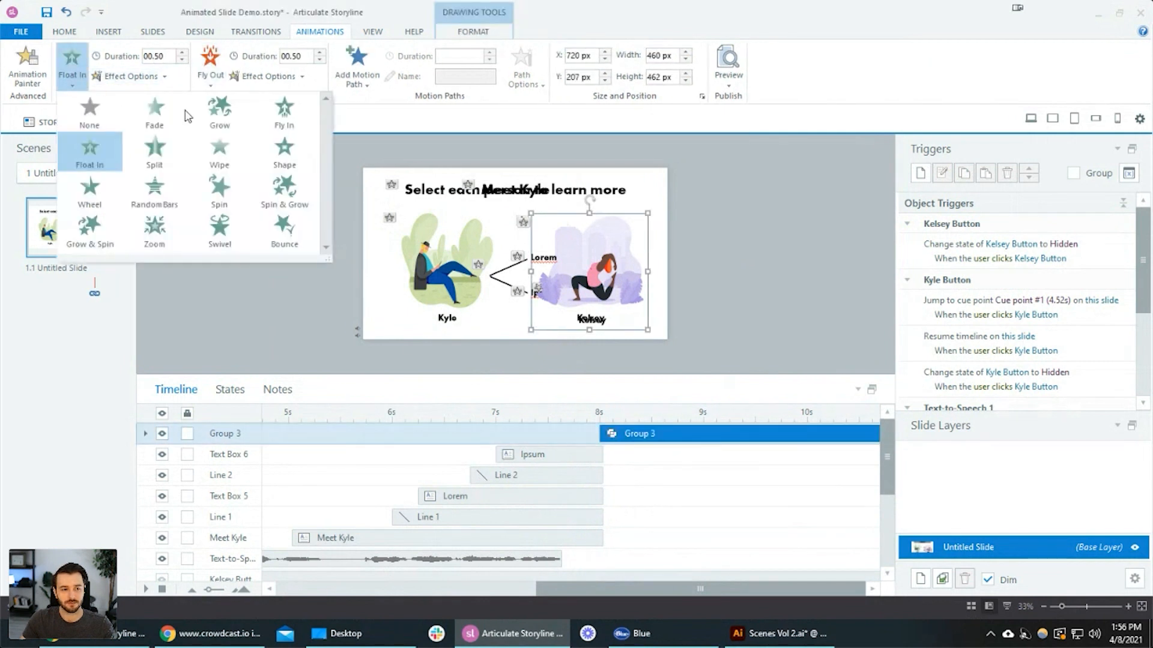
pyautogui.click(288, 109)
pyautogui.click(151, 77)
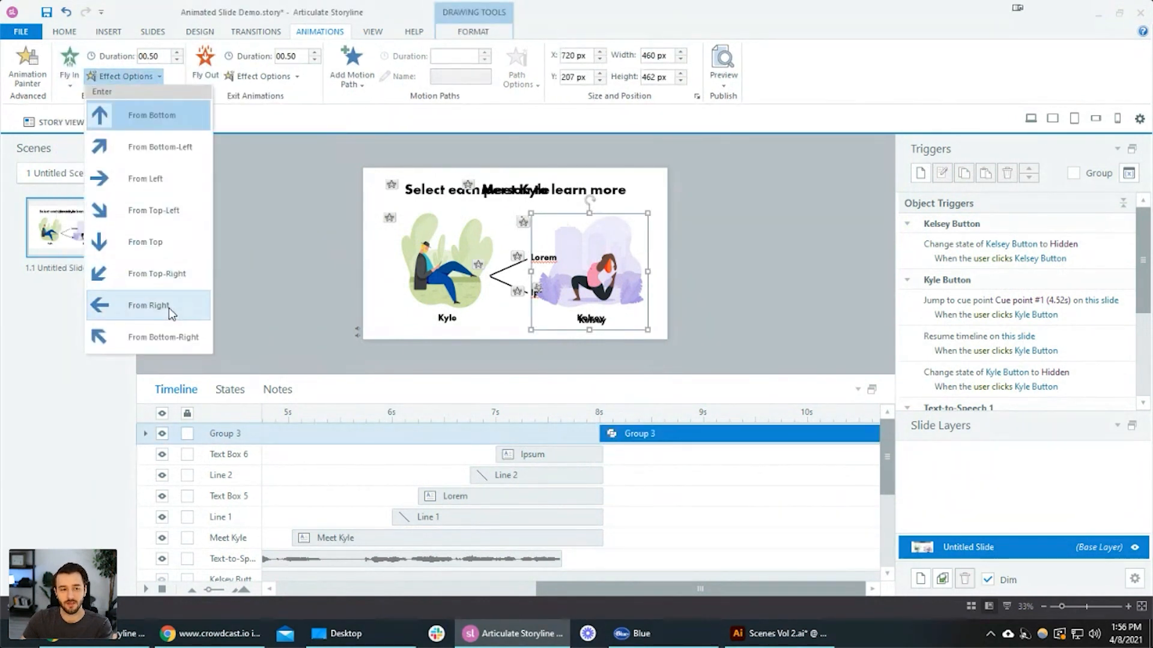
pyautogui.click(169, 305)
pyautogui.click(216, 82)
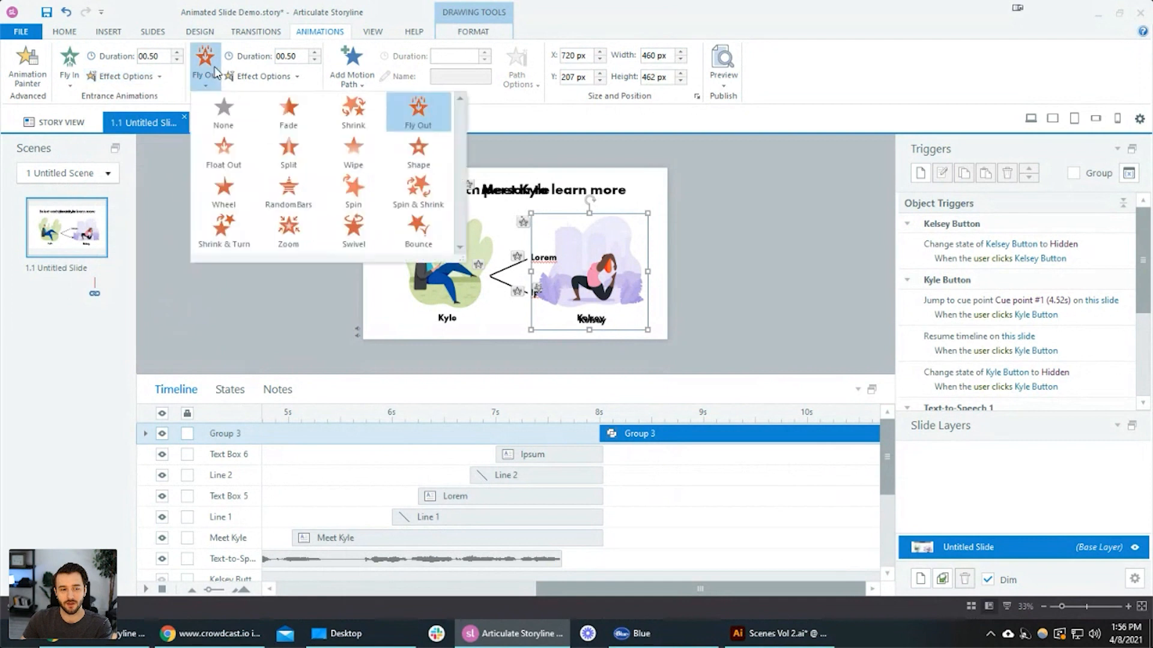
pyautogui.click(224, 114)
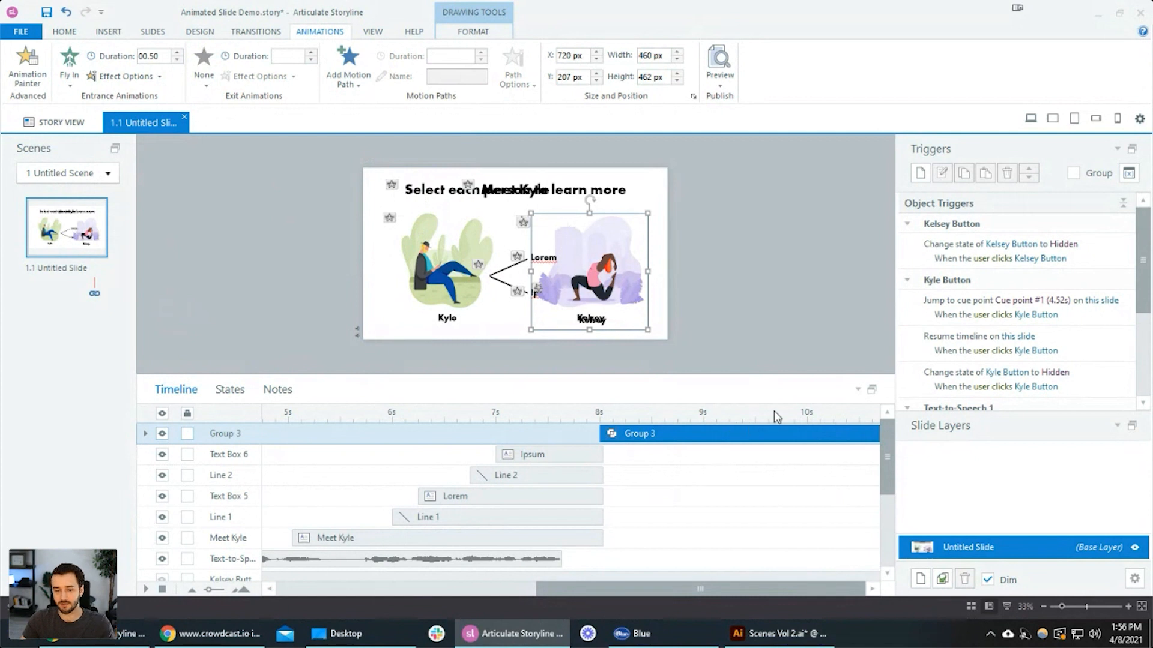
# - Try to shorten the slide by moving the end of its timeline earlier
pyautogui.scroll(-1, 773, 411)
pyautogui.moveTo(591, 589); pyautogui.dragTo(968, 602)
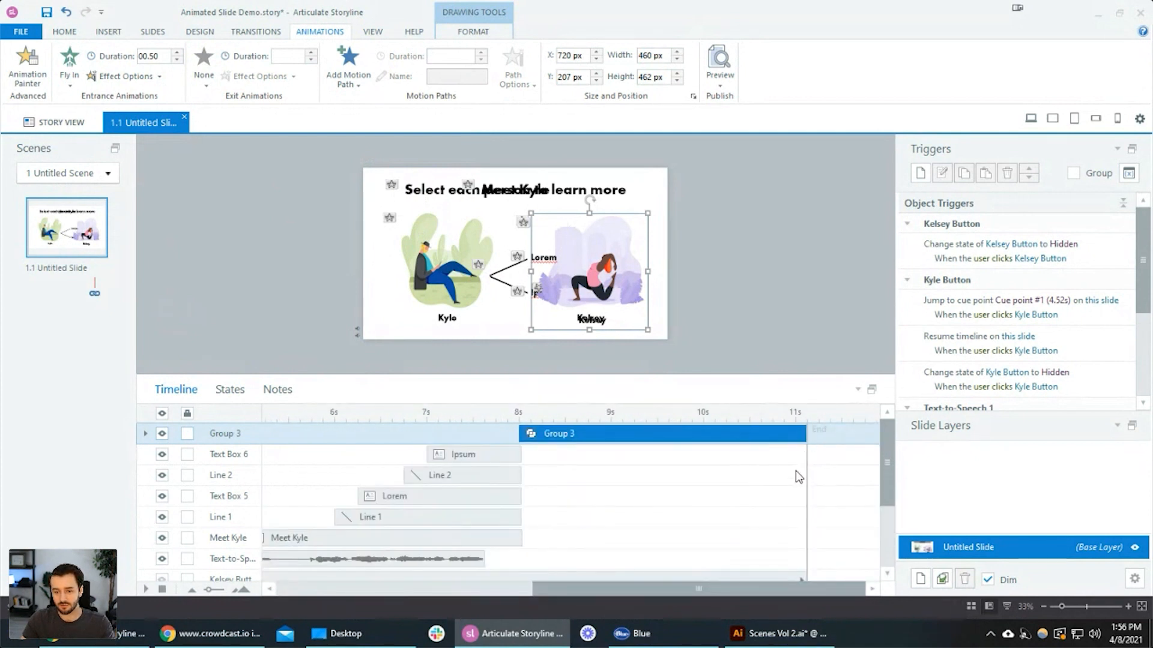
pyautogui.click(690, 470)
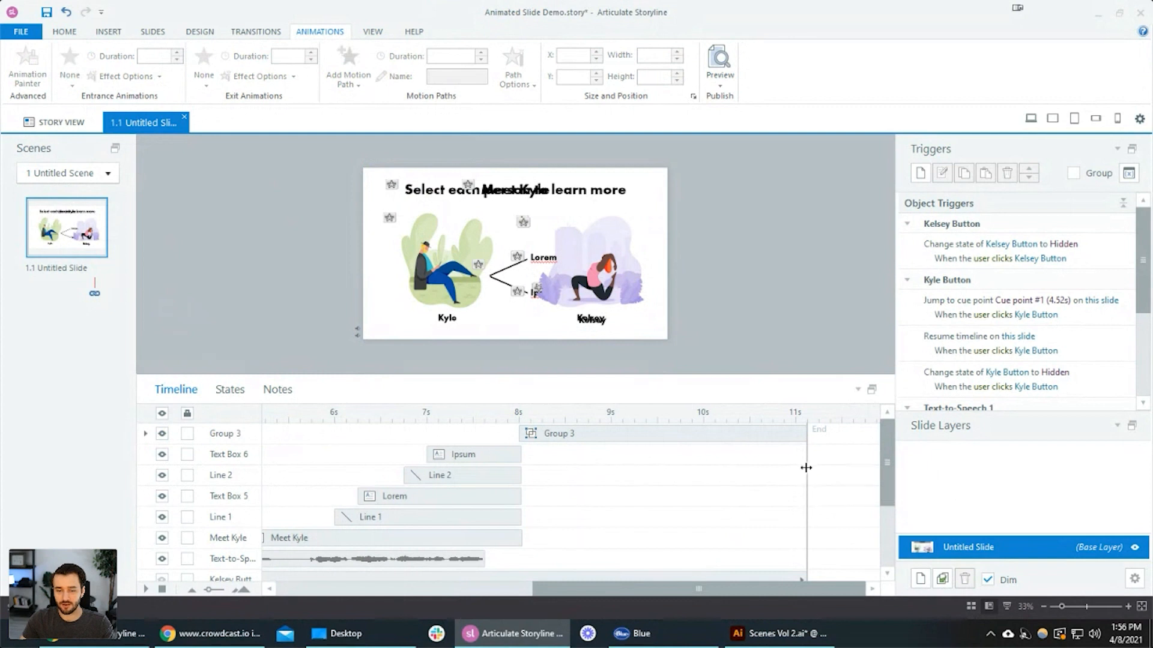
pyautogui.scroll(-2, 739, 510)
pyautogui.click(753, 517)
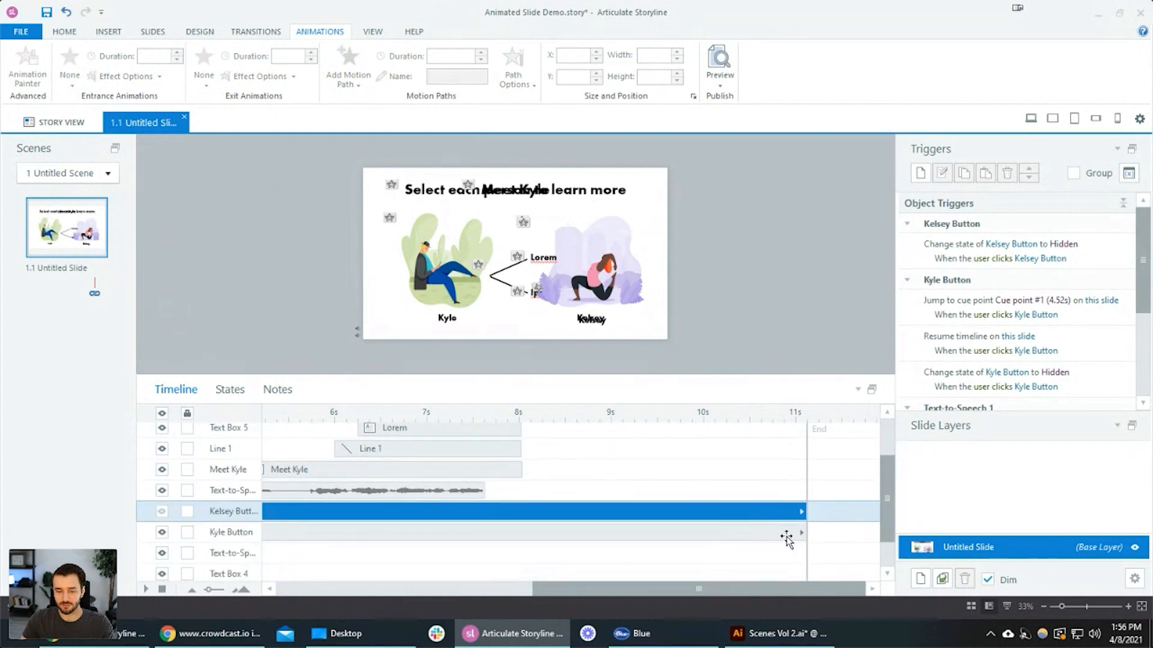
pyautogui.scroll(-1, 781, 540)
pyautogui.click(705, 549)
pyautogui.scroll(1, 799, 528)
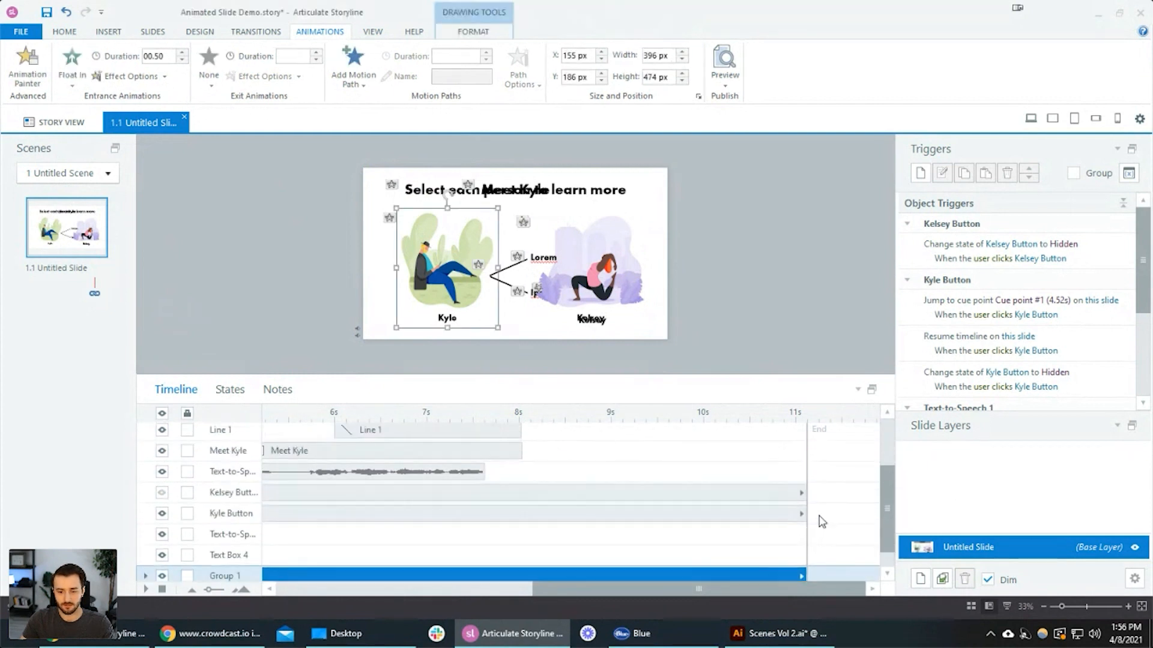
pyautogui.click(726, 542)
pyautogui.click(689, 493)
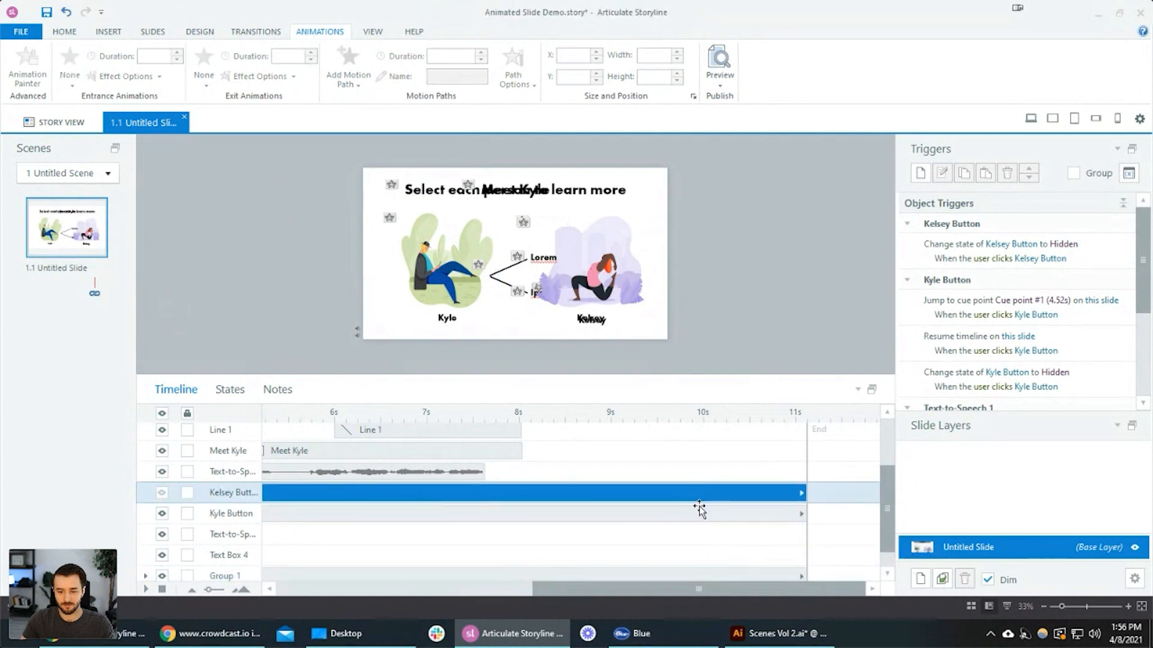
pyautogui.keyDown('ctrl'); pyautogui.click(698, 511); pyautogui.keyUp('ctrl')
pyautogui.scroll(-1, 692, 564)
pyautogui.click(838, 478)
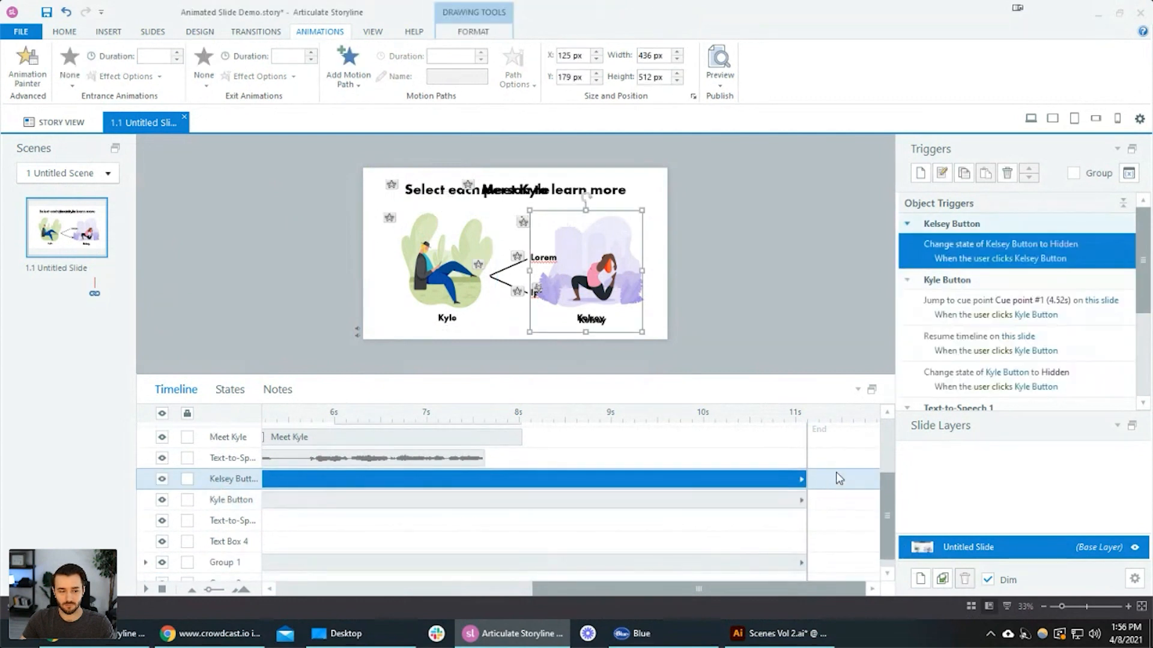
pyautogui.click(808, 456)
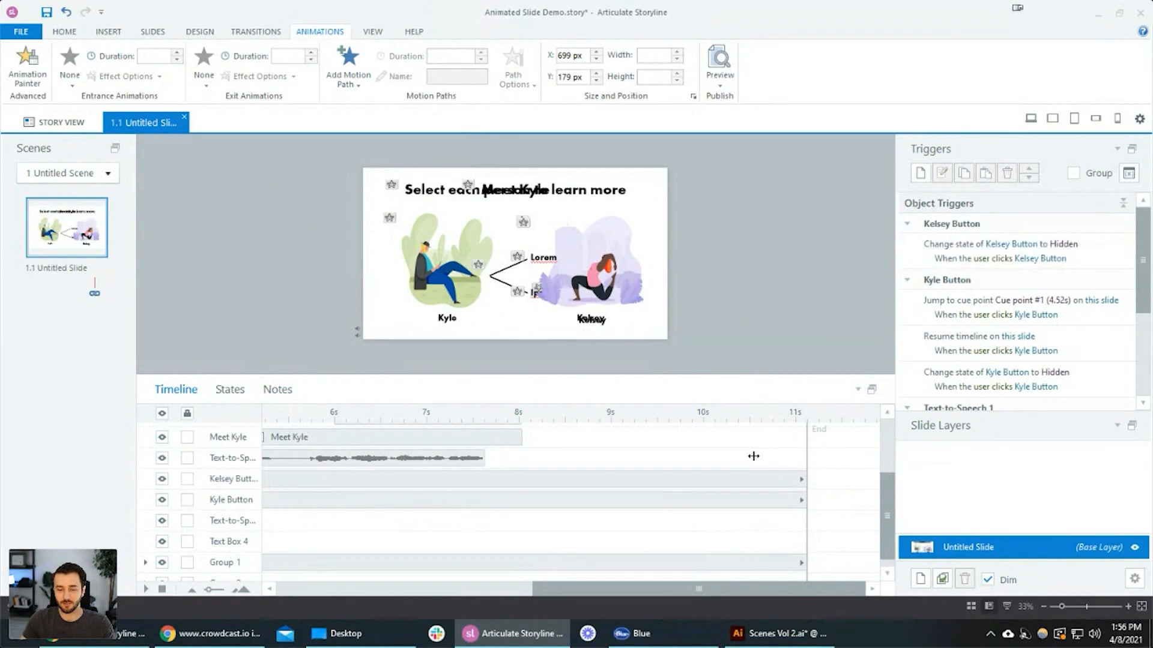
# - Try ending the Kelsey Button, Kyle Button and Group 1 timeline bars at about 9.5 s, and undo the change
pyautogui.click(357, 478)
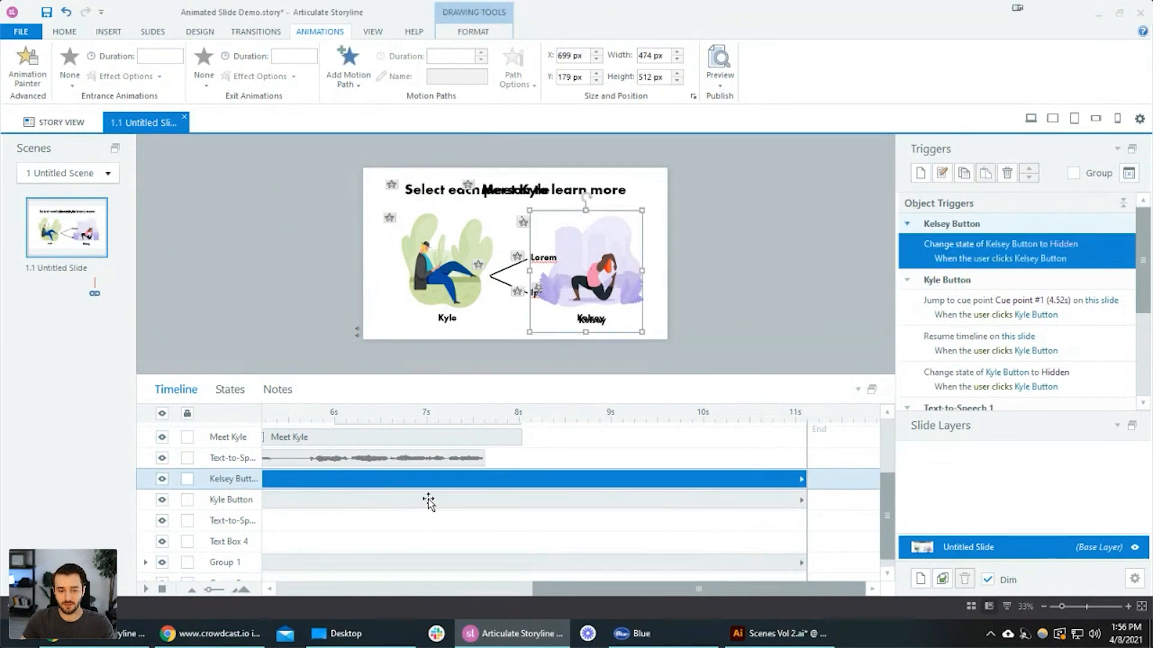
pyautogui.keyDown('ctrl'); pyautogui.click(427, 500); pyautogui.keyUp('ctrl')
pyautogui.keyDown('ctrl'); pyautogui.click(440, 563); pyautogui.keyUp('ctrl')
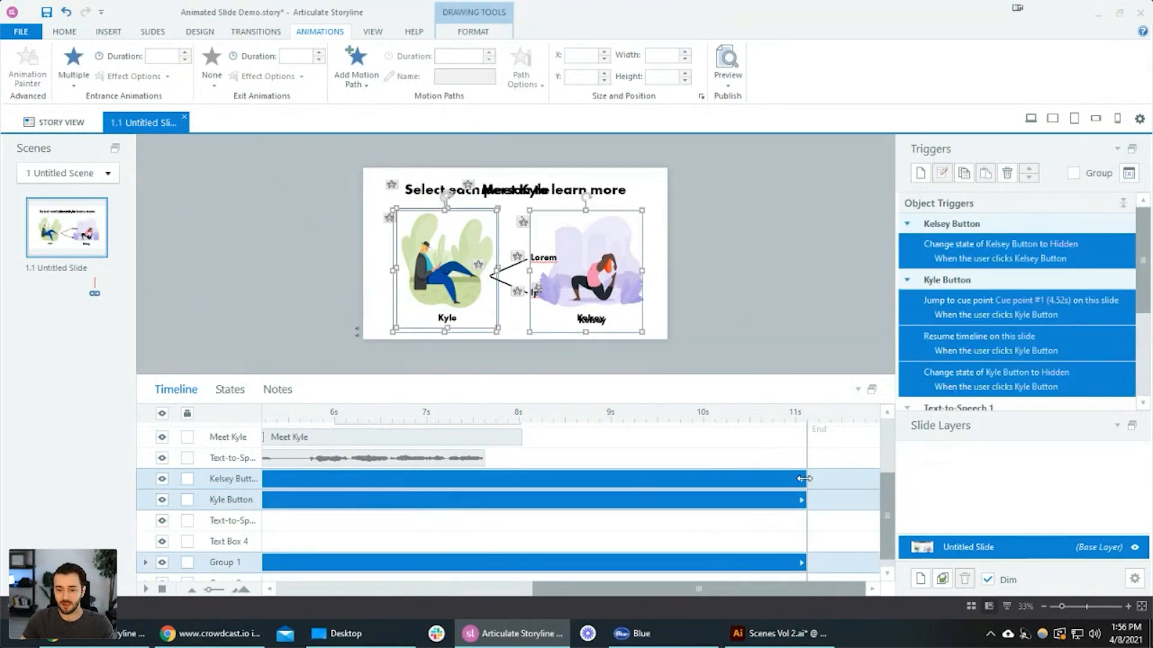
pyautogui.moveTo(802, 479); pyautogui.dragTo(656, 484)
pyautogui.click(702, 490)
pyautogui.moveTo(807, 473); pyautogui.dragTo(743, 482)
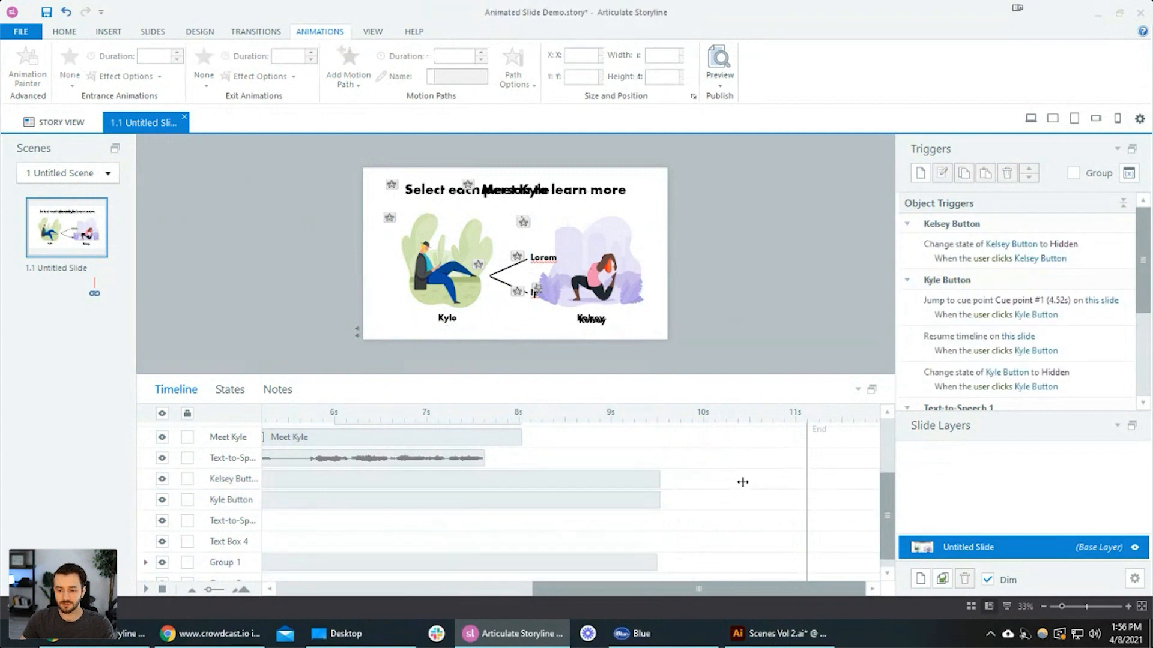
pyautogui.scroll(2, 783, 487)
pyautogui.scroll(2, 751, 489)
pyautogui.scroll(-3, 743, 488)
pyautogui.hotkey('ctrl', 'z')
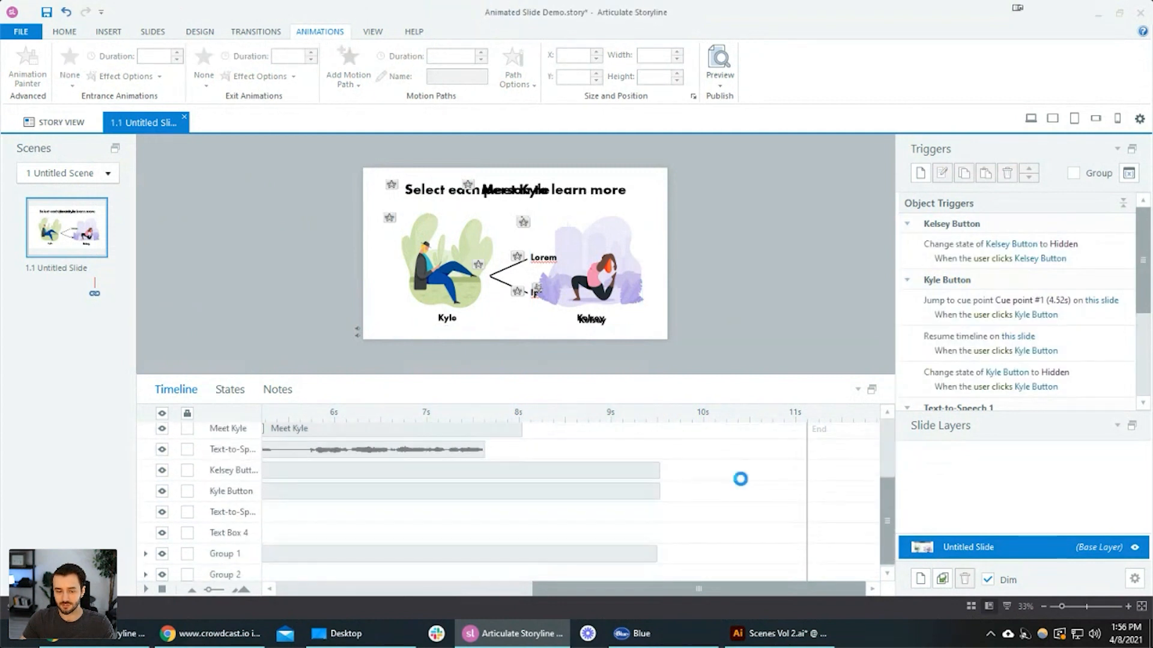
pyautogui.click(739, 480)
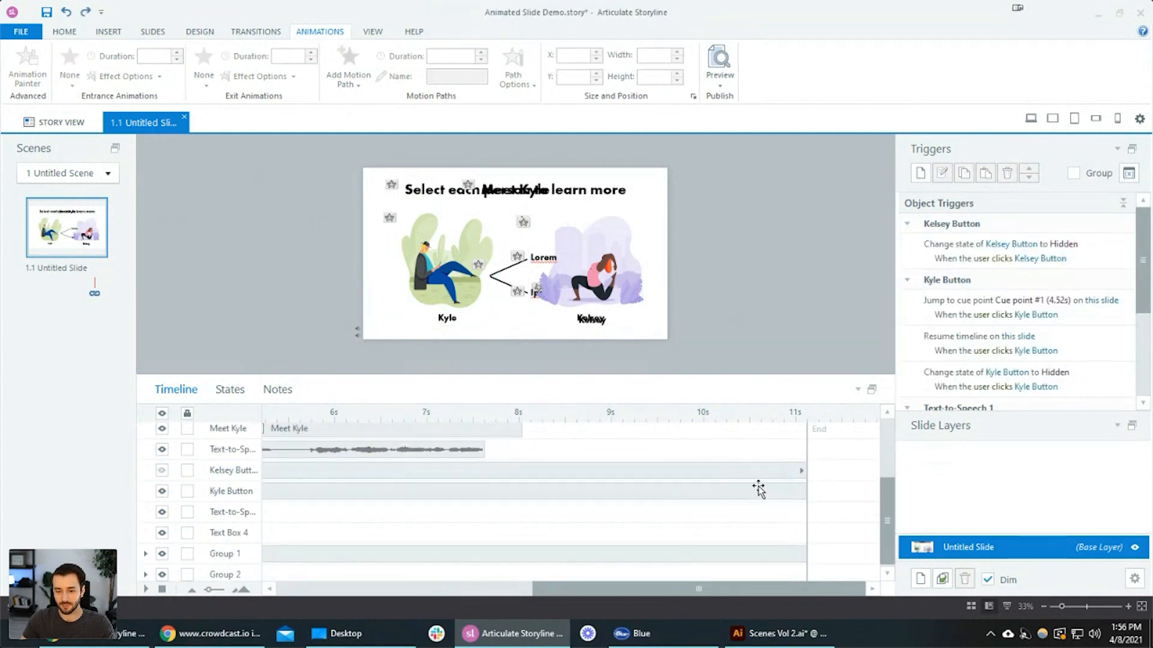
# - Set the Kyle Button and Group 1 to show until the end of the slide
pyautogui.scroll(3, 760, 489)
pyautogui.scroll(-3, 756, 492)
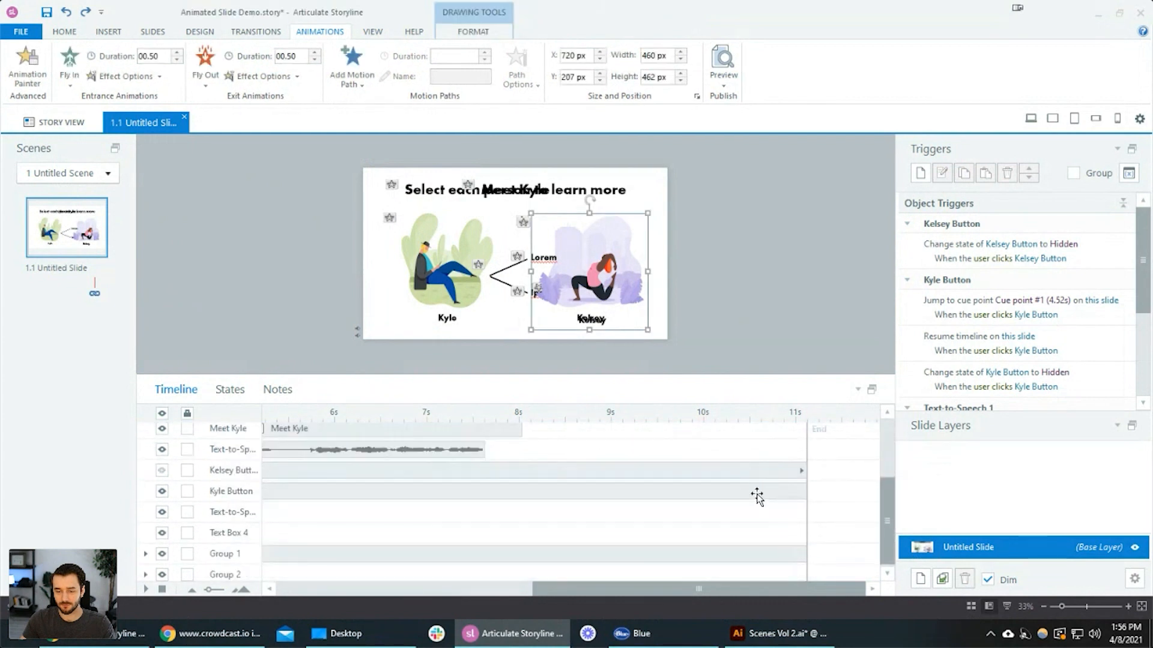
pyautogui.rightClick(761, 496)
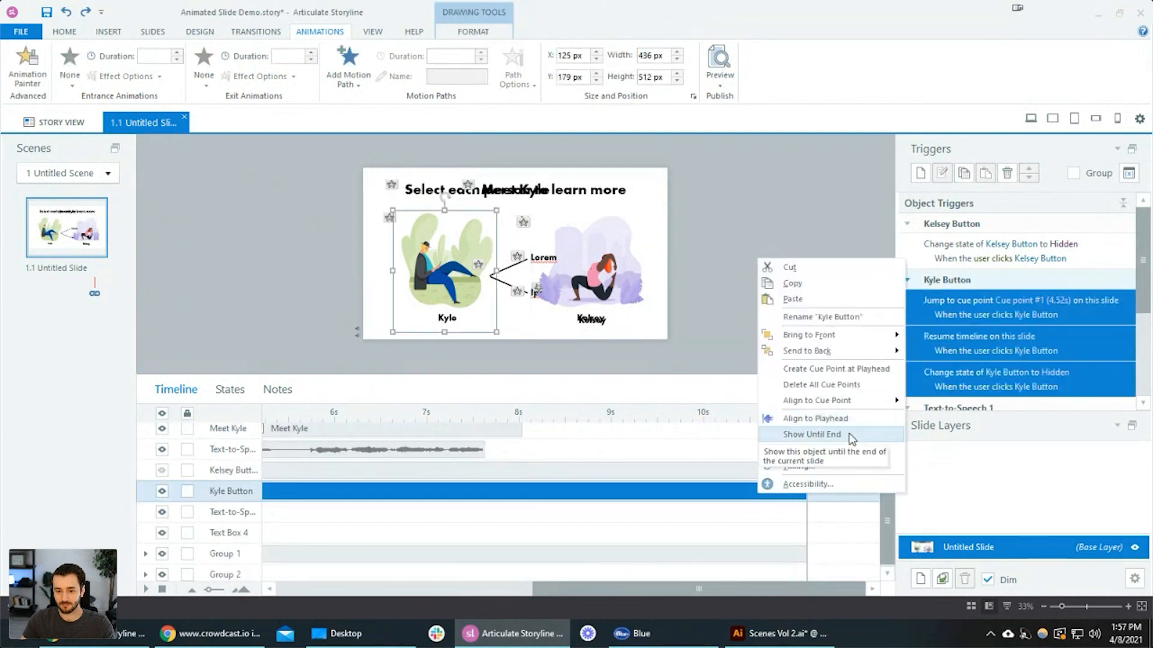
pyautogui.click(841, 434)
pyautogui.click(750, 530)
pyautogui.click(798, 469)
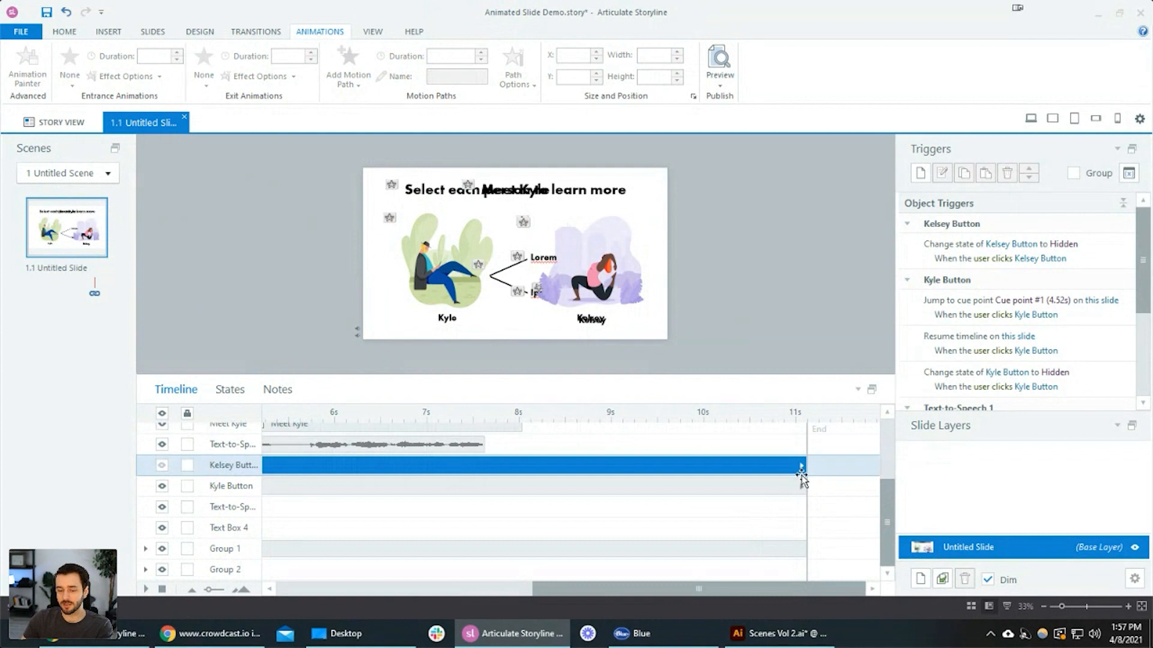
pyautogui.rightClick(776, 548)
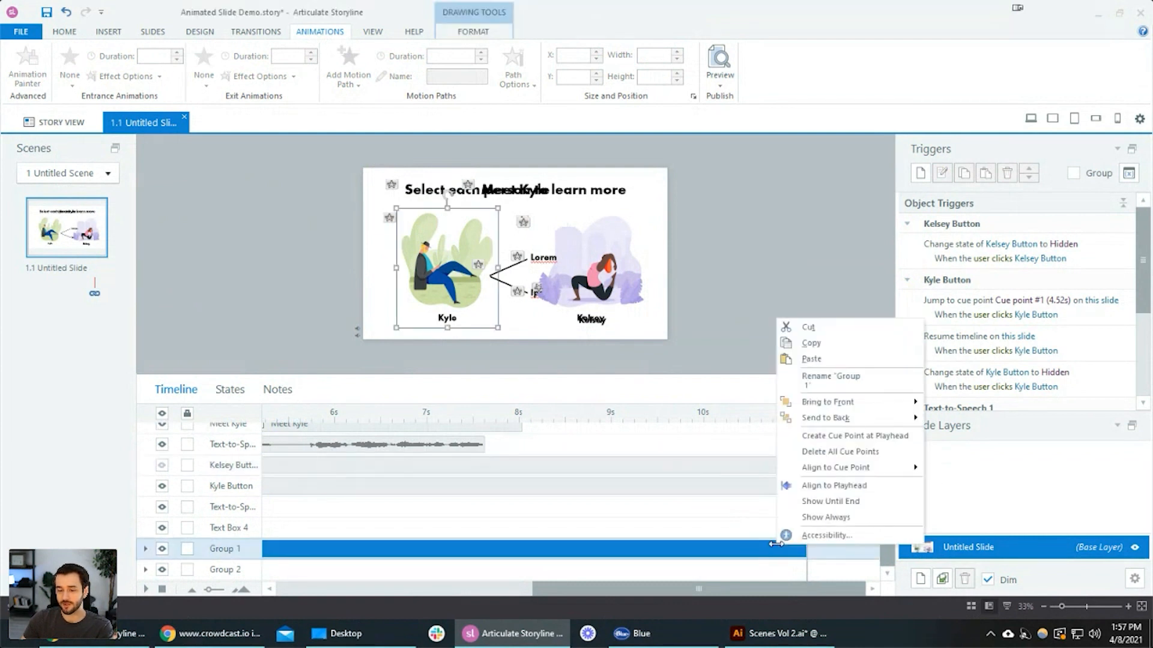
pyautogui.click(849, 502)
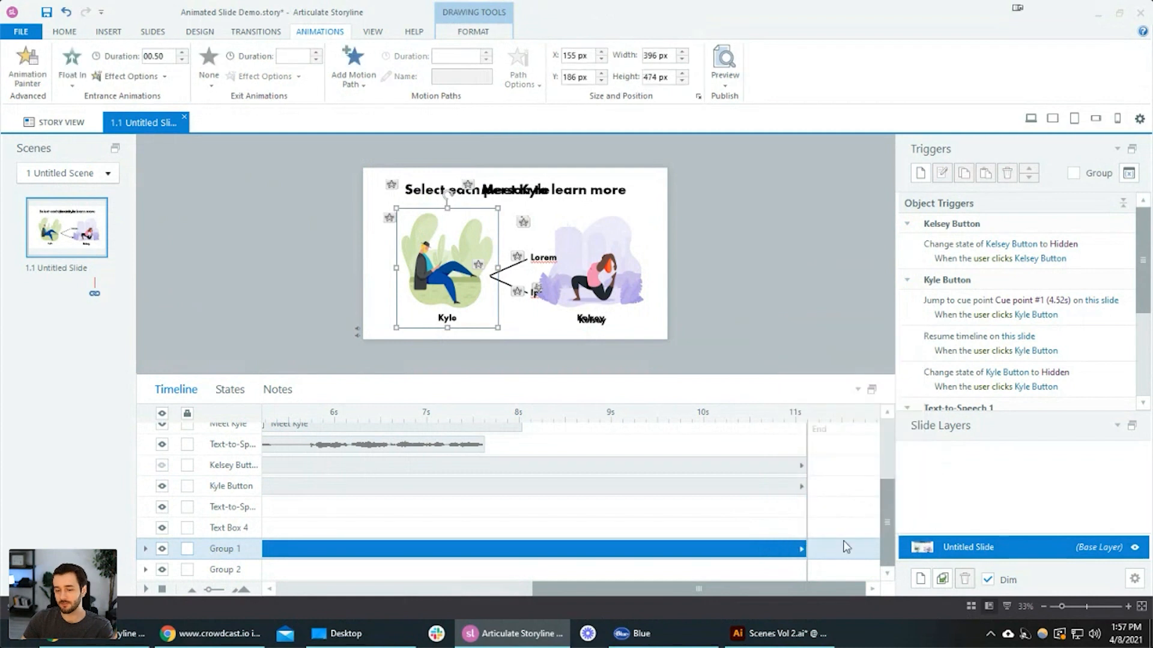
# - Shorten the Group 3 bar to end at about 9.4 s and pull the slide's end back to match
pyautogui.moveTo(888, 526); pyautogui.dragTo(899, 451)
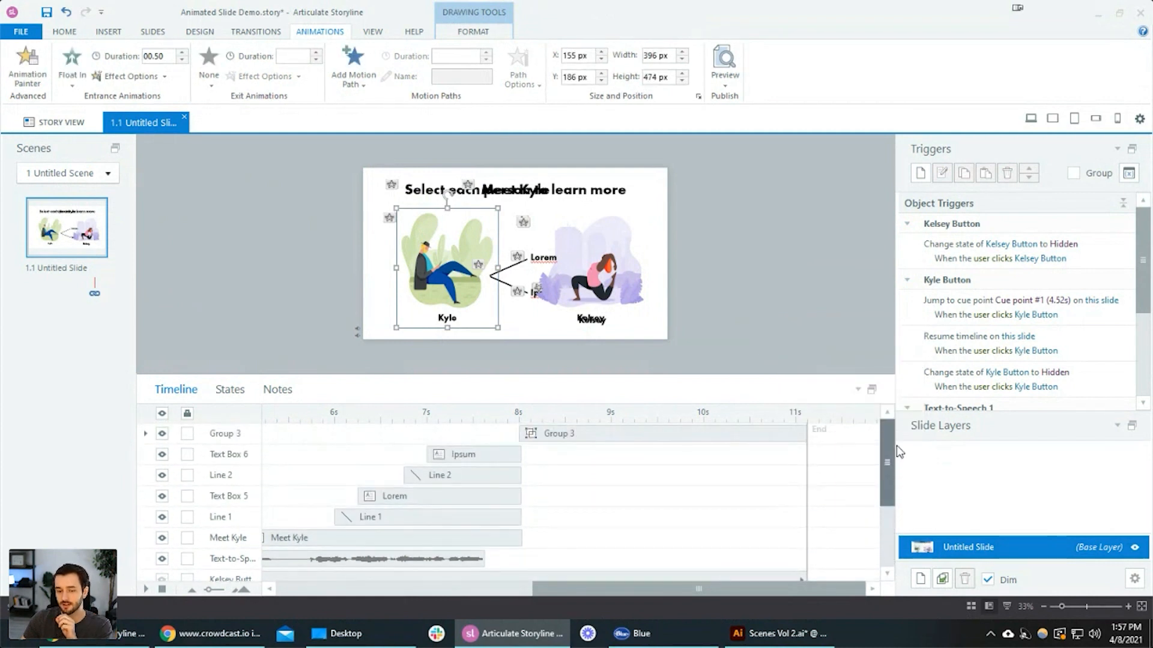
pyautogui.click(724, 436)
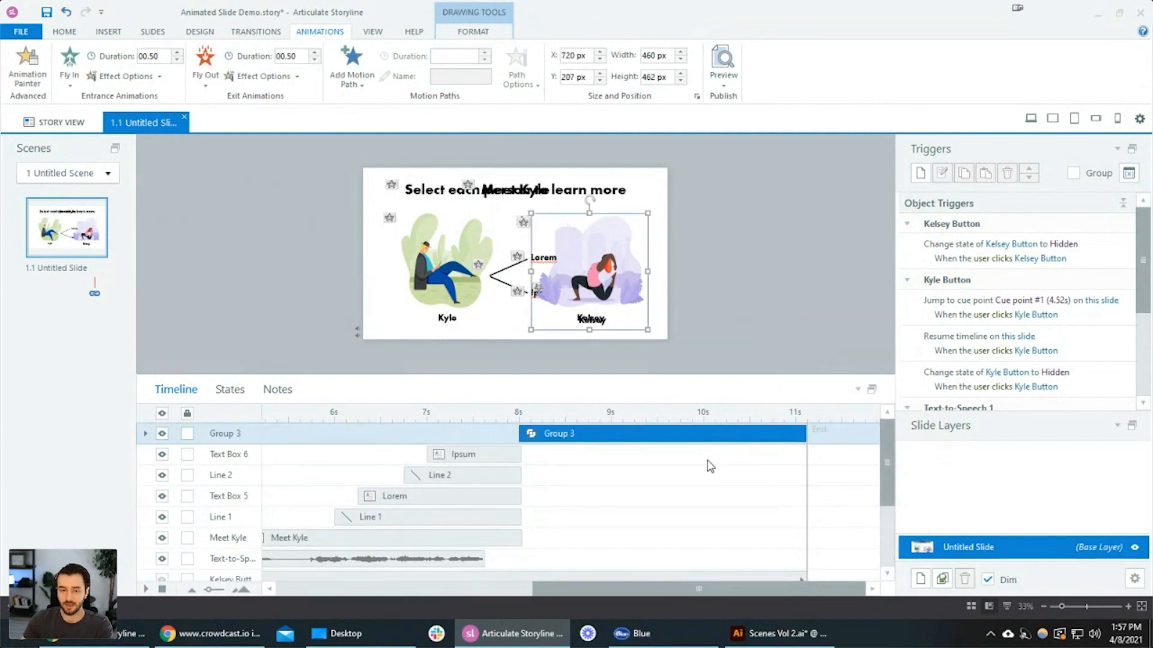
pyautogui.moveTo(606, 440); pyautogui.dragTo(559, 438)
pyautogui.hotkey('ctrl', 'z')
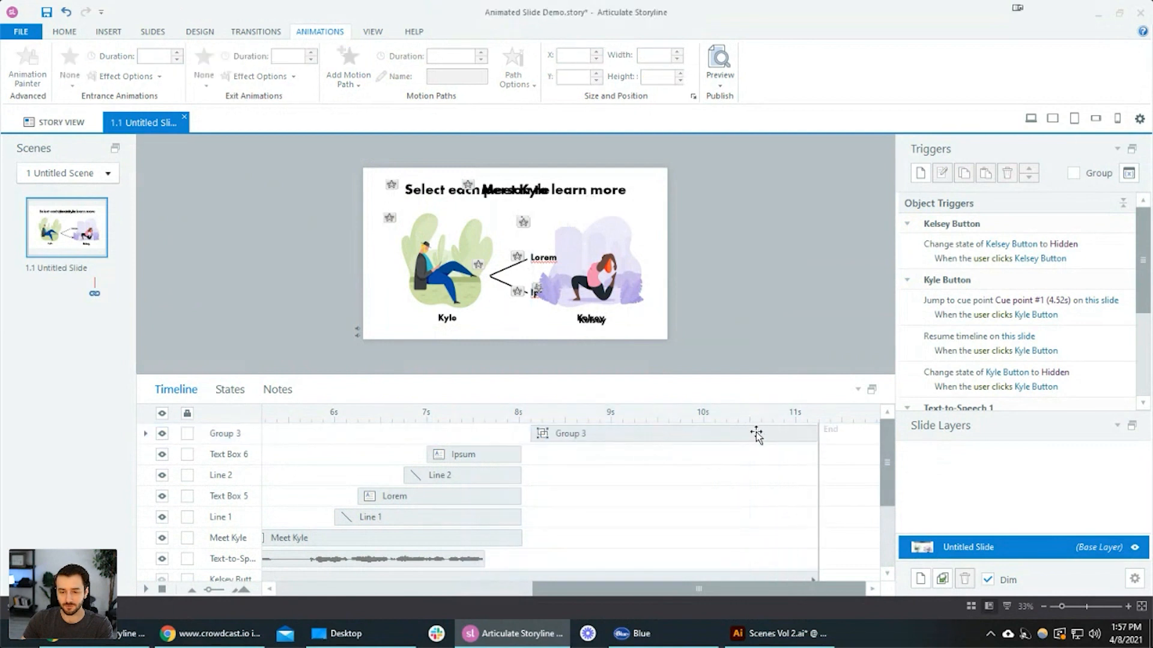
pyautogui.click(812, 435)
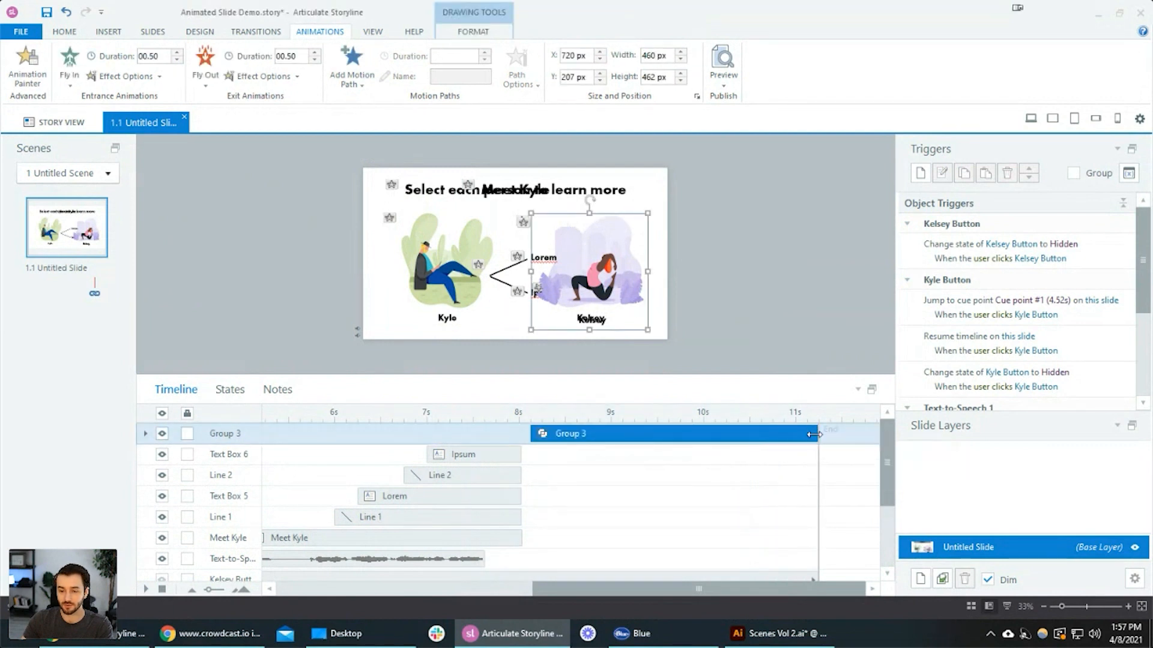
pyautogui.moveTo(816, 435); pyautogui.dragTo(645, 436)
pyautogui.click(795, 458)
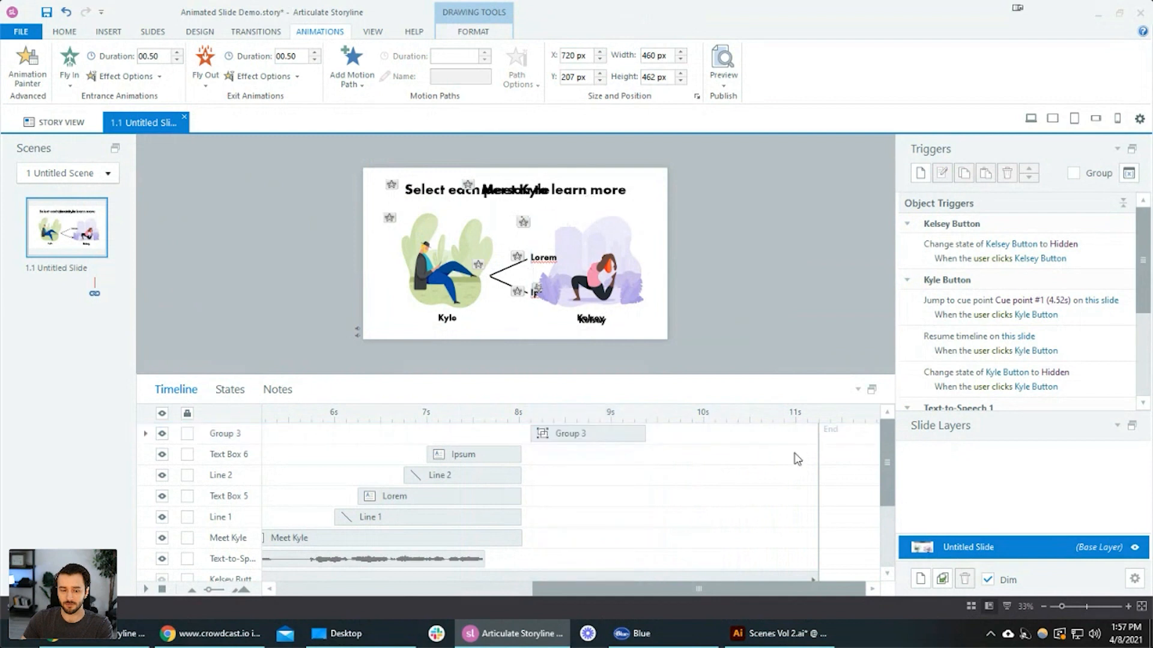
pyautogui.moveTo(816, 459); pyautogui.dragTo(649, 465)
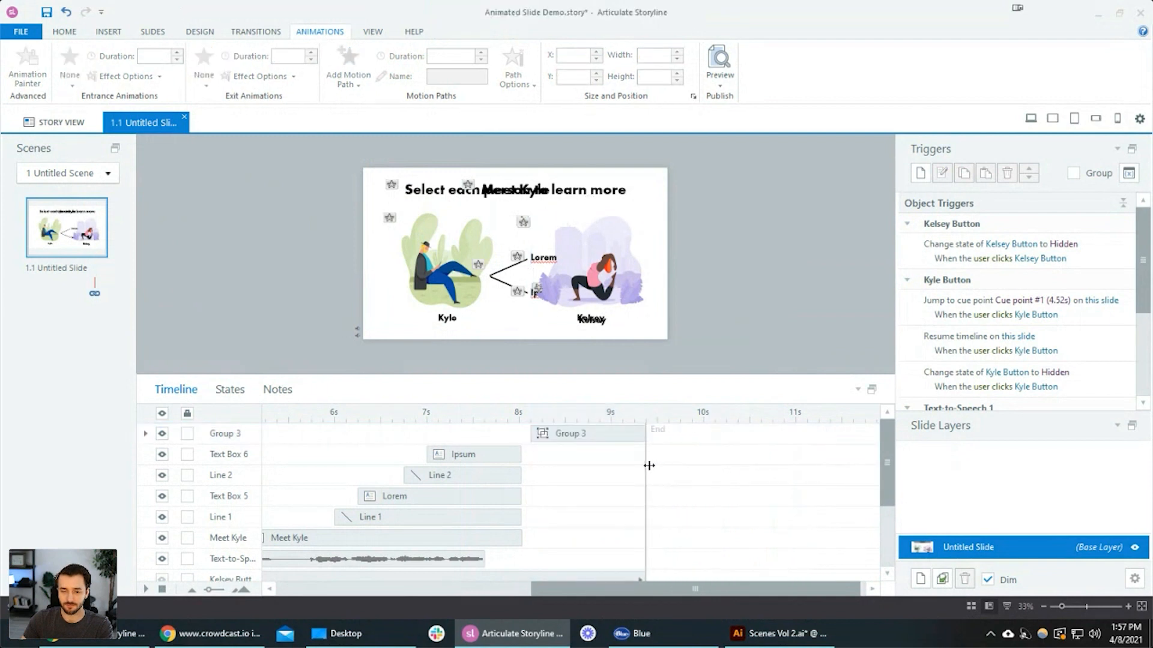
# - Start Group 3 at 8 s, and end both its bar and the slide timeline at about 8.5 s
pyautogui.moveTo(568, 443); pyautogui.dragTo(557, 440)
pyautogui.moveTo(632, 439); pyautogui.dragTo(569, 443)
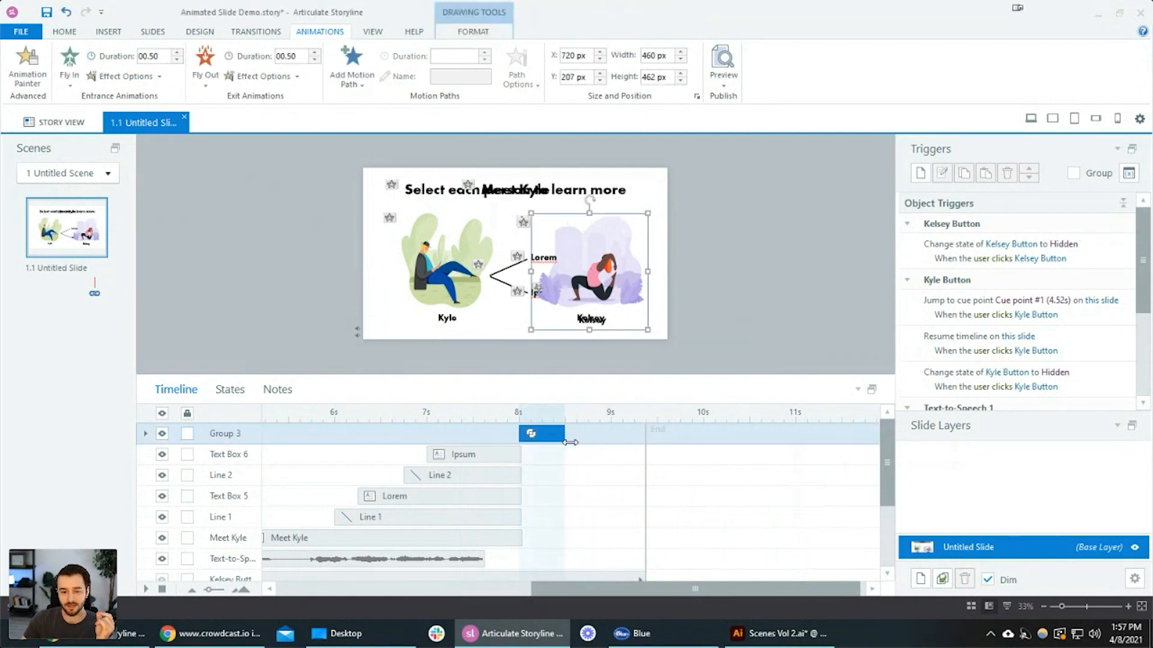
pyautogui.moveTo(644, 437); pyautogui.dragTo(564, 441)
pyautogui.rightClick(552, 435)
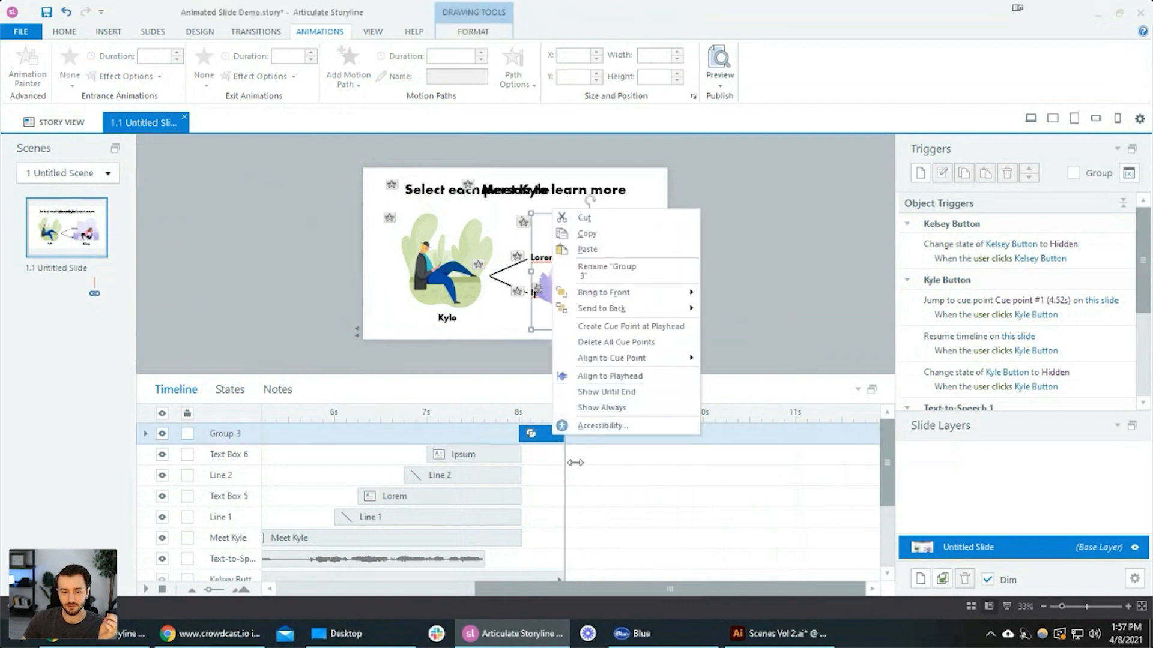
pyautogui.click(569, 467)
# - Move the duplicated Kelsey group off the original toward the slide's right edge, and undo the shift of the original group
pyautogui.scroll(-1, 559, 480)
pyautogui.scroll(1, 556, 466)
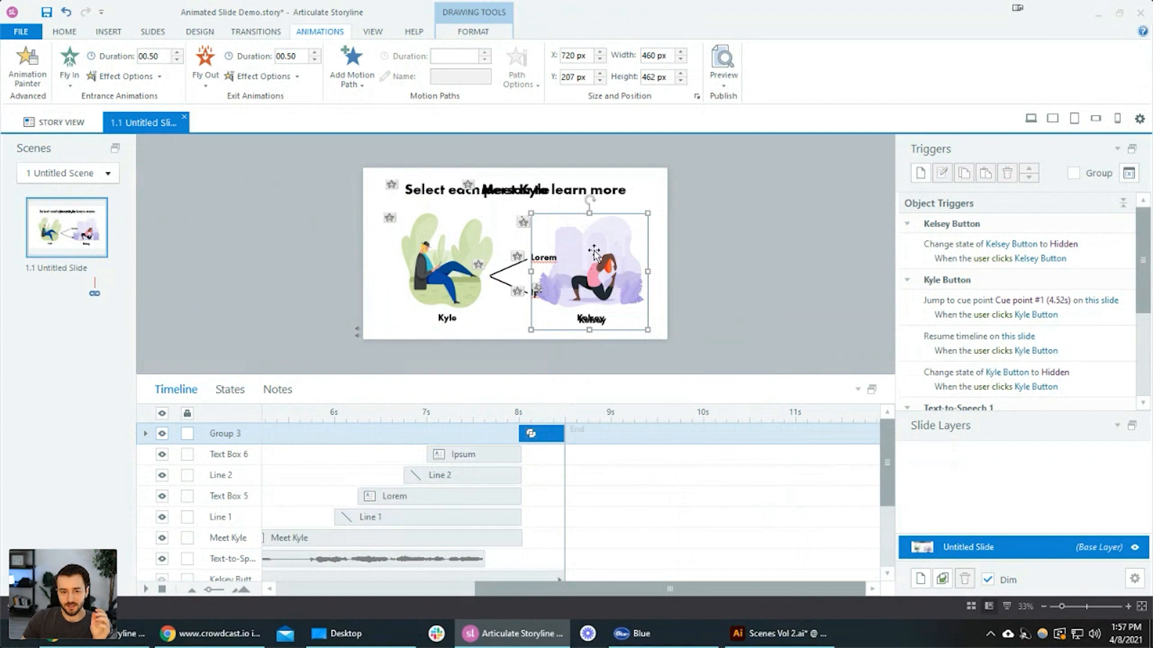
pyautogui.scroll(3, 708, 282)
pyautogui.moveTo(685, 273); pyautogui.dragTo(796, 281)
pyautogui.click(619, 243)
pyautogui.moveTo(629, 242); pyautogui.dragTo(559, 299)
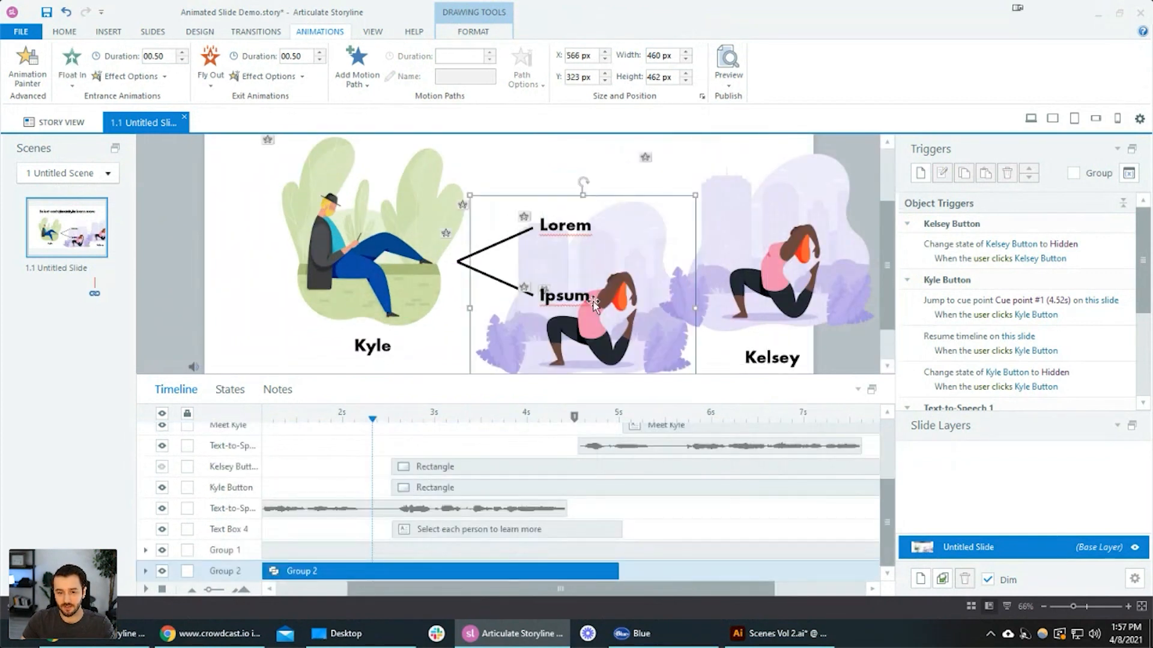
pyautogui.hotkey('ctrl', 'z')
# - Align the left and top edges of the two Kelsey groups so they overlap exactly
pyautogui.keyDown('shift'); pyautogui.click(815, 266); pyautogui.keyUp('shift')
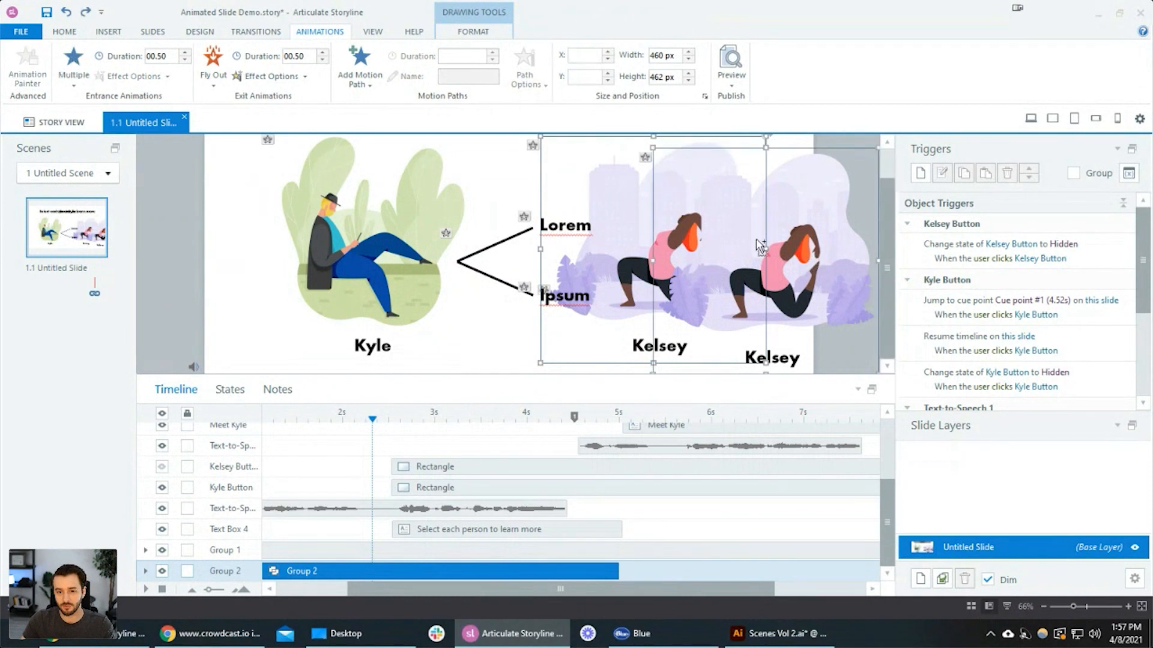
pyautogui.scroll(-1, 815, 266)
pyautogui.click(475, 31)
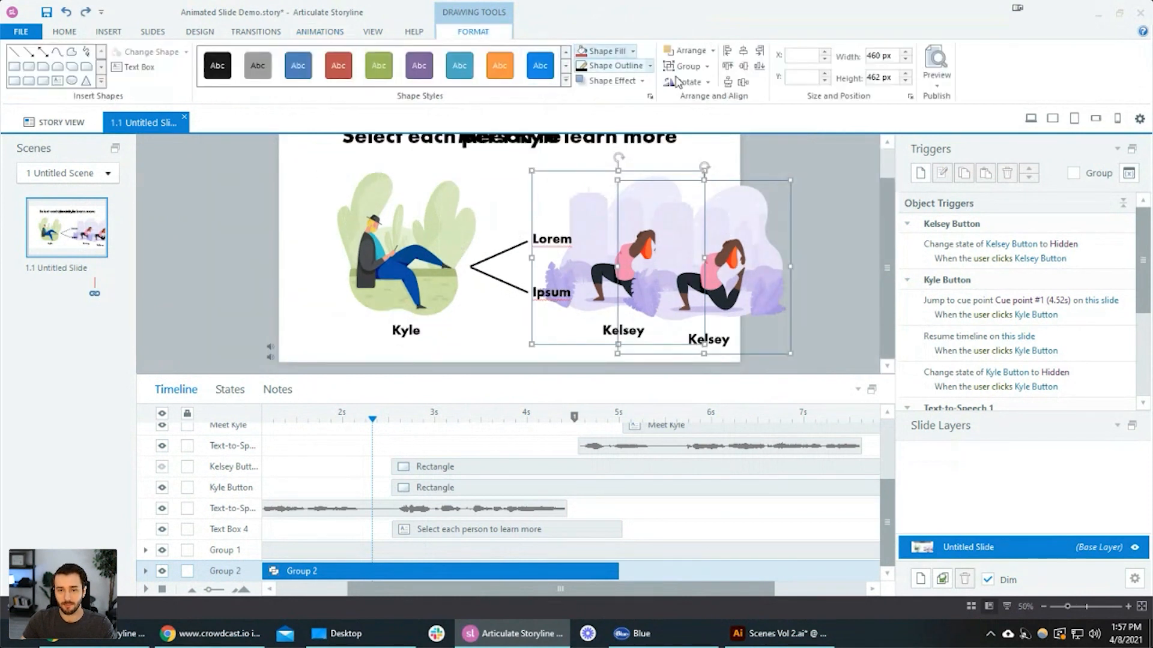
pyautogui.click(727, 54)
pyautogui.click(726, 52)
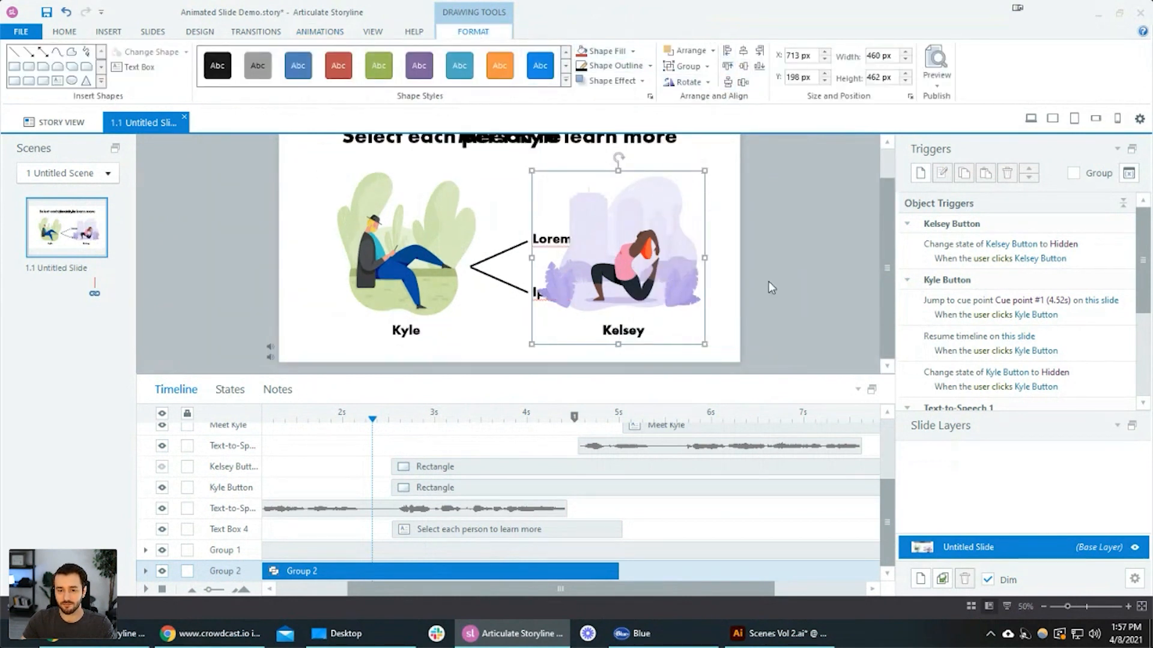
pyautogui.click(802, 293)
# - Duplicate the "Select each person to learn more" heading and time the copy to run from 8 s to about 8.5 s
pyautogui.scroll(-1, 651, 178)
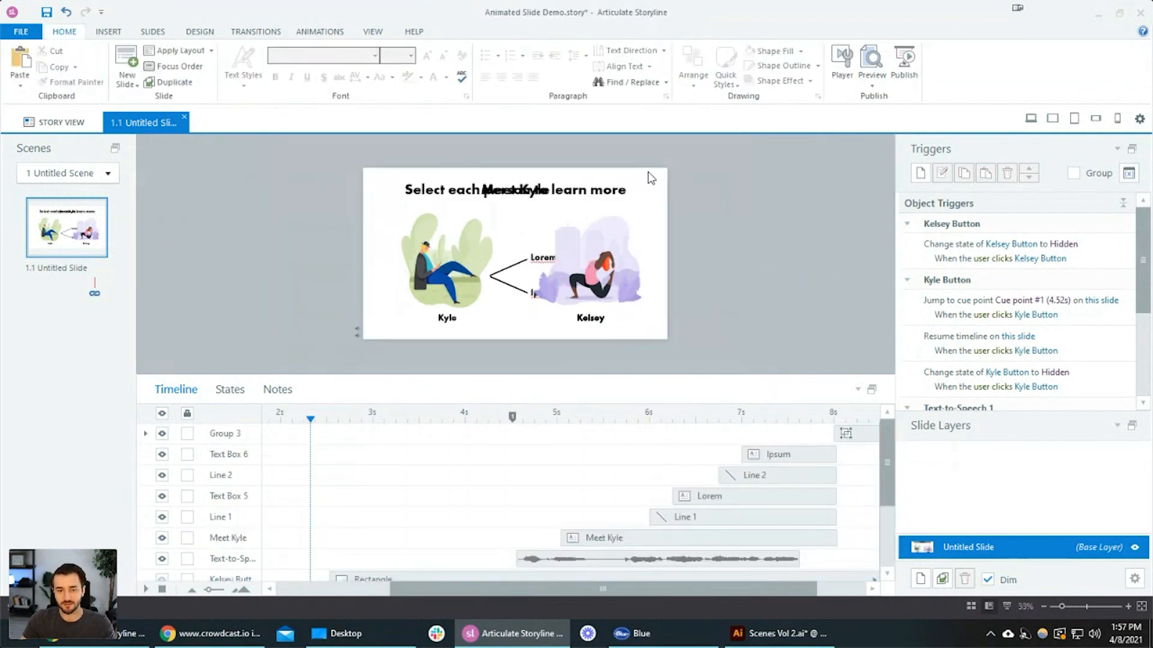
pyautogui.click(624, 186)
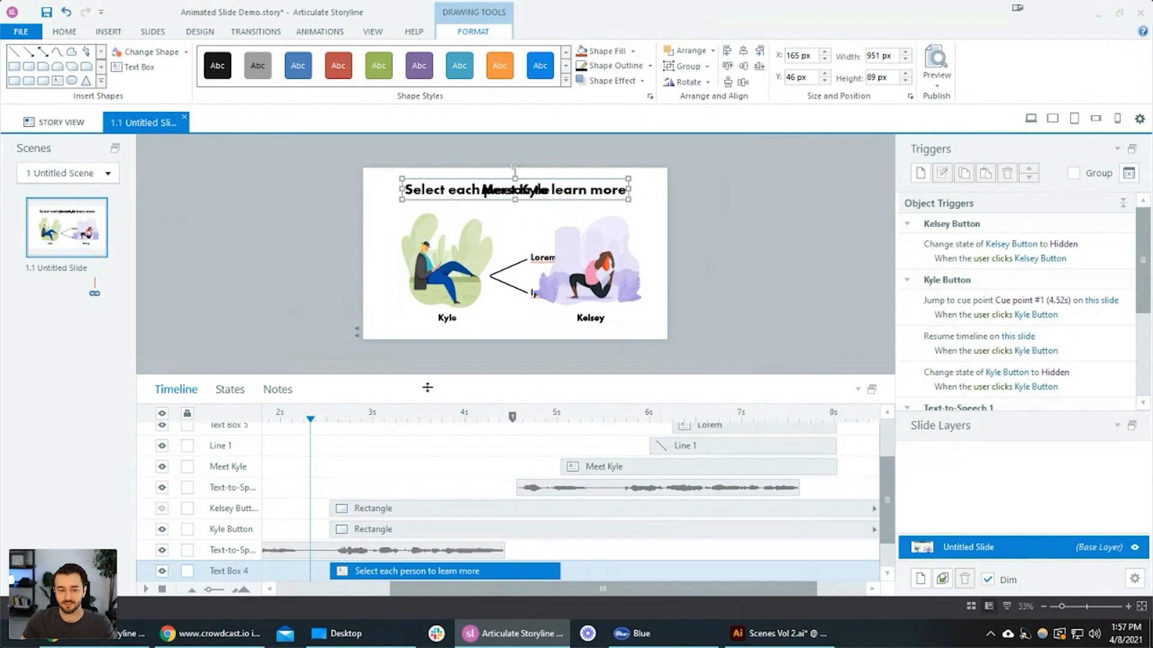
pyautogui.hotkey('ctrl', 'd')
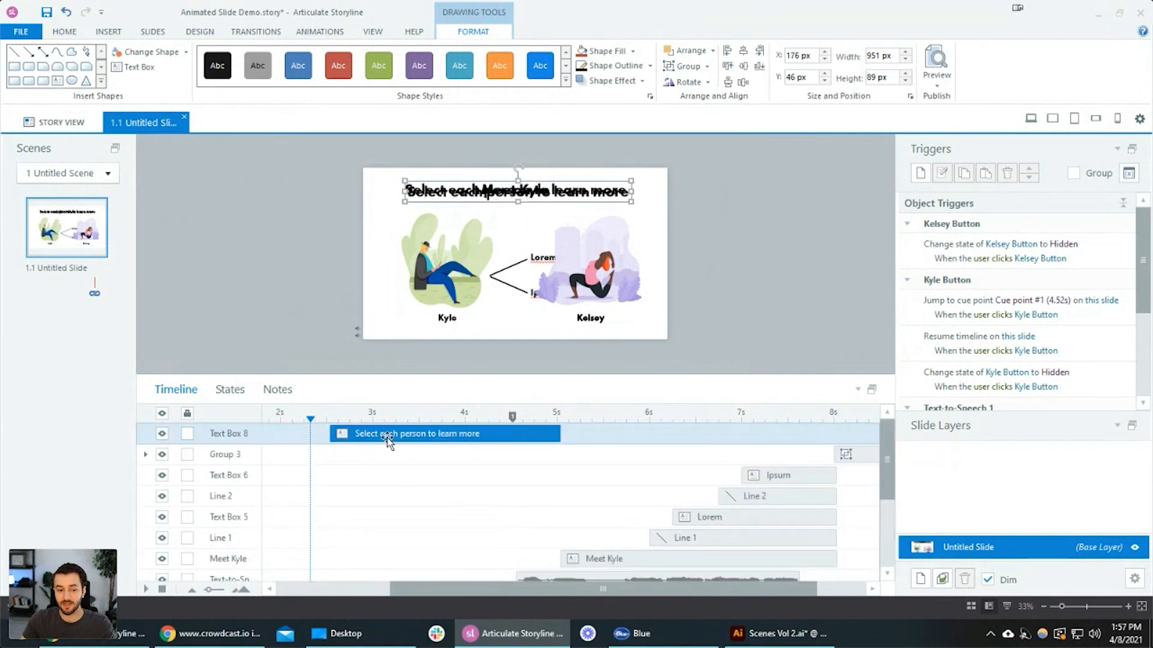
pyautogui.moveTo(387, 442); pyautogui.dragTo(739, 442)
pyautogui.moveTo(687, 589); pyautogui.dragTo(735, 591)
pyautogui.moveTo(601, 433); pyautogui.dragTo(762, 437)
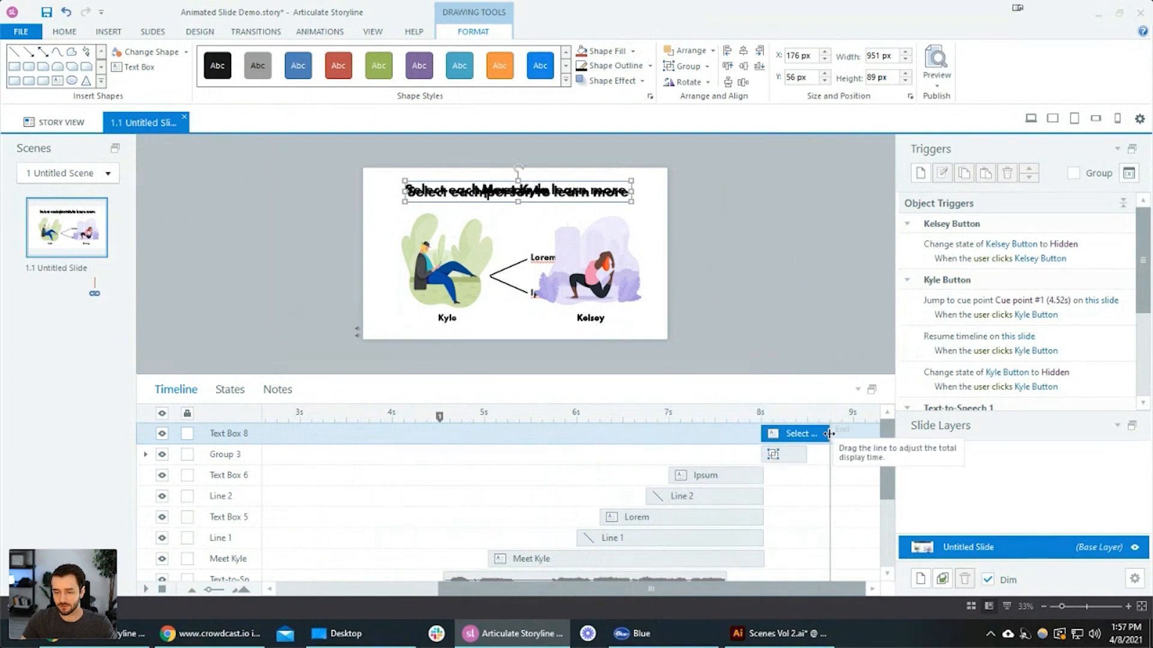
pyautogui.moveTo(826, 437); pyautogui.dragTo(807, 437)
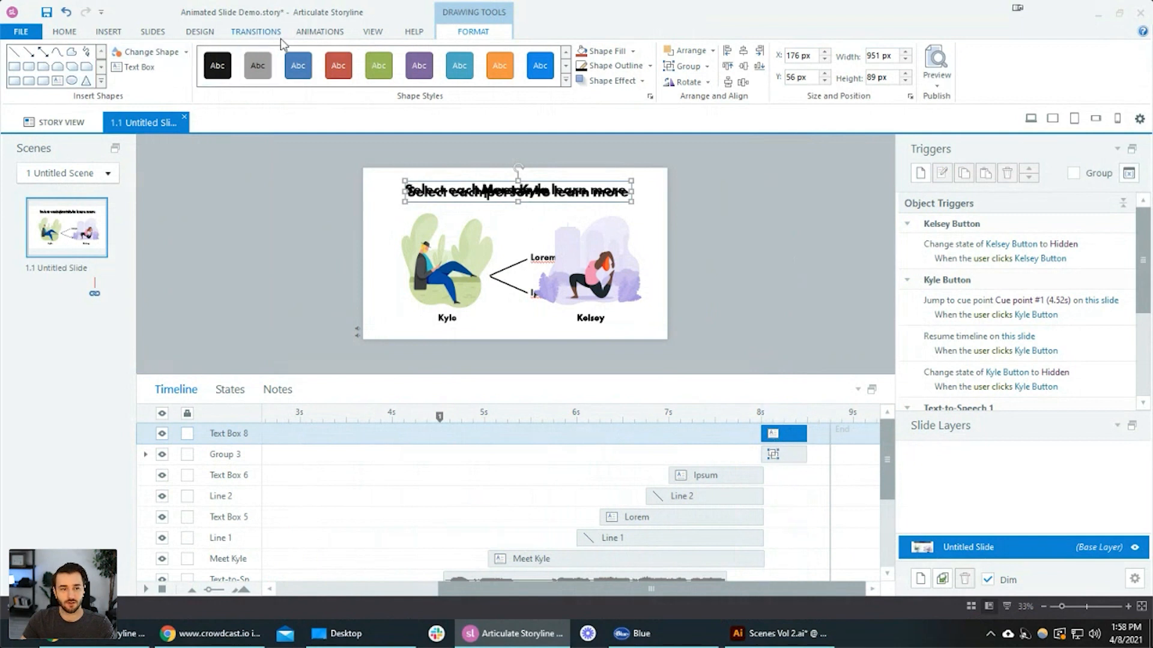
# - Set the duplicated heading's exit animation to None and give it a Fly In entrance from the top
pyautogui.click(317, 32)
pyautogui.click(211, 77)
pyautogui.click(229, 117)
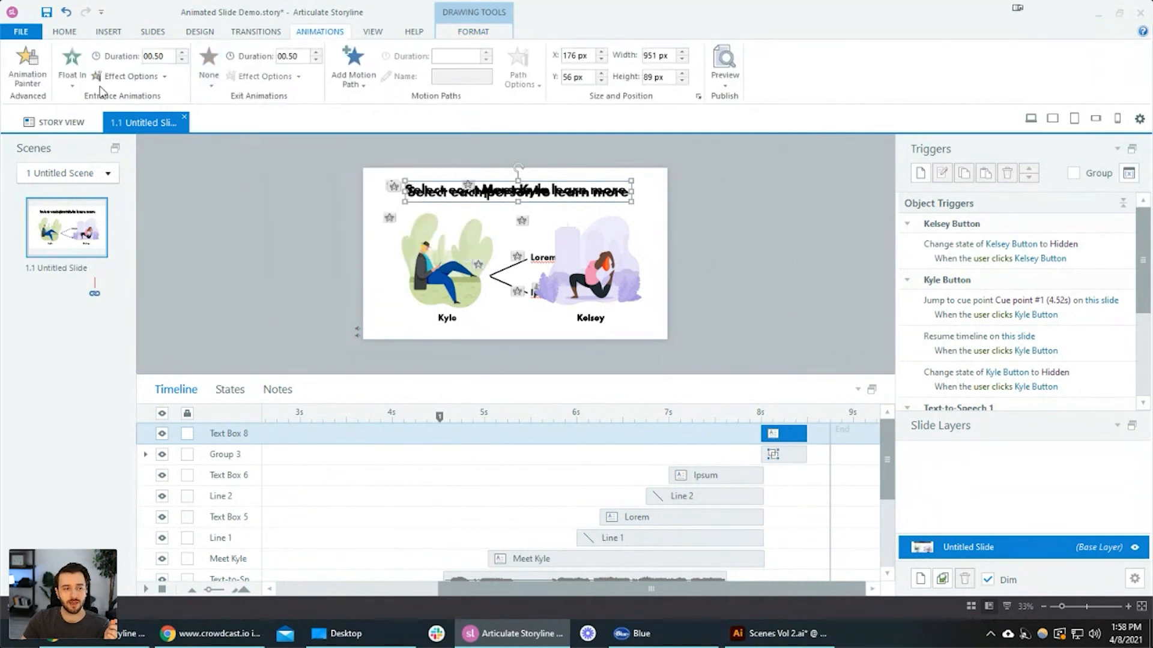
pyautogui.click(71, 69)
pyautogui.click(284, 111)
pyautogui.click(154, 79)
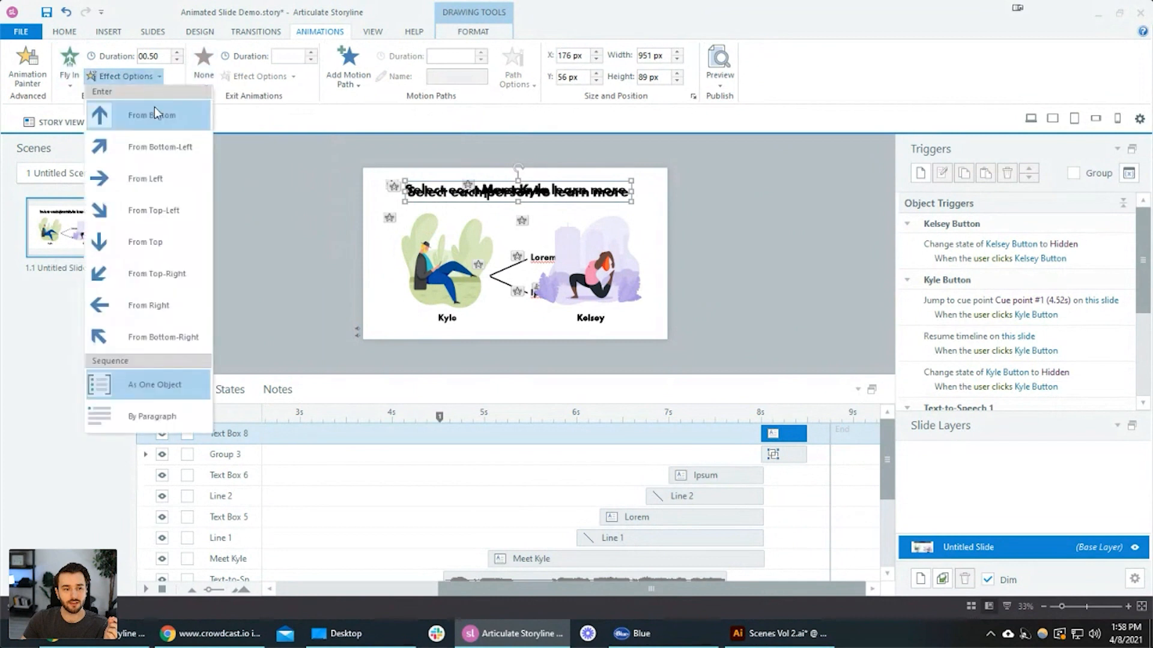
pyautogui.click(182, 239)
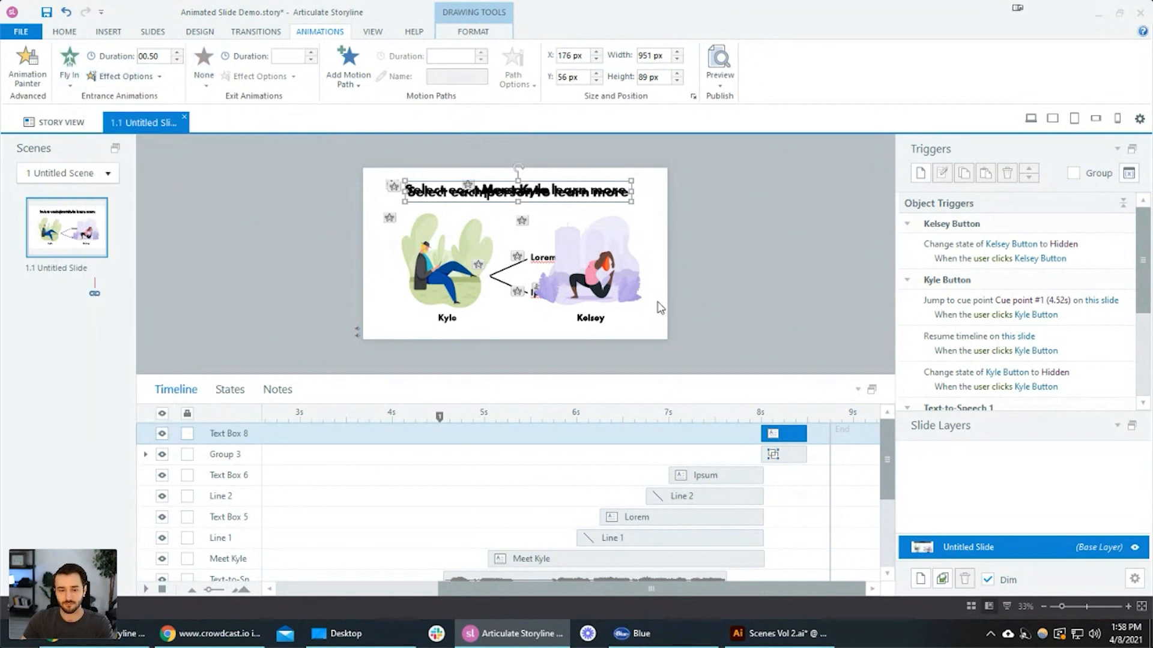
# - Move the duplicated heading clear of the original, and align their top and left edges so they coincide
pyautogui.moveTo(568, 205); pyautogui.dragTo(598, 213)
pyautogui.scroll(1, 464, 193)
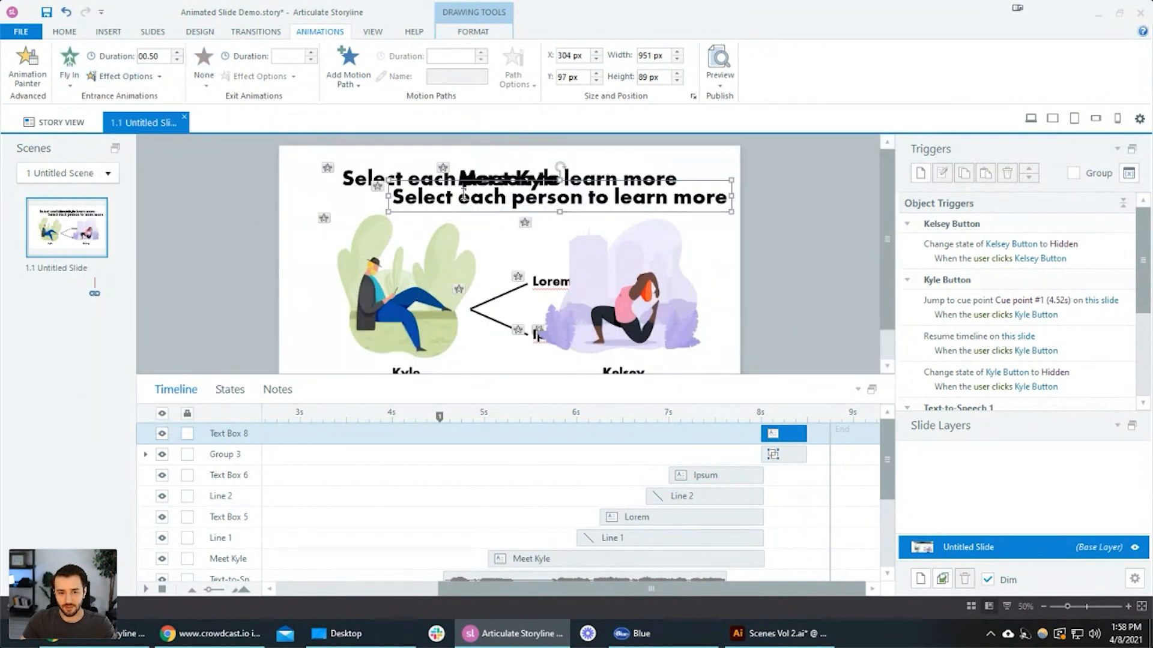
pyautogui.keyDown('shift'); pyautogui.click(363, 177); pyautogui.keyUp('shift')
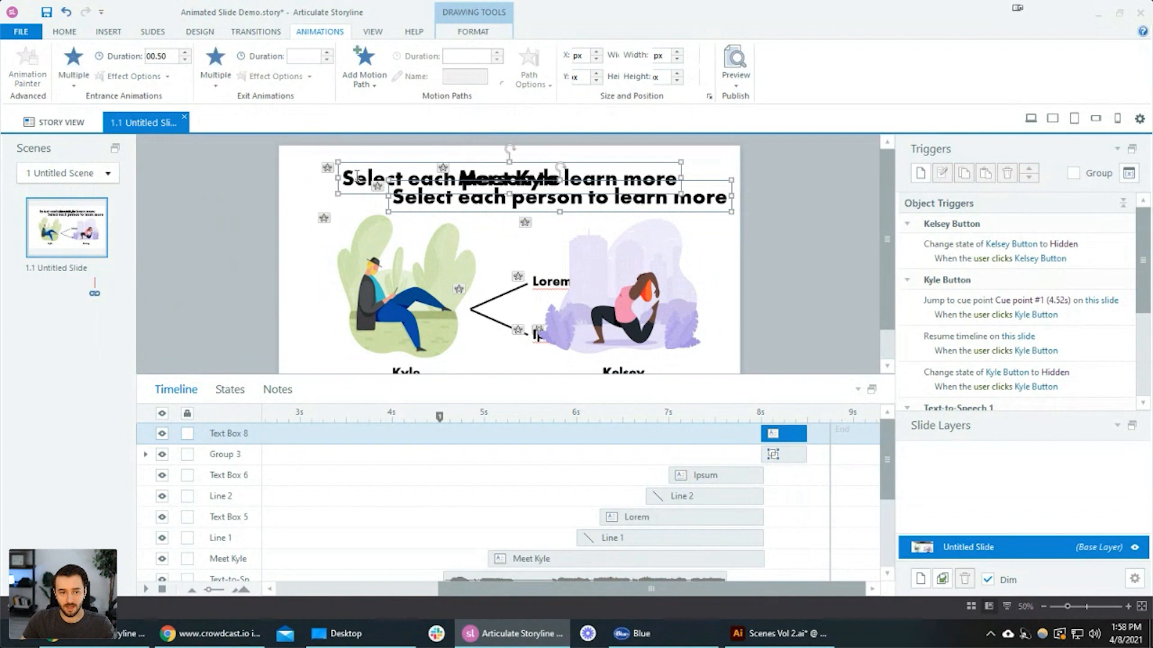
pyautogui.click(475, 33)
pyautogui.click(727, 66)
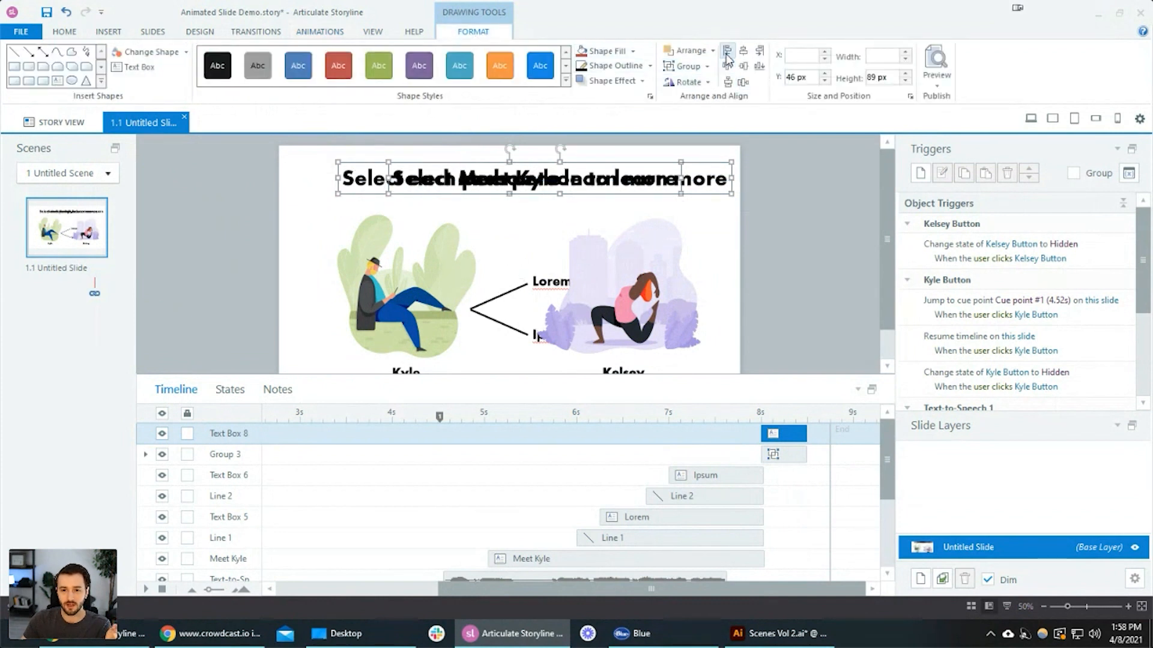
pyautogui.click(727, 53)
pyautogui.click(813, 263)
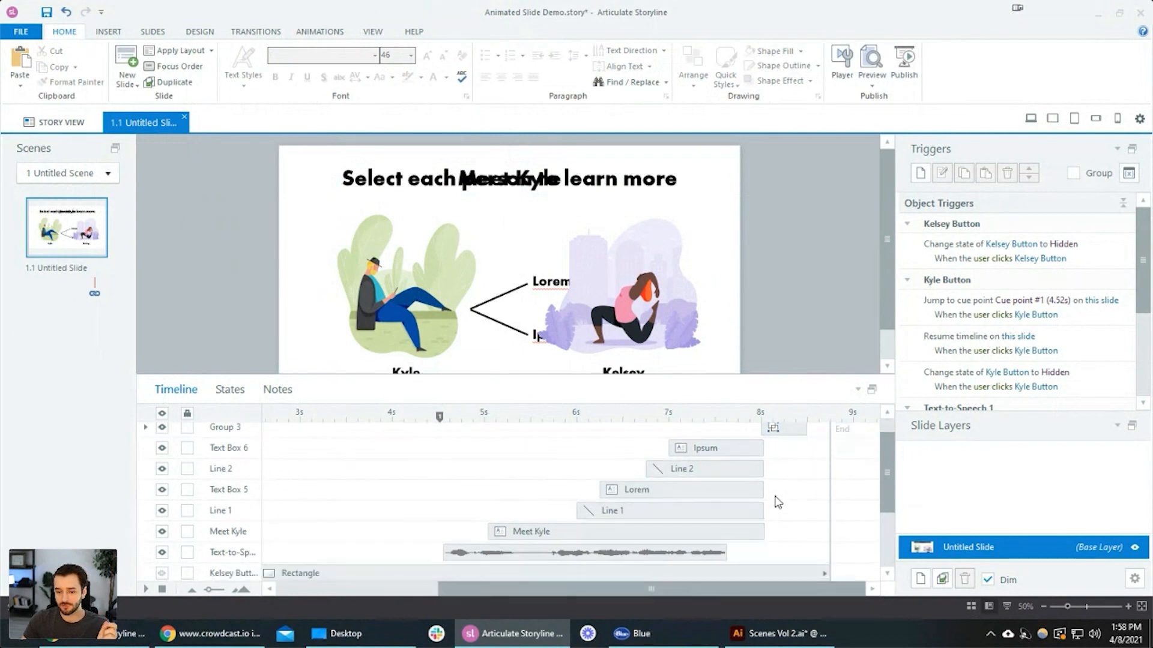
# - Add a cue point at 4.42 s on the timeline, exactly where the opening narration clip ends and just before Cue point #1
pyautogui.scroll(-1, 775, 499)
pyautogui.scroll(1, 780, 512)
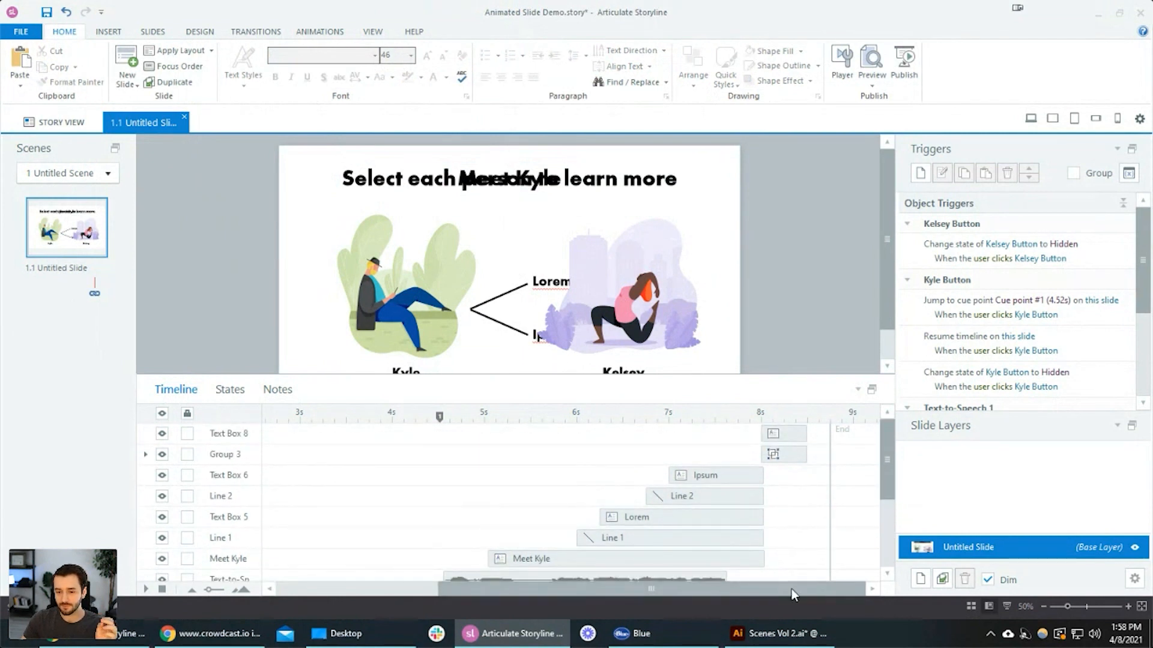
pyautogui.click(812, 416)
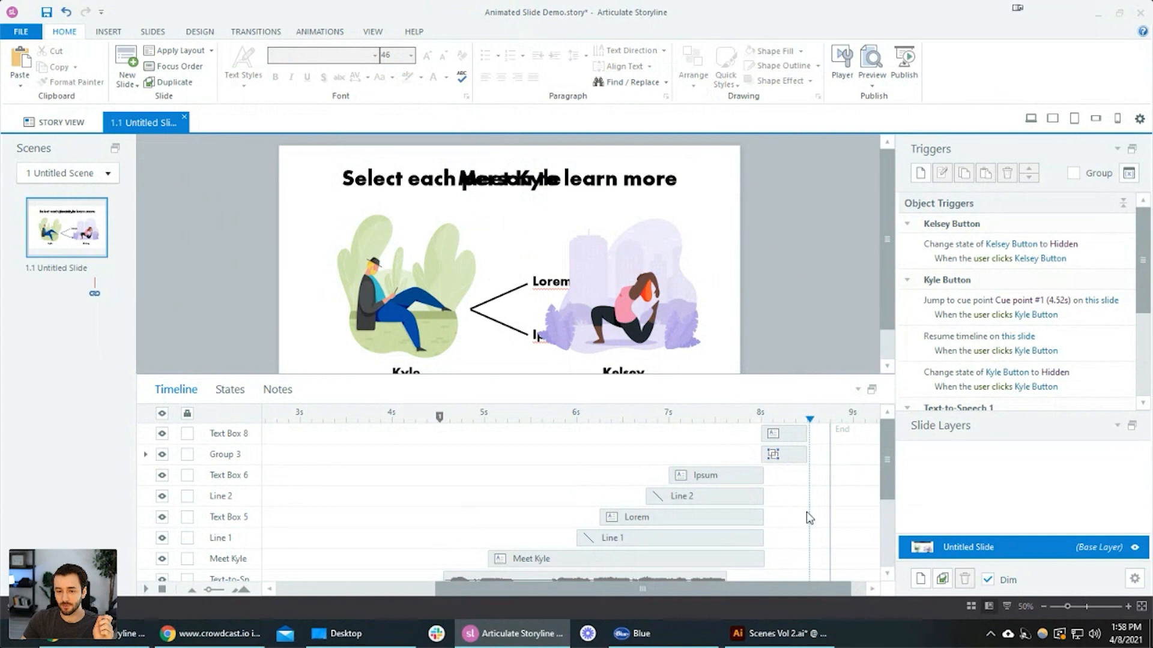
pyautogui.moveTo(754, 594); pyautogui.dragTo(595, 595)
pyautogui.scroll(-5, 583, 503)
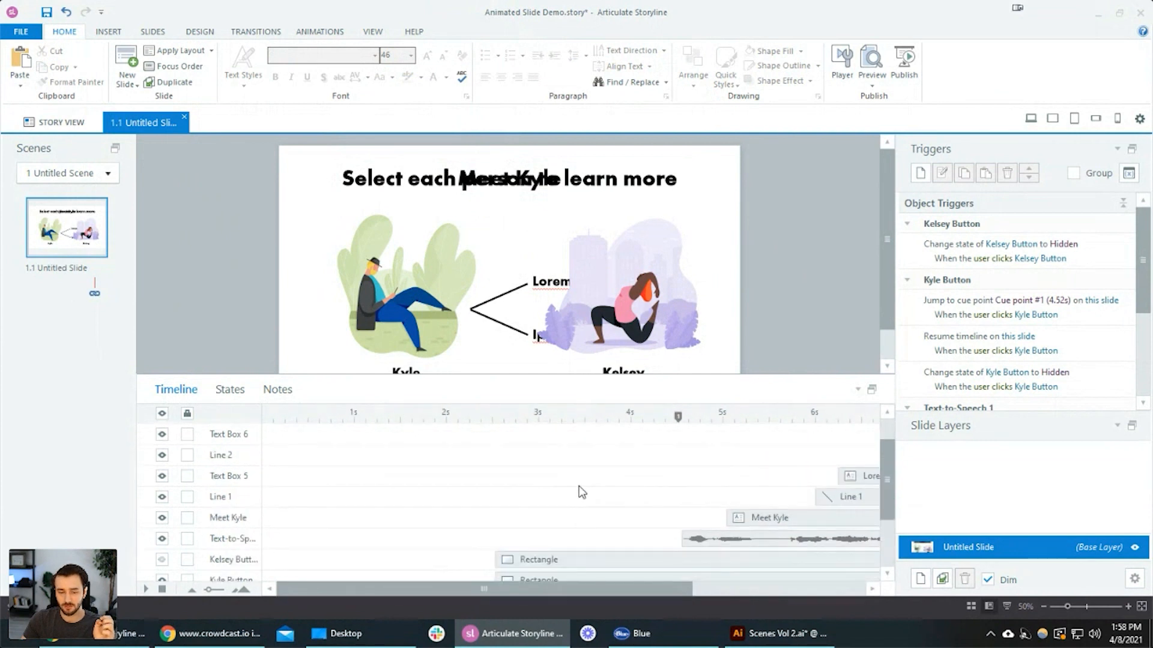
pyautogui.scroll(1, 586, 542)
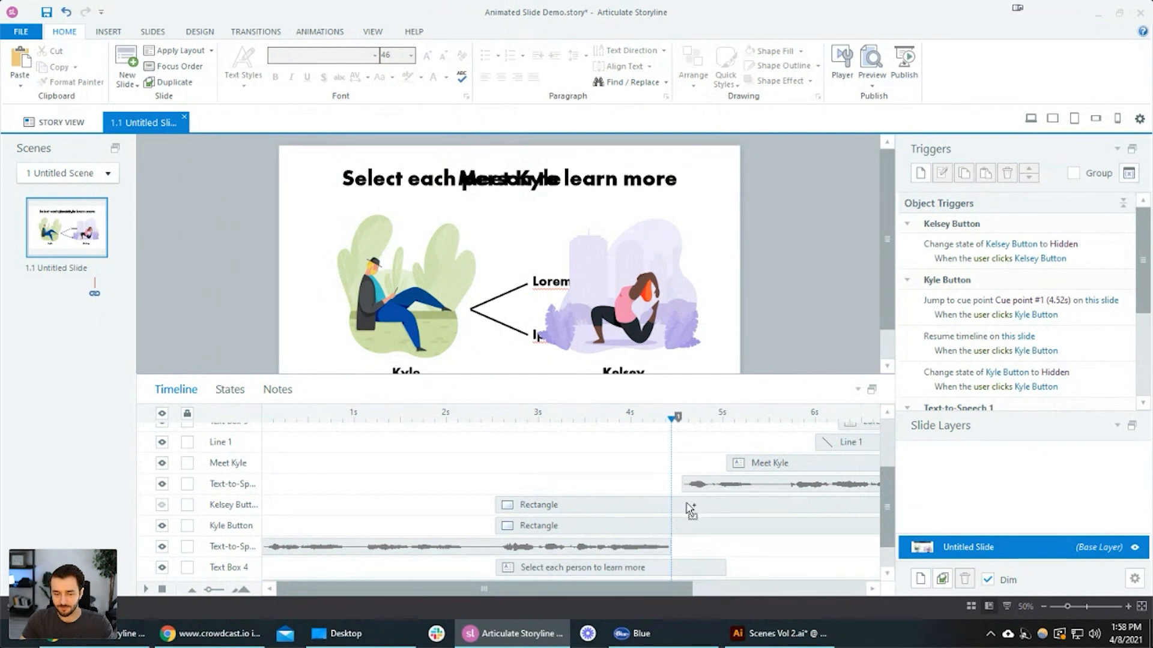
pyautogui.scroll(1, 684, 498)
pyautogui.moveTo(667, 418); pyautogui.dragTo(669, 419)
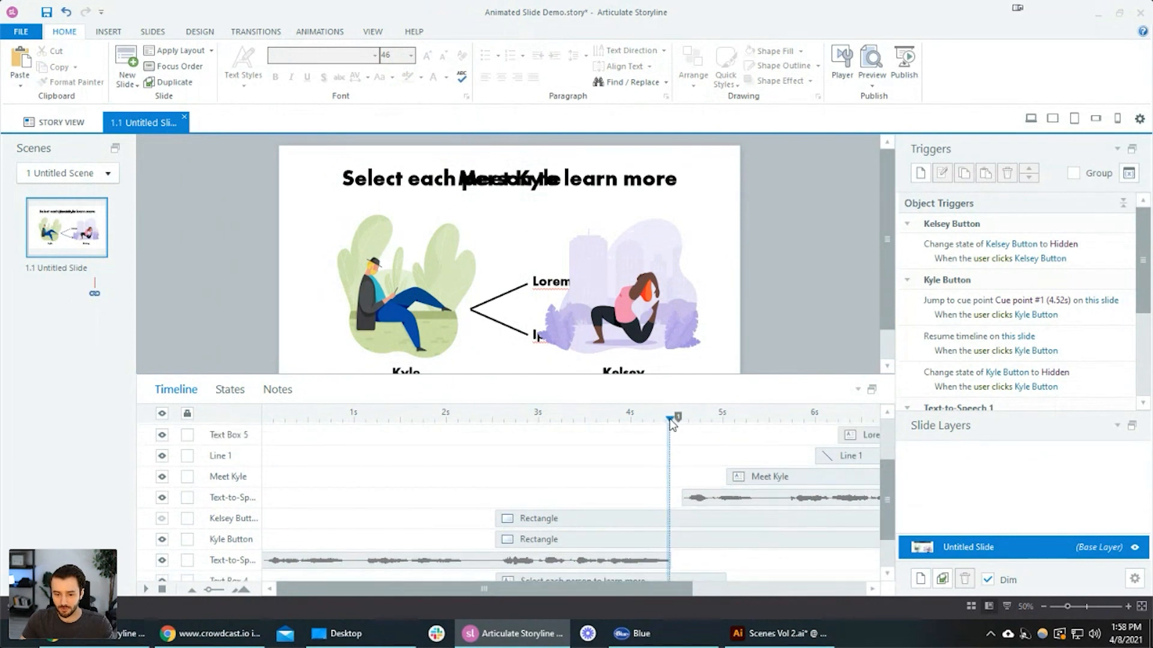
pyautogui.scroll(2, 695, 523)
pyautogui.scroll(-3, 701, 558)
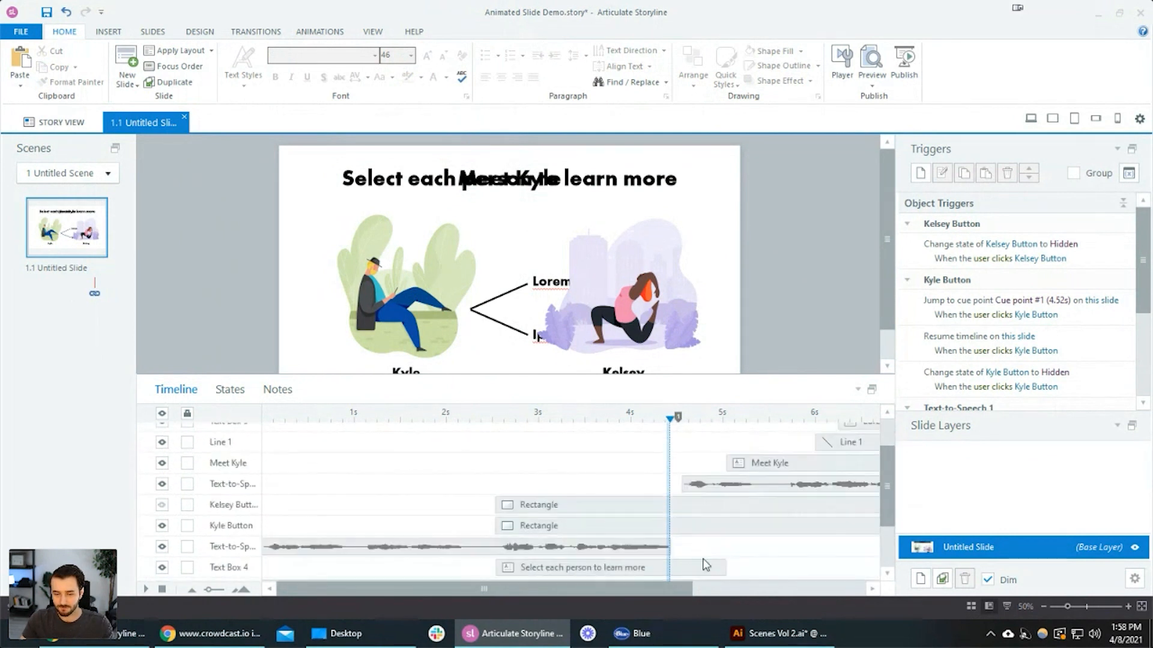
pyautogui.scroll(2, 685, 555)
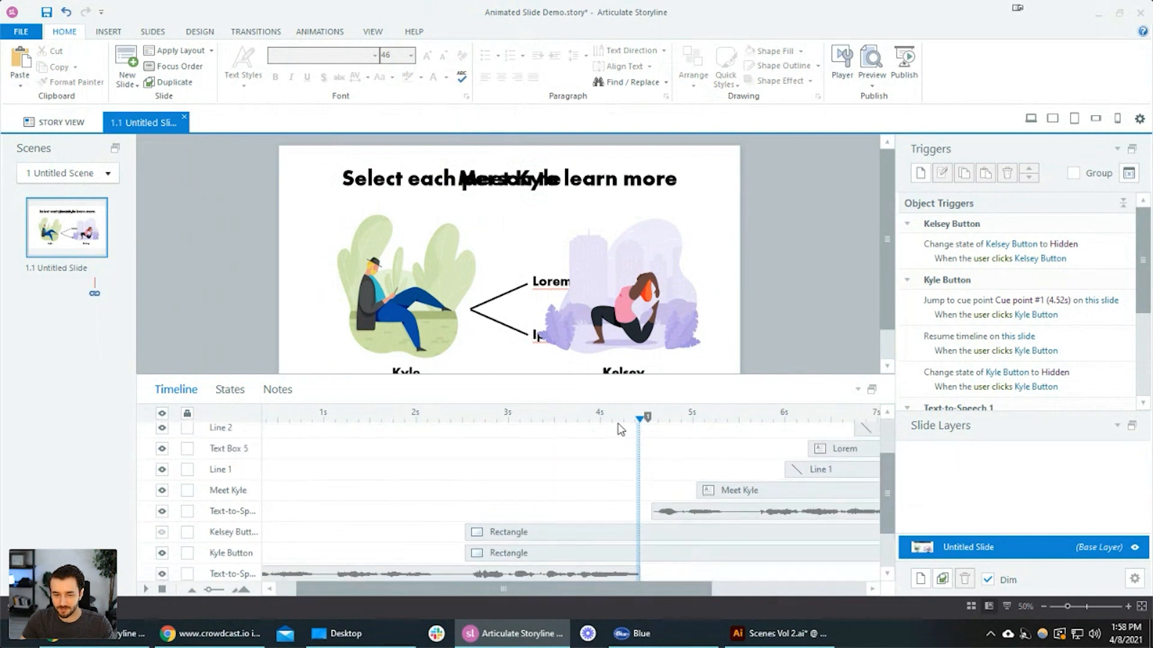
pyautogui.scroll(1, 555, 414)
pyautogui.scroll(-1, 561, 466)
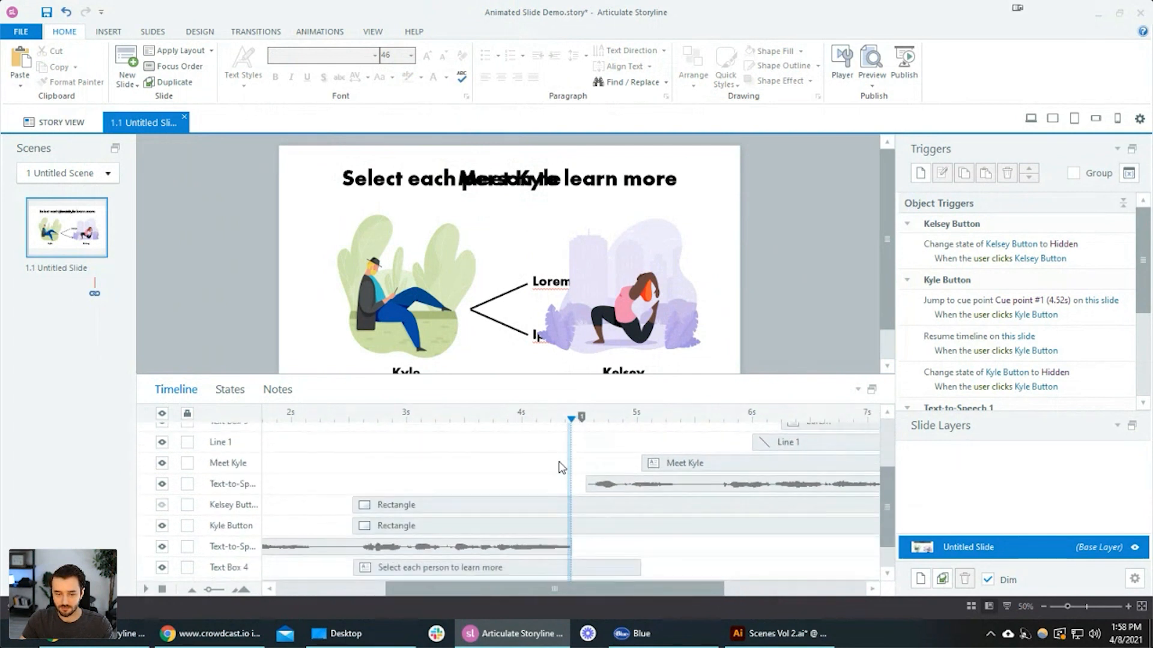
pyautogui.click(565, 423)
pyautogui.moveTo(569, 418); pyautogui.dragTo(569, 420)
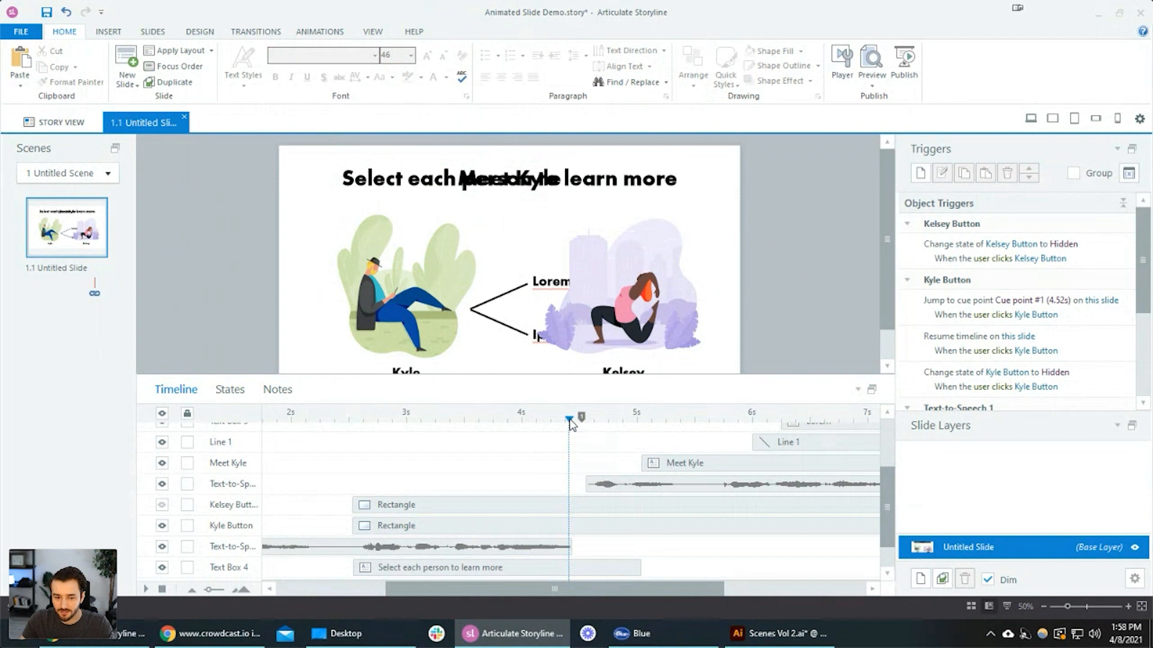
pyautogui.moveTo(568, 420); pyautogui.dragTo(571, 423)
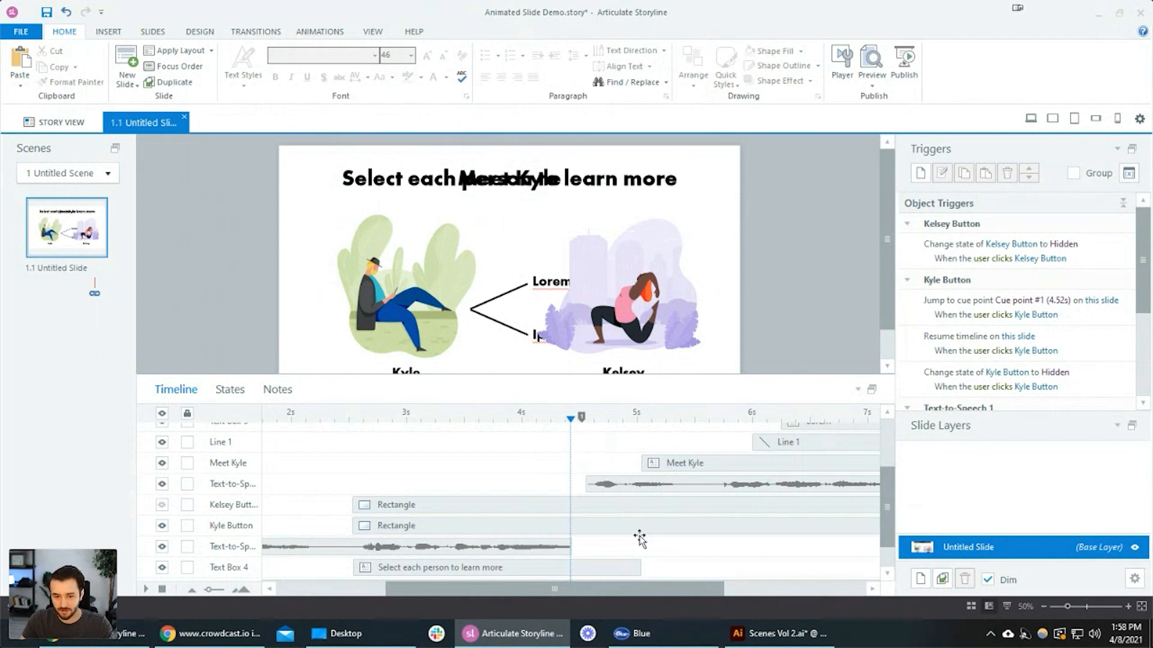
pyautogui.click(654, 416)
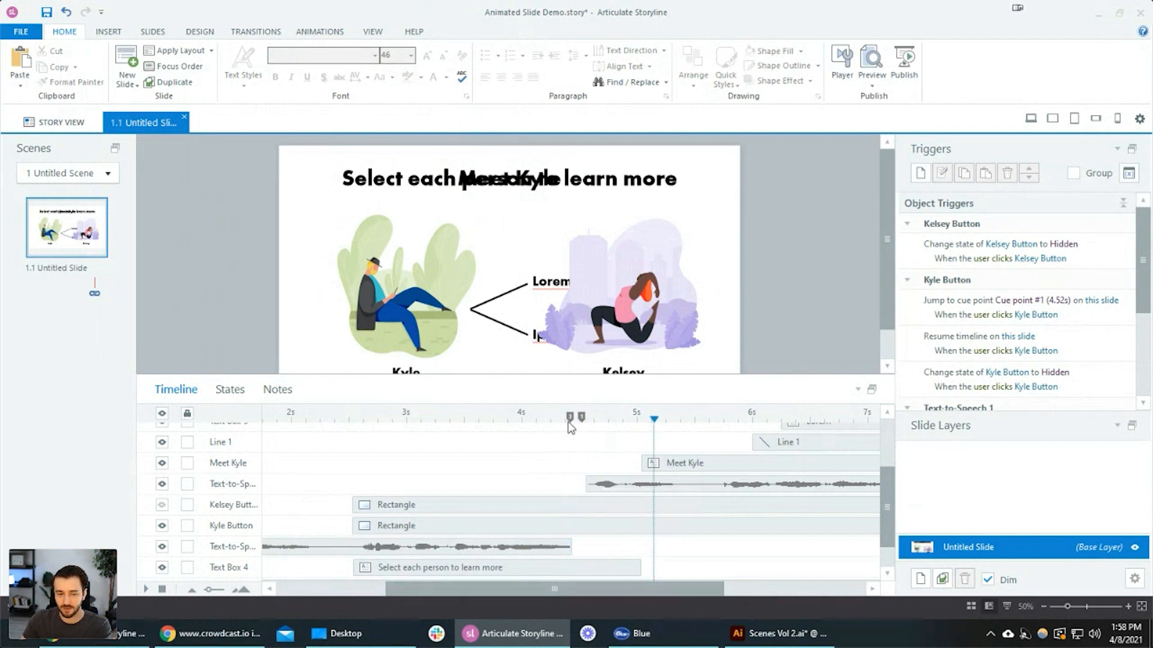
# - Start a new trigger on the duplicated Kelsey group (Group 3) that jumps to Cue point #3 (4.42s) on this slide
pyautogui.moveTo(577, 582); pyautogui.dragTo(754, 586)
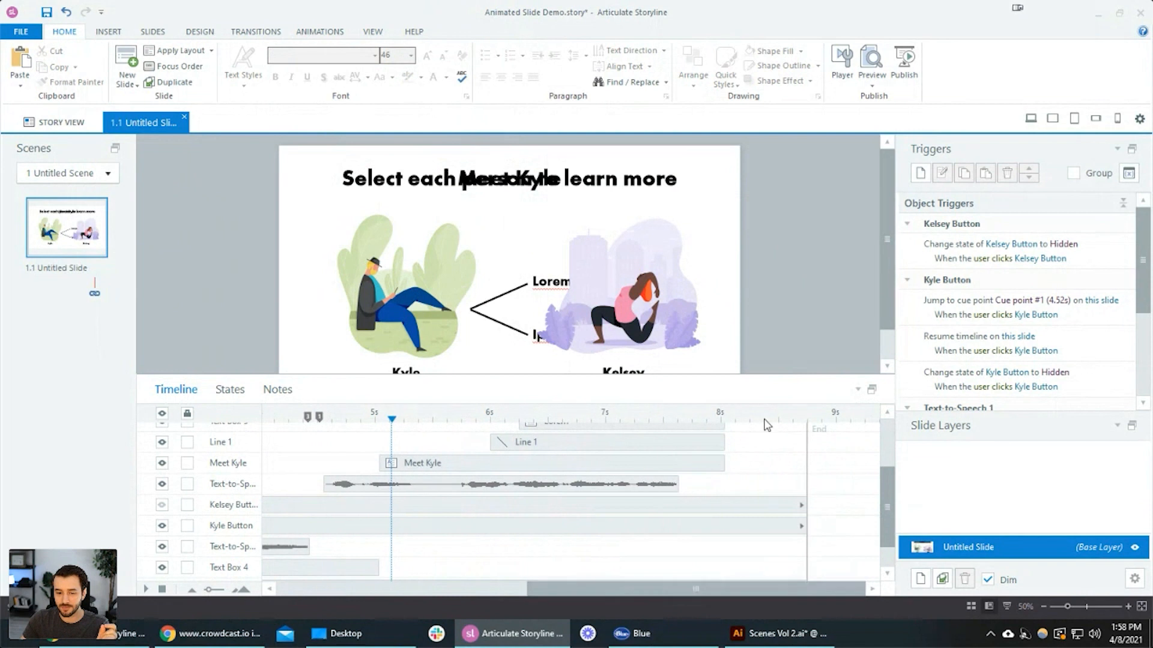
pyautogui.scroll(3, 743, 484)
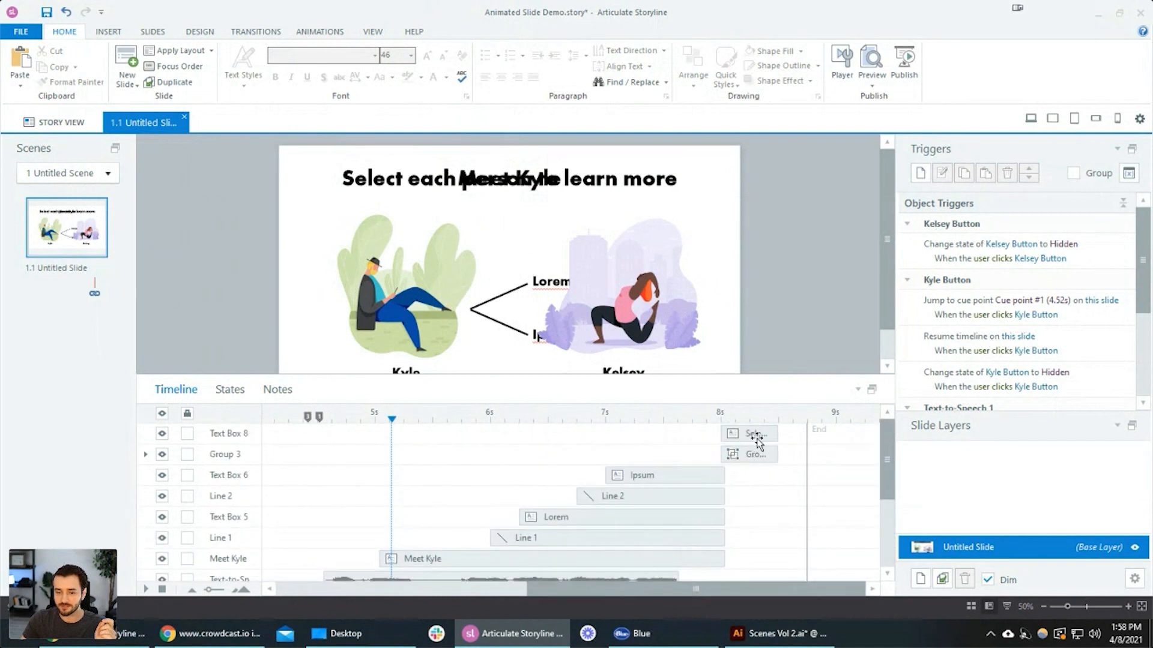
pyautogui.click(755, 437)
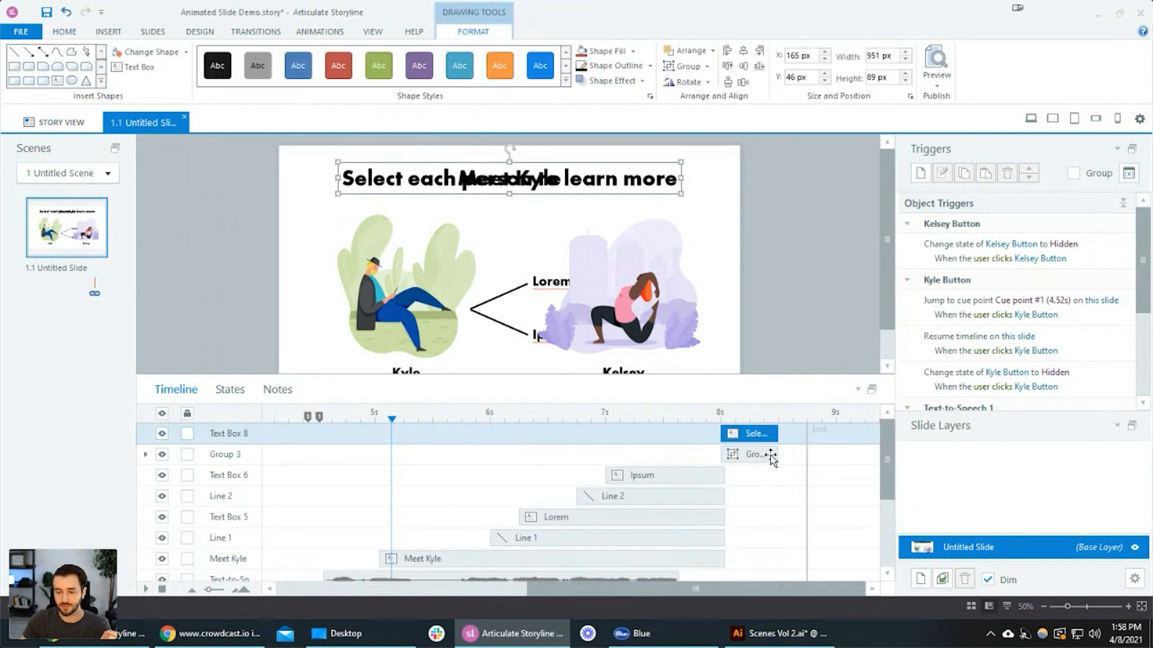
pyautogui.click(756, 455)
pyautogui.click(761, 435)
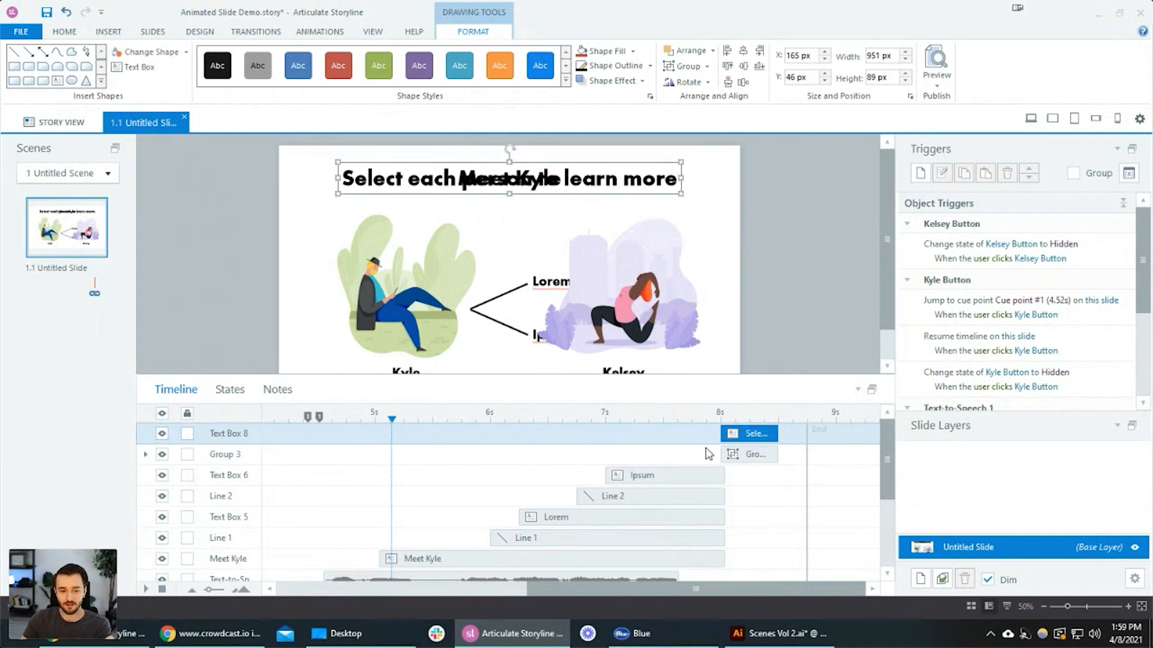
pyautogui.click(759, 454)
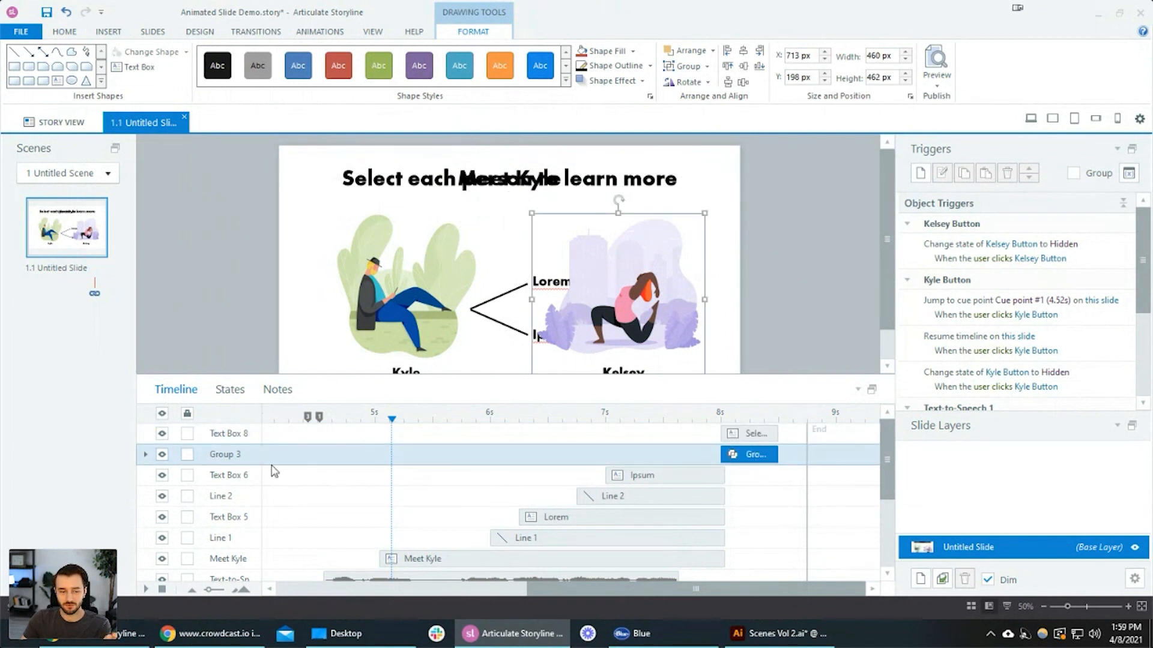
pyautogui.click(920, 173)
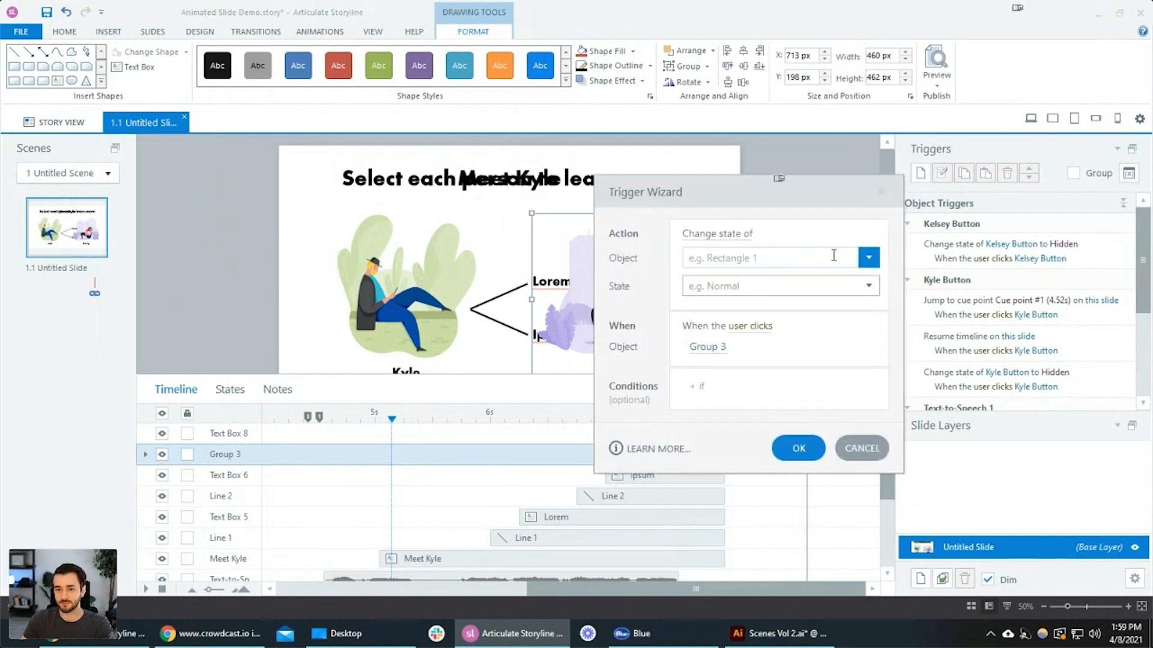
pyautogui.click(734, 234)
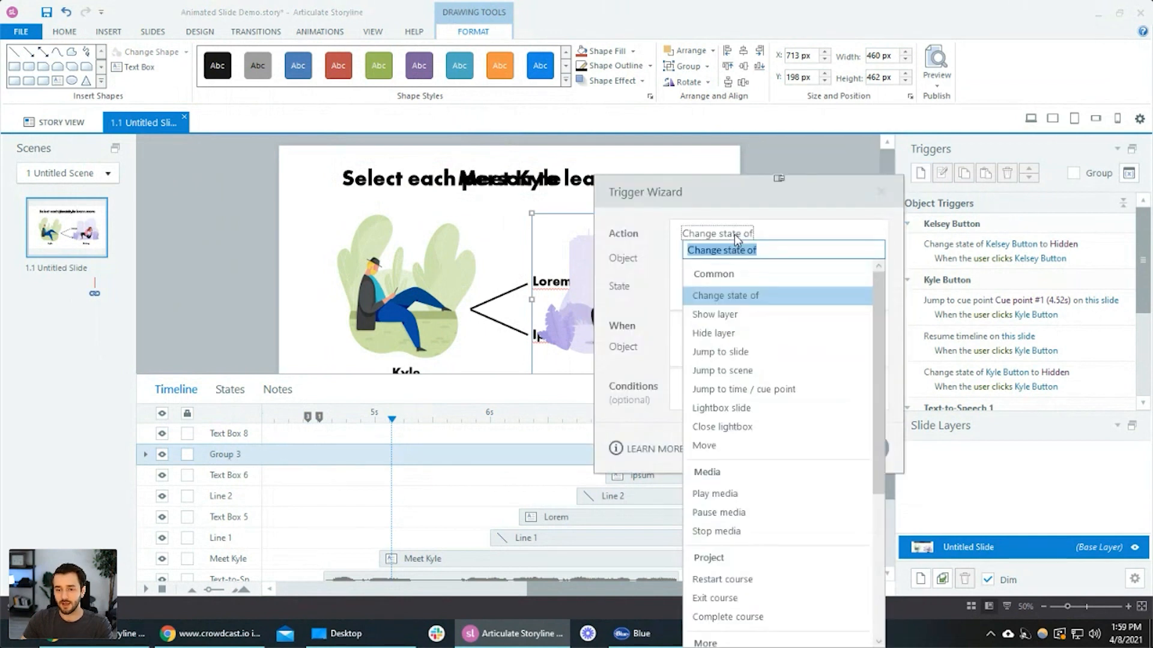
pyautogui.click(768, 390)
pyautogui.click(700, 255)
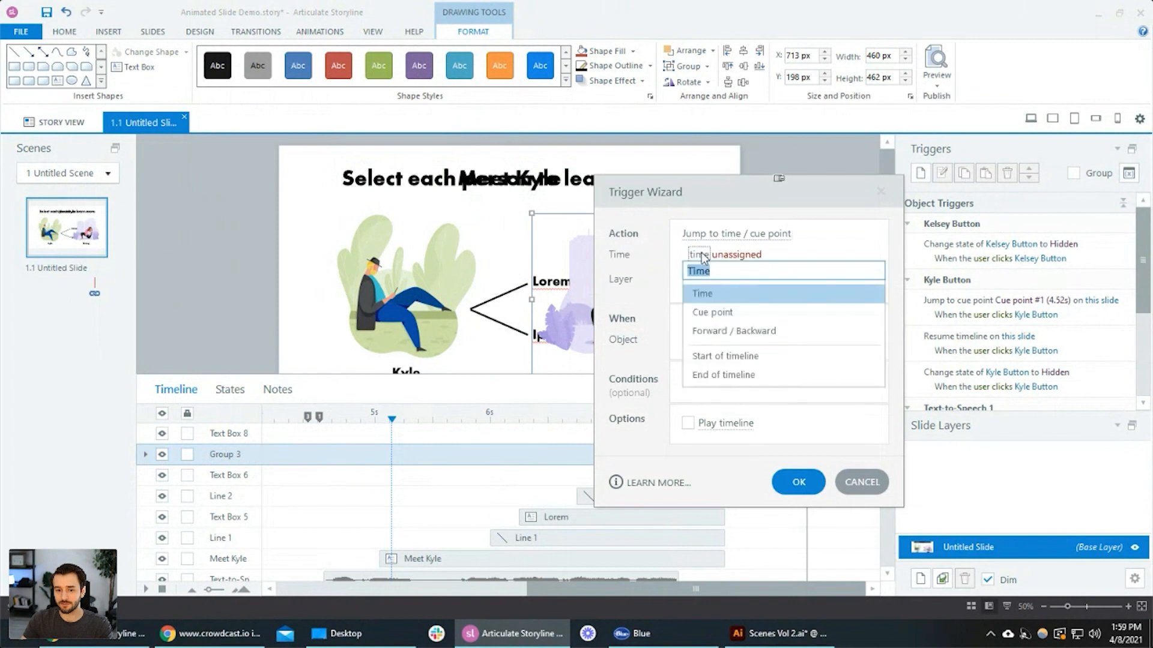
pyautogui.click(733, 314)
pyautogui.click(754, 280)
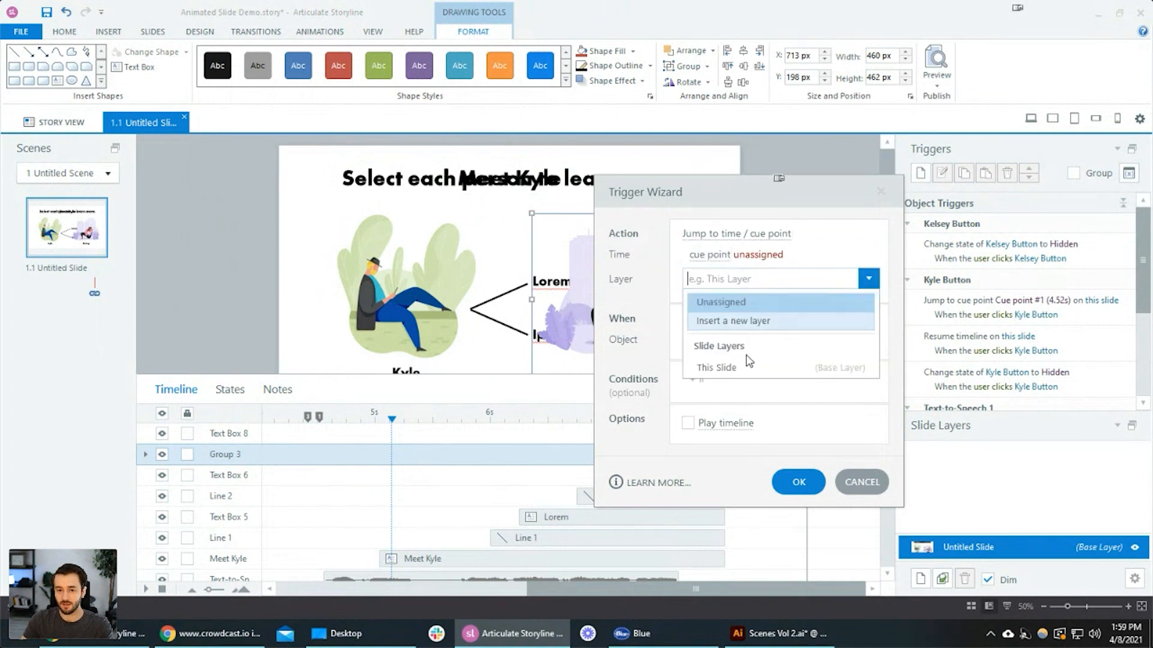
pyautogui.click(747, 365)
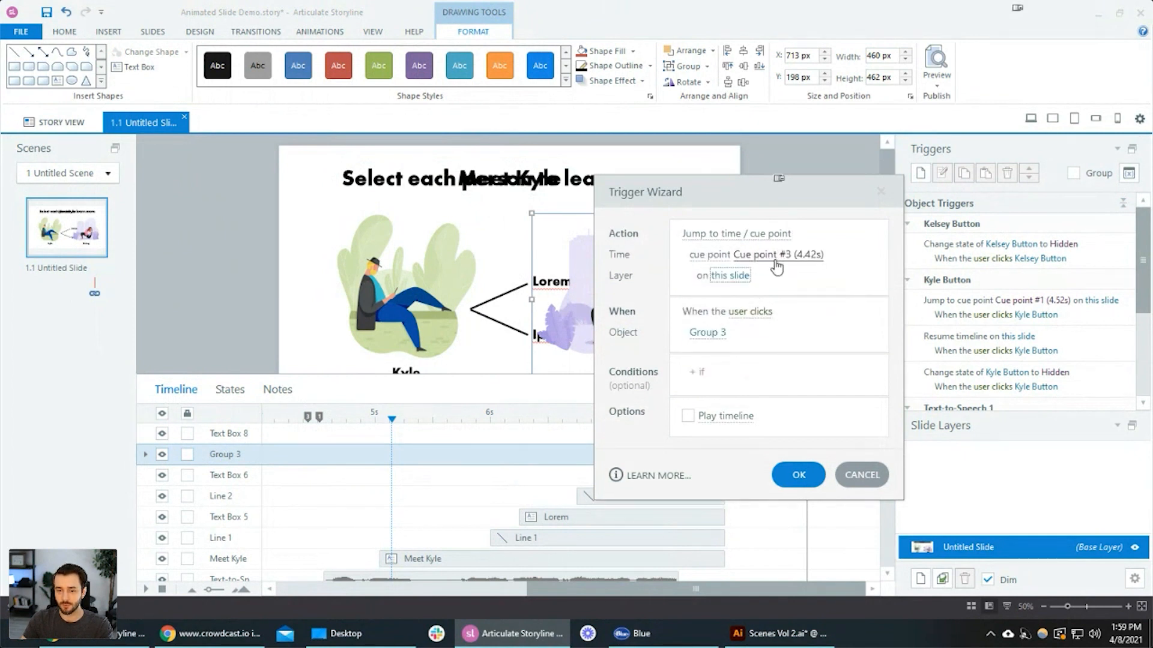
# - Make the Group 3 trigger fire when the group's entrance animation completes, and save the trigger
pyautogui.click(752, 313)
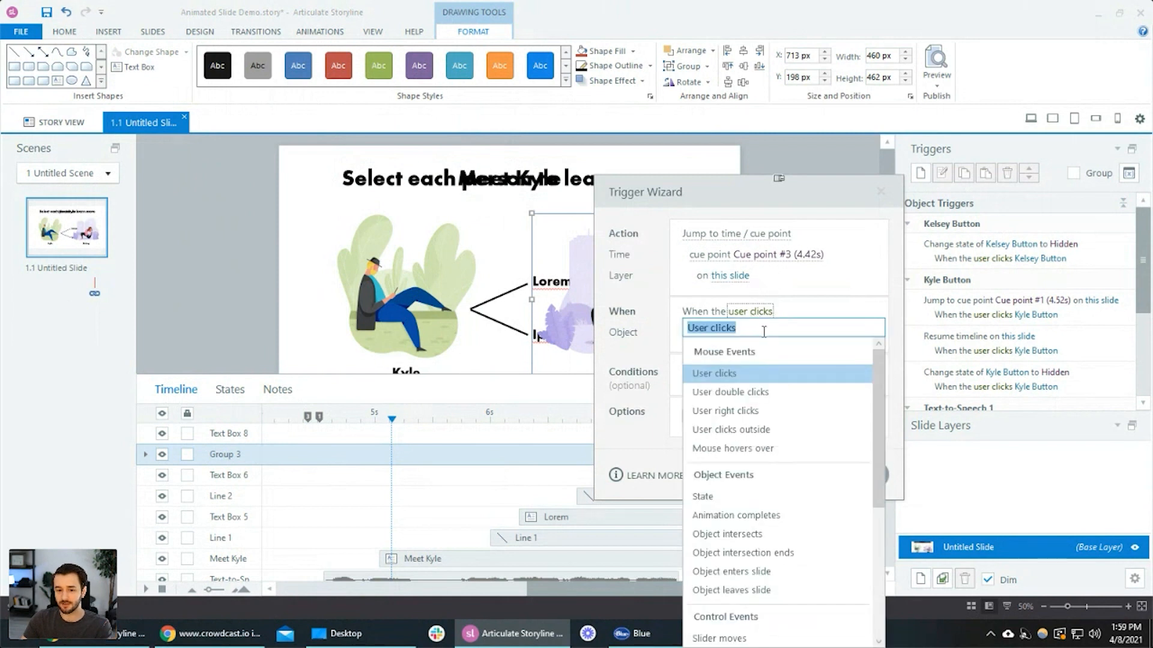
pyautogui.click(748, 516)
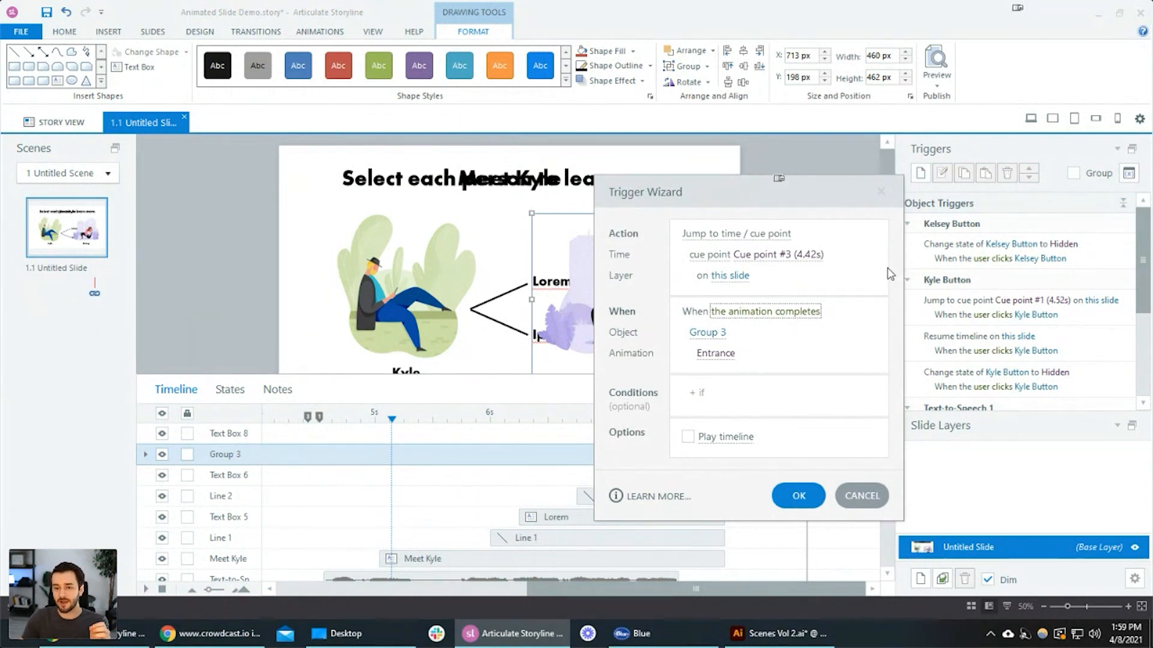
pyautogui.click(798, 495)
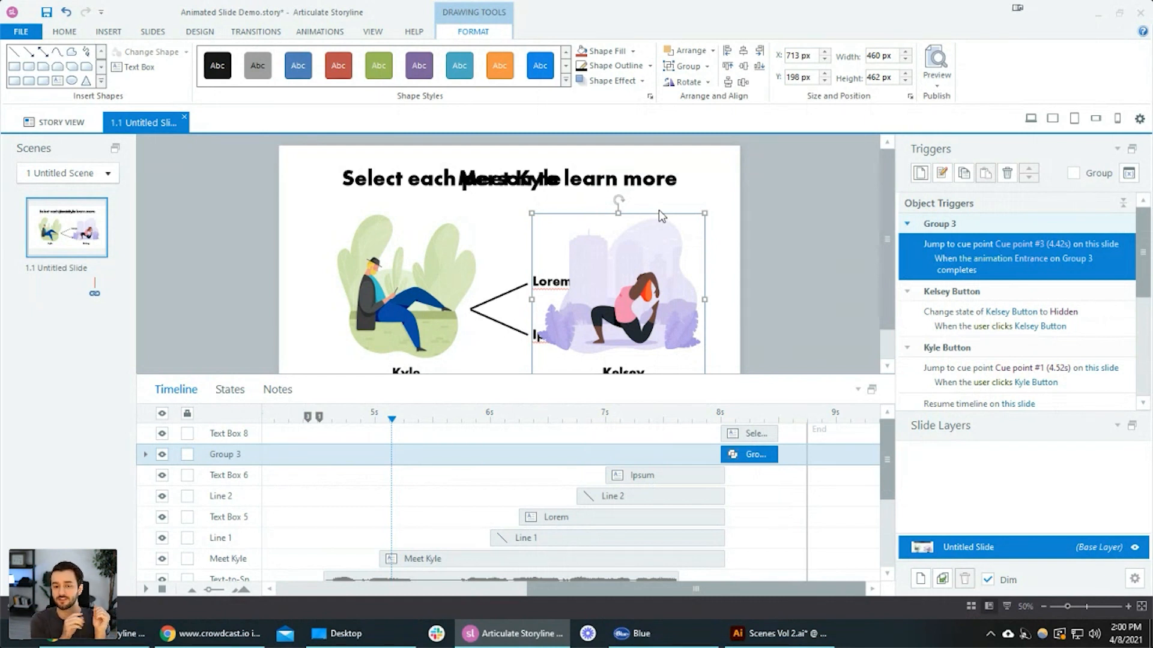
pyautogui.click(755, 434)
pyautogui.click(755, 454)
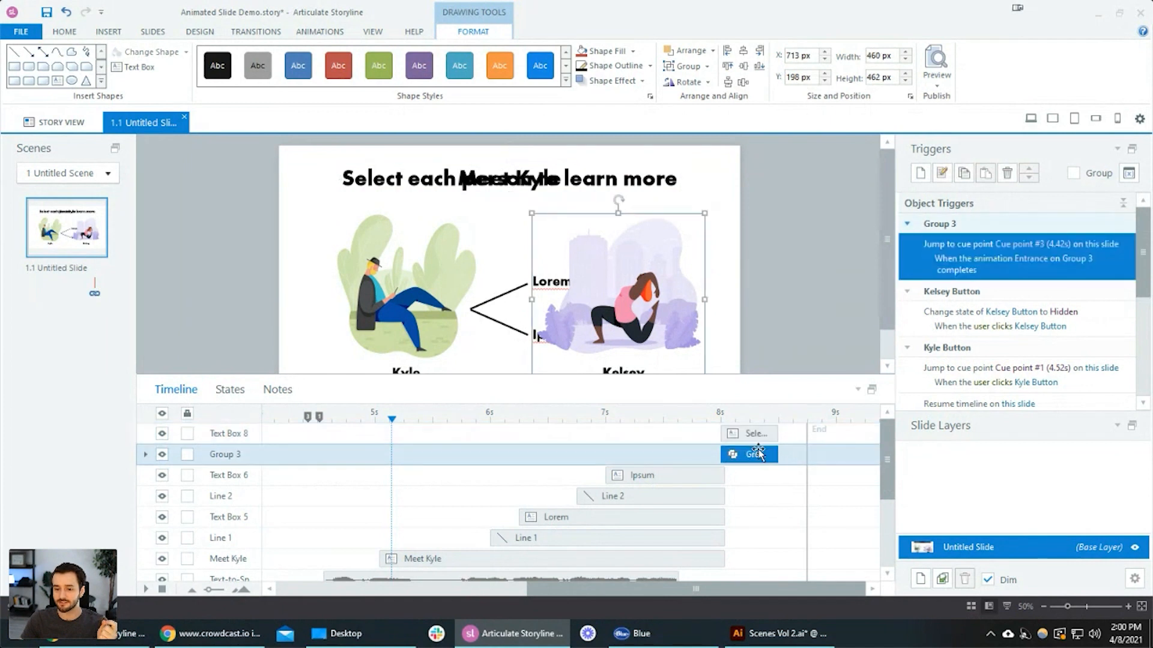